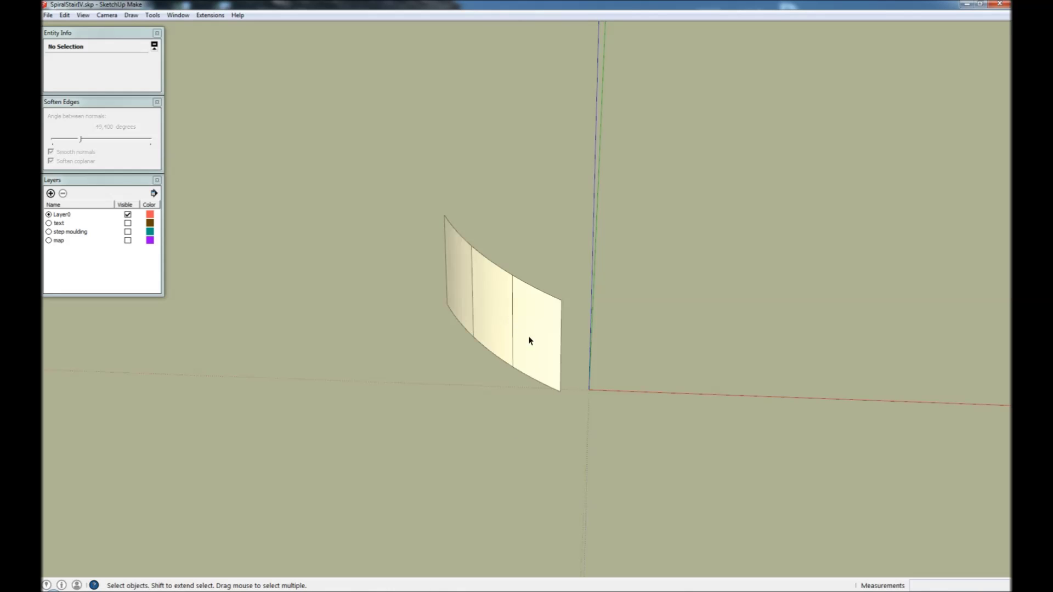
Step: Check the curved wall panels' grouping and compare the model with the rendered staircase reference image
click(553, 355)
click(466, 288)
click(465, 293)
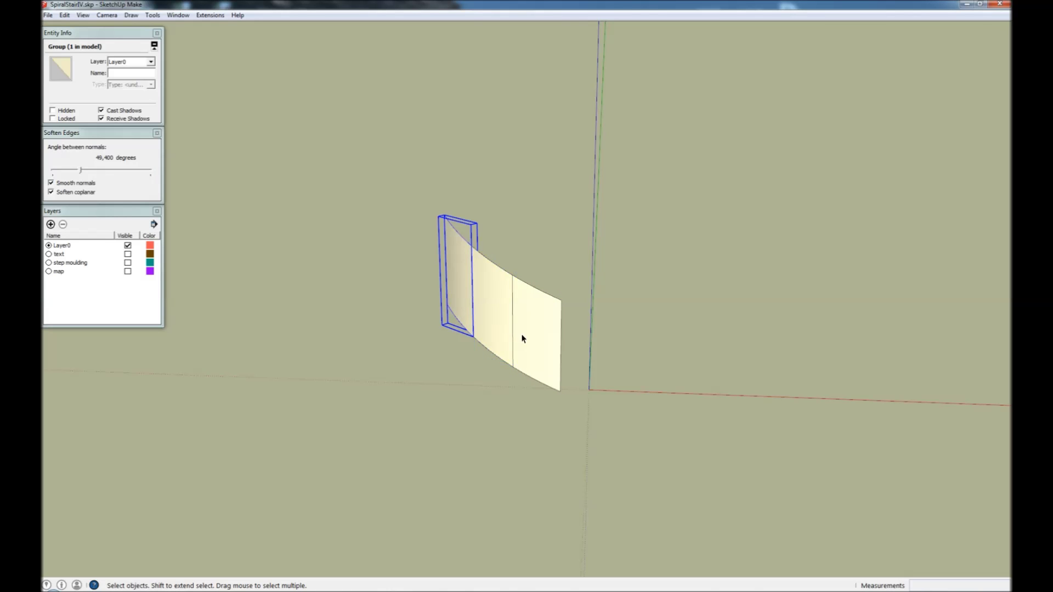
click(546, 373)
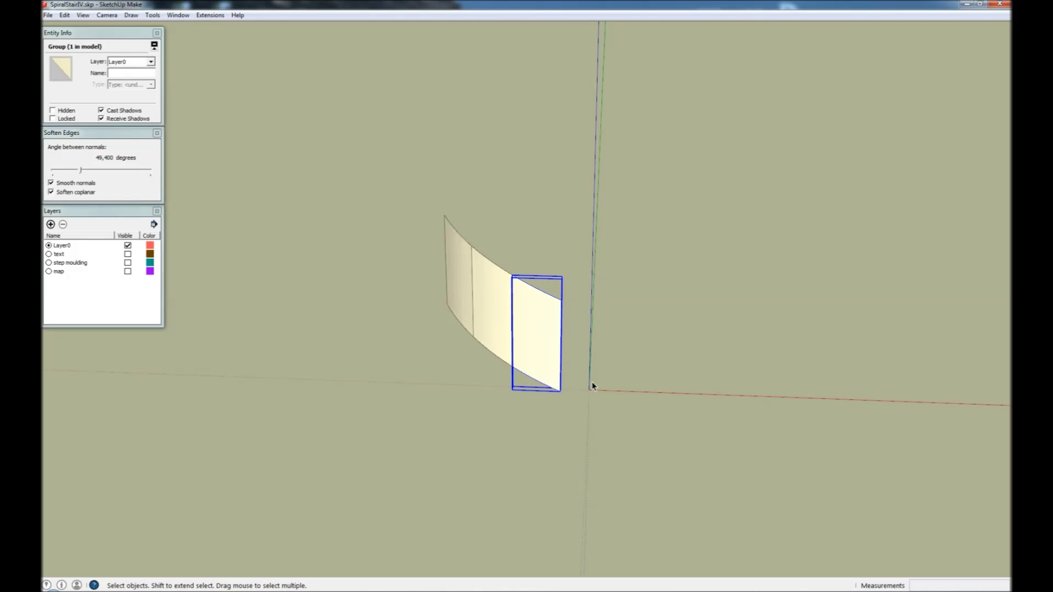
click(427, 591)
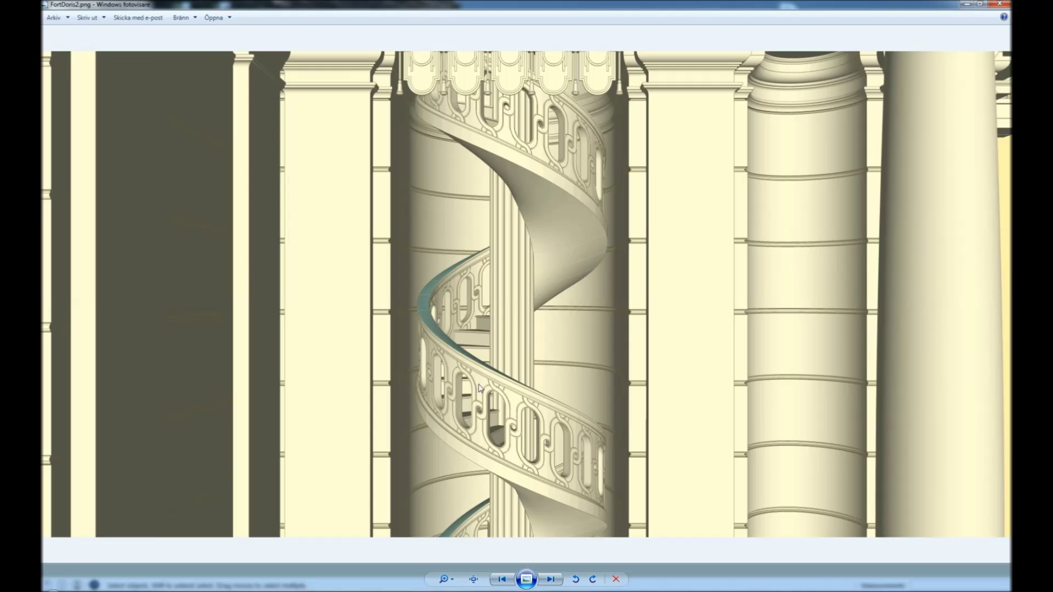
click(422, 591)
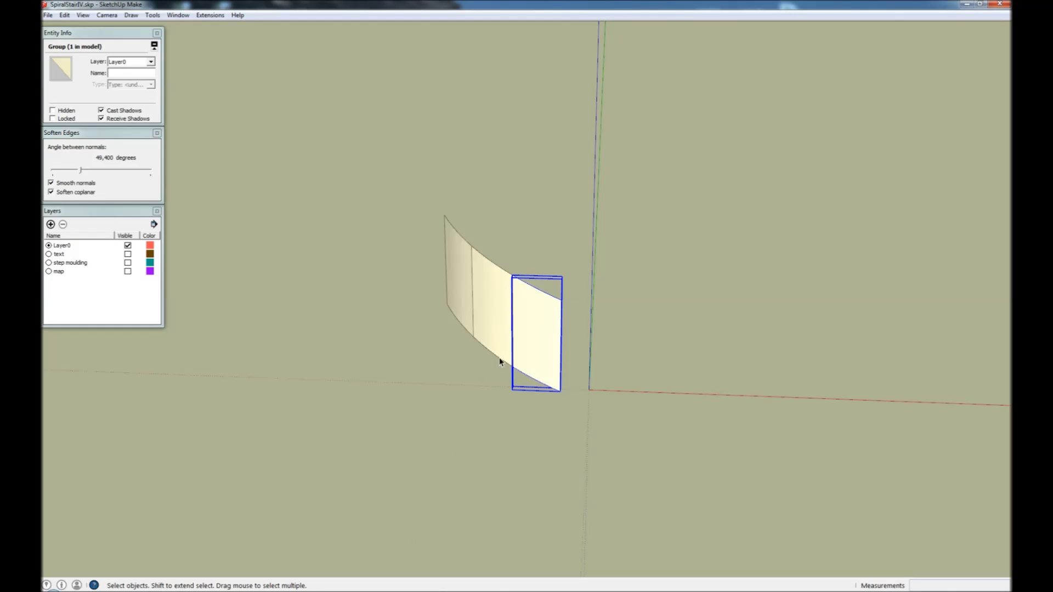
click(426, 385)
click(492, 303)
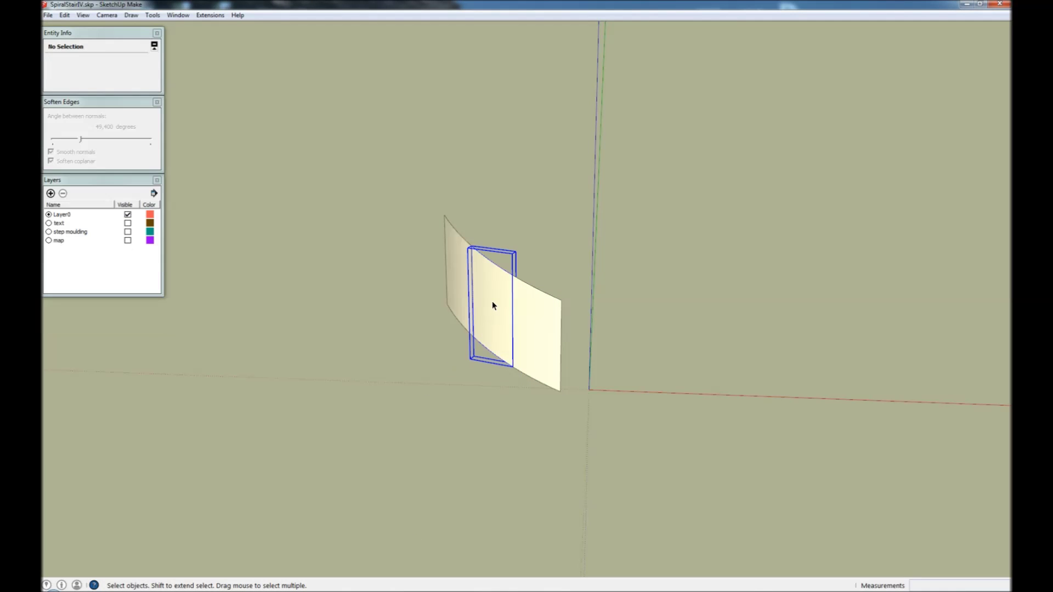
click(505, 414)
middle_drag(511, 413, 634, 334)
Step: Draw a rectangle starting at the axes origin and make it a group
key(r)
click(596, 399)
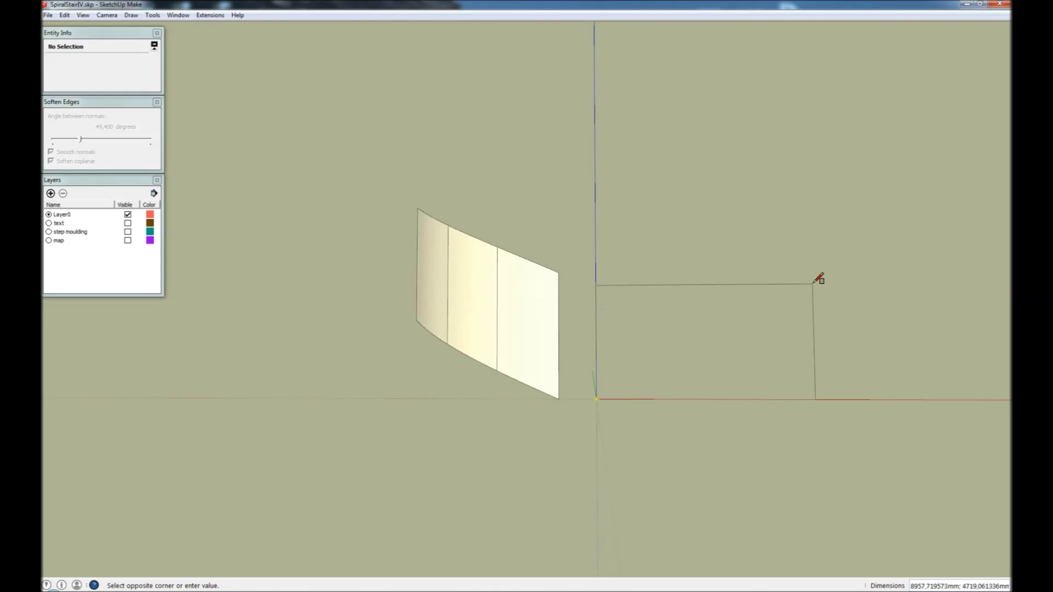
click(813, 285)
key(space)
double_click(761, 326)
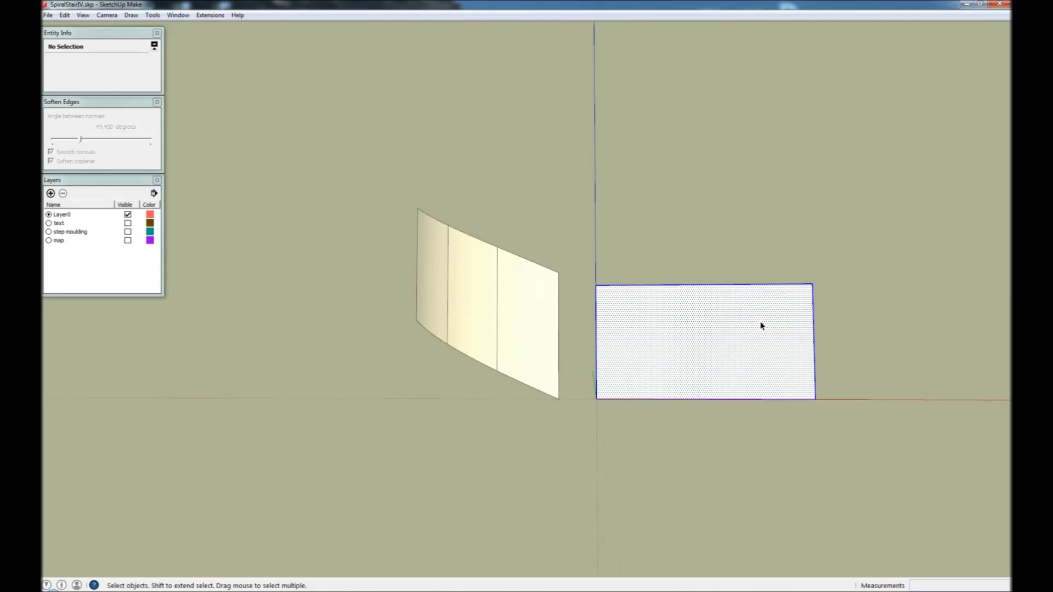
key(ctrl+g)
Step: Move the grouped rectangle down-left so it sits in front of the curved wall
middle_drag(637, 261, 656, 446)
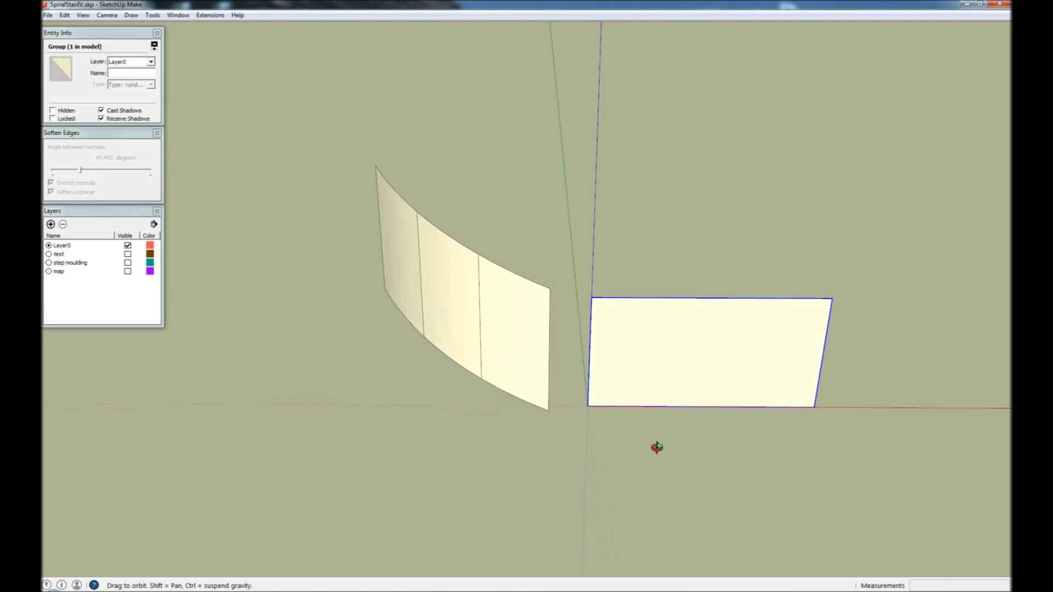
scroll(640, 395, down, 3)
middle_drag(640, 396, 667, 397)
key(m)
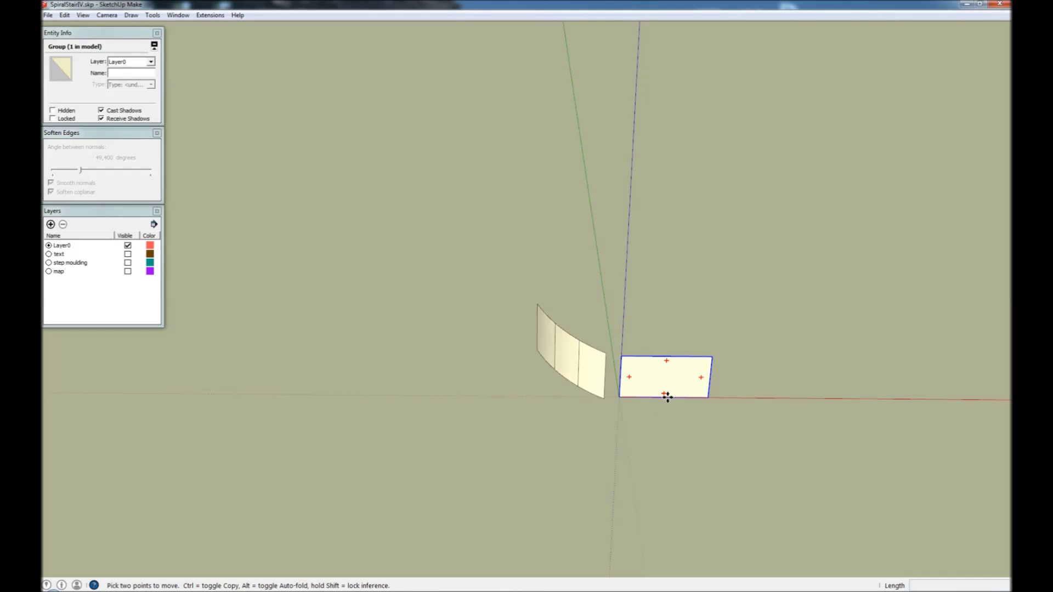
click(668, 397)
click(541, 450)
key(space)
key(l)
click(492, 408)
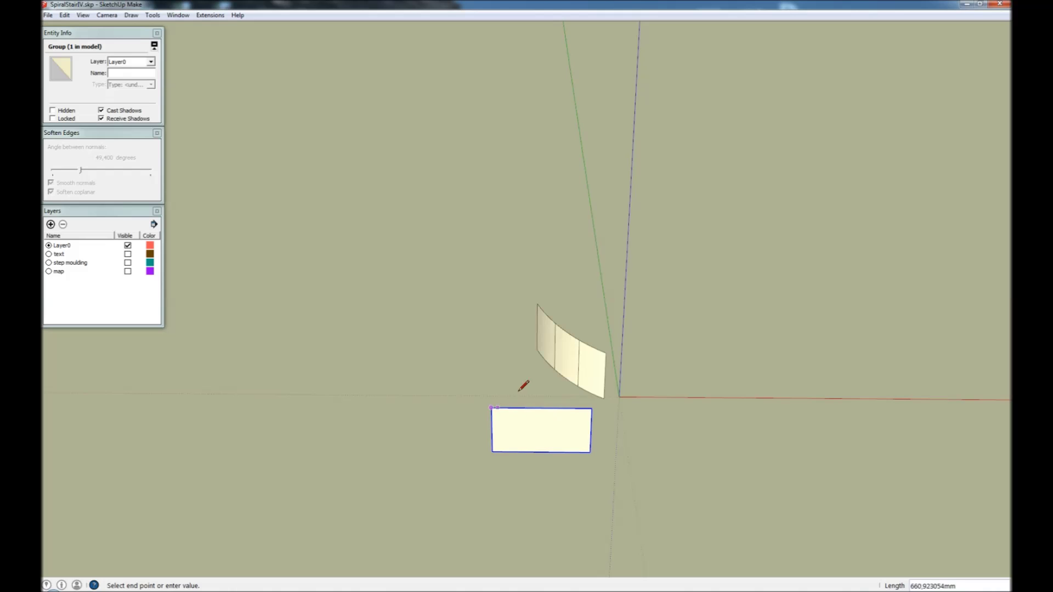
Step: Draw two lines from the panel's top corners to the curved wall's ends and group them
click(538, 349)
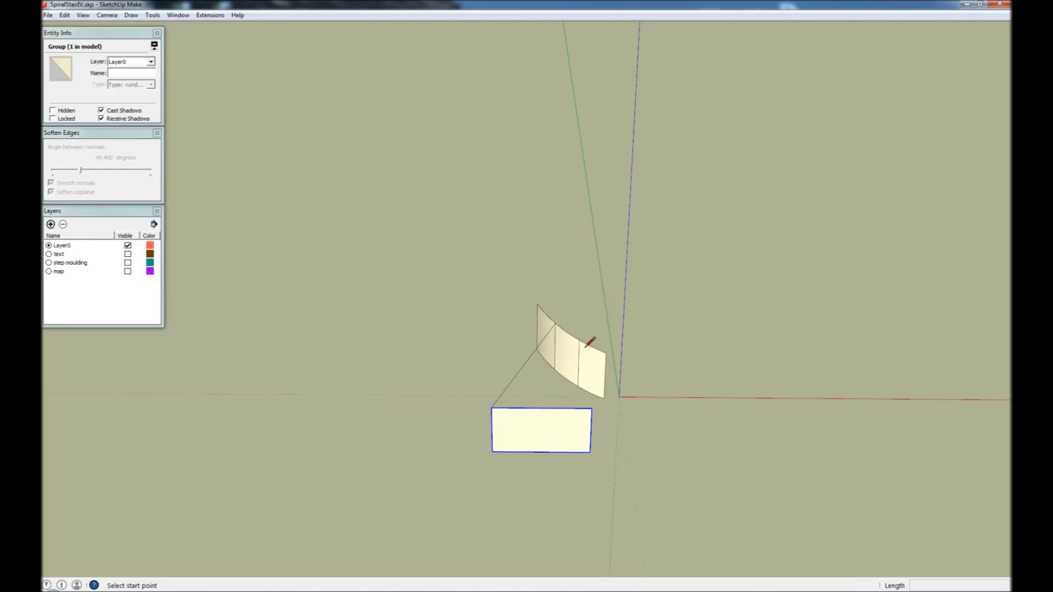
click(579, 340)
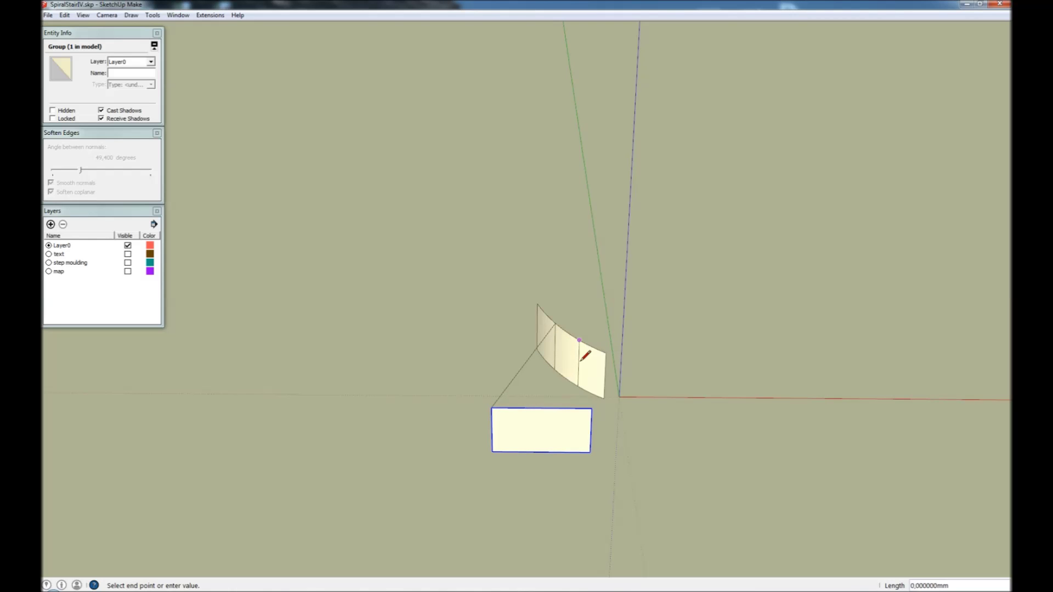
click(592, 408)
key(space)
middle_drag(518, 364, 614, 426)
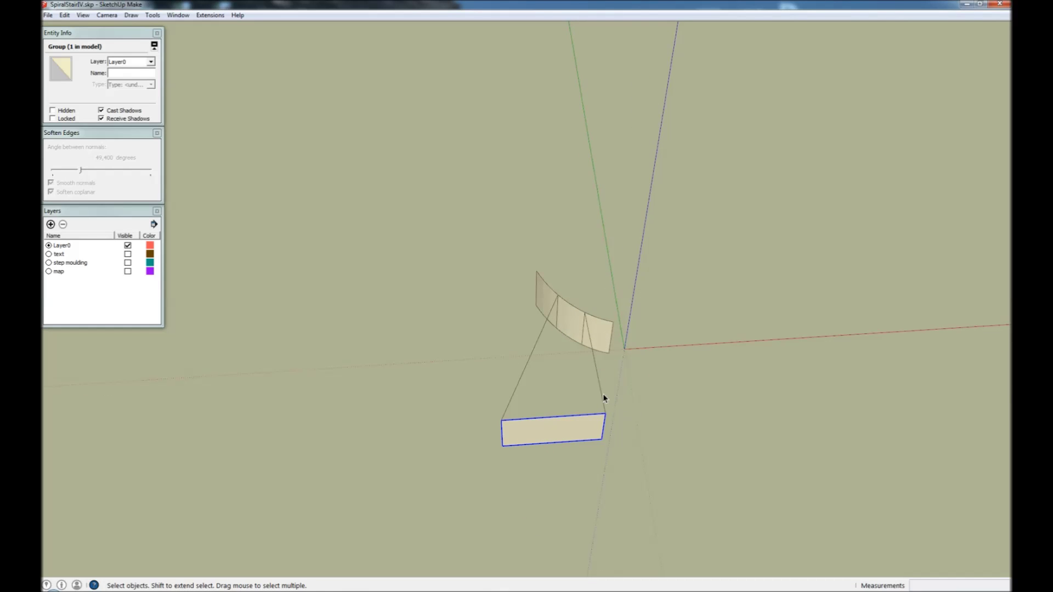
drag(509, 367, 508, 366)
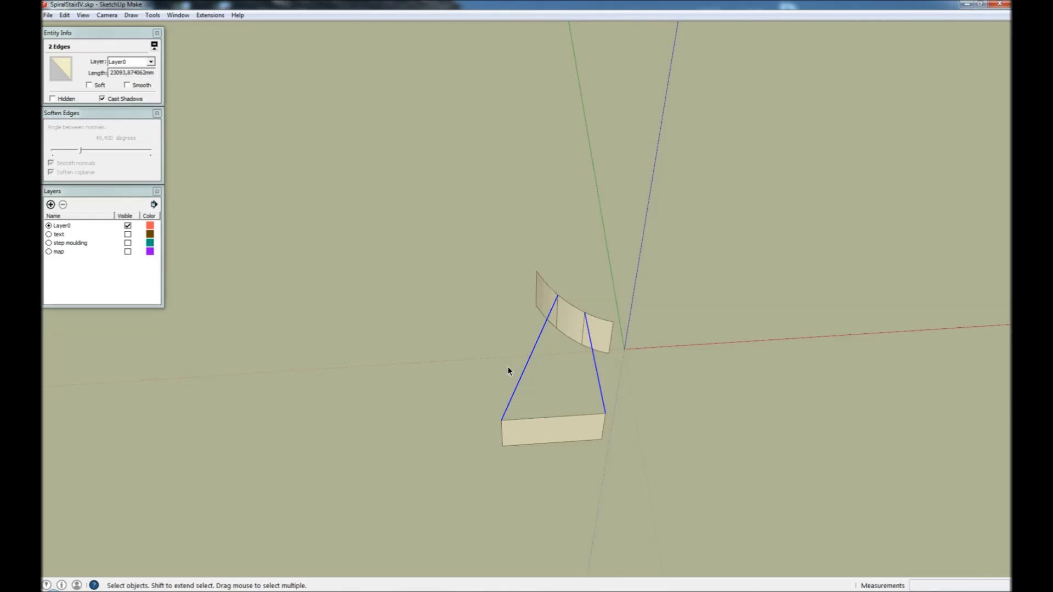
key(ctrl+g)
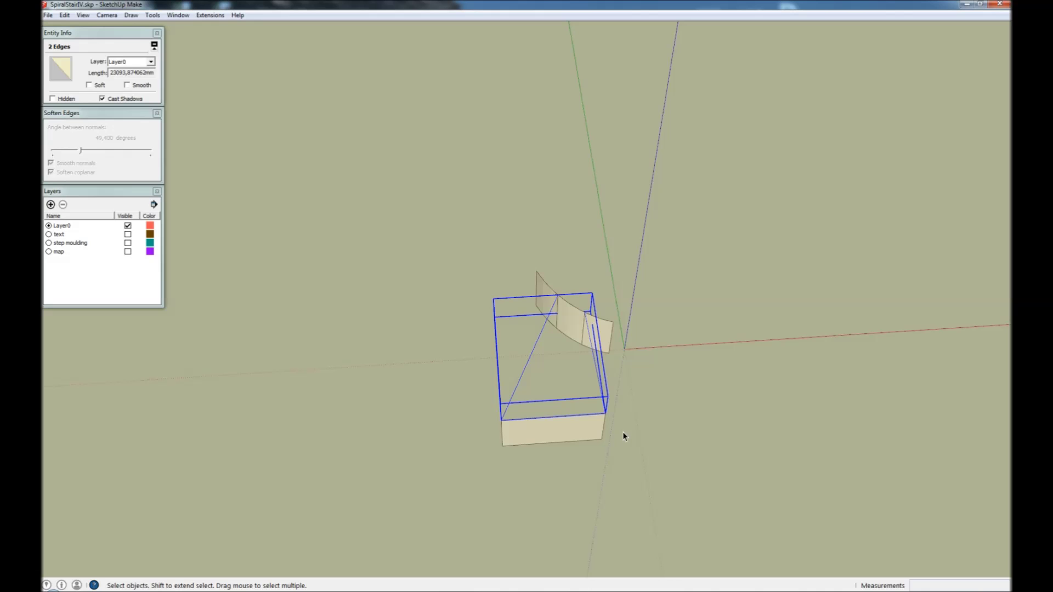
Step: Group the middle curved wall segment, the guide-line group and the flat panel together
click(589, 379)
click(574, 335)
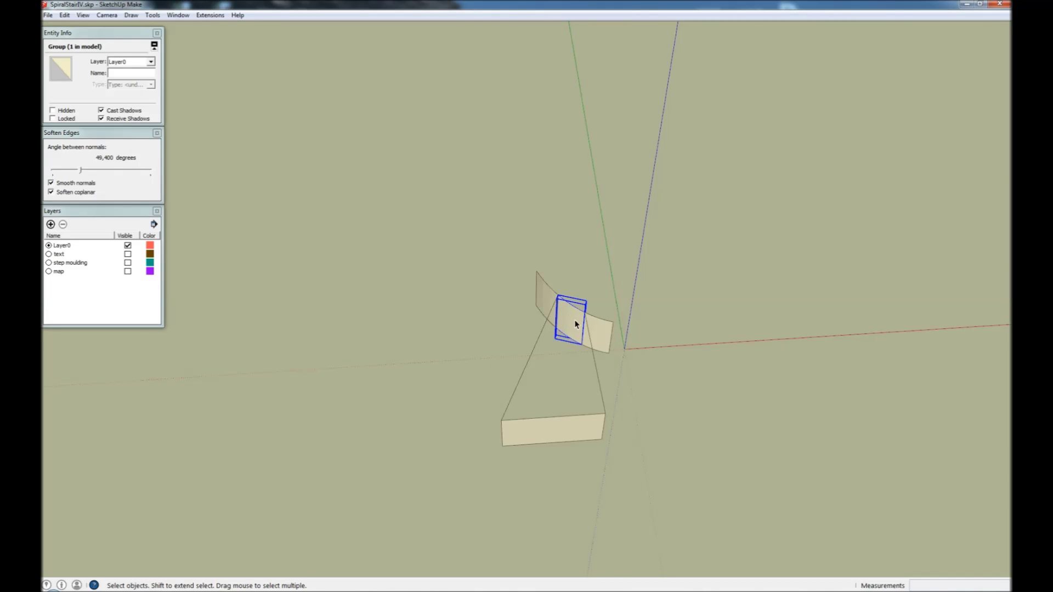
shift+click(531, 357)
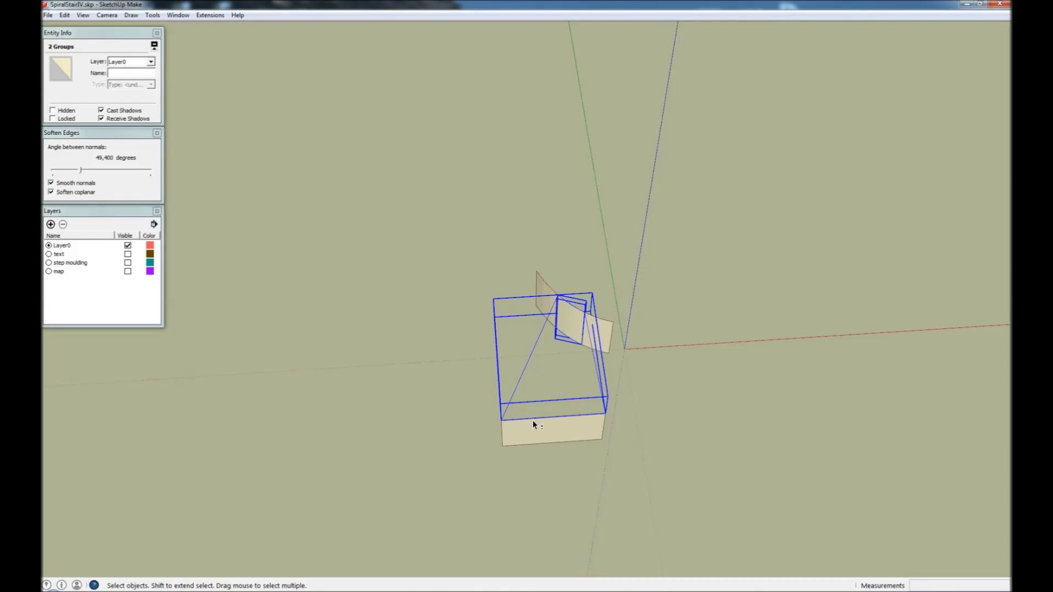
shift+click(540, 440)
key(ctrl+g)
middle_drag(542, 427, 600, 372)
scroll(593, 376, up, 4)
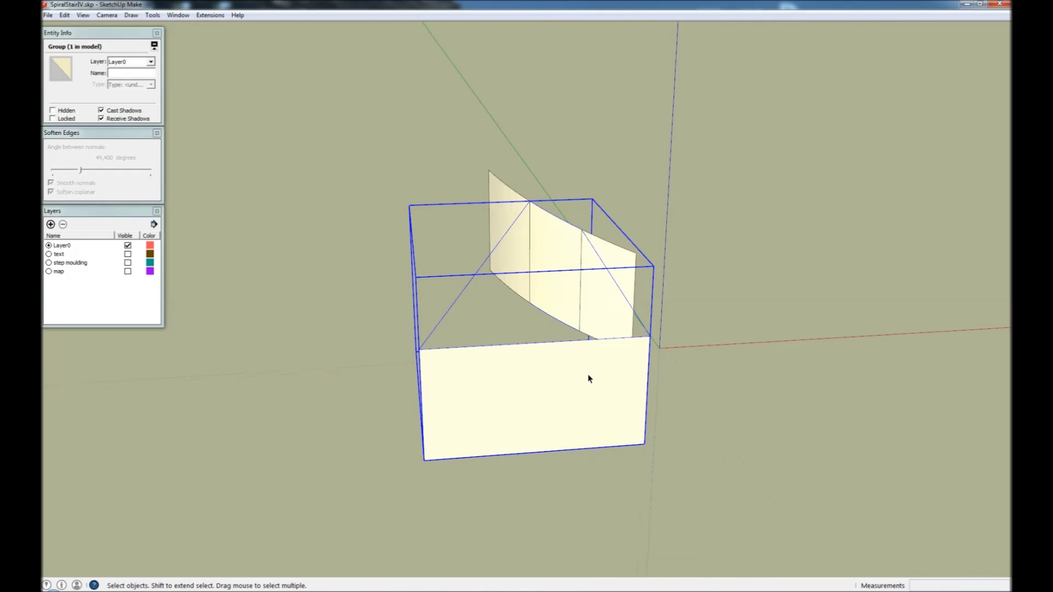
middle_drag(614, 346, 578, 291)
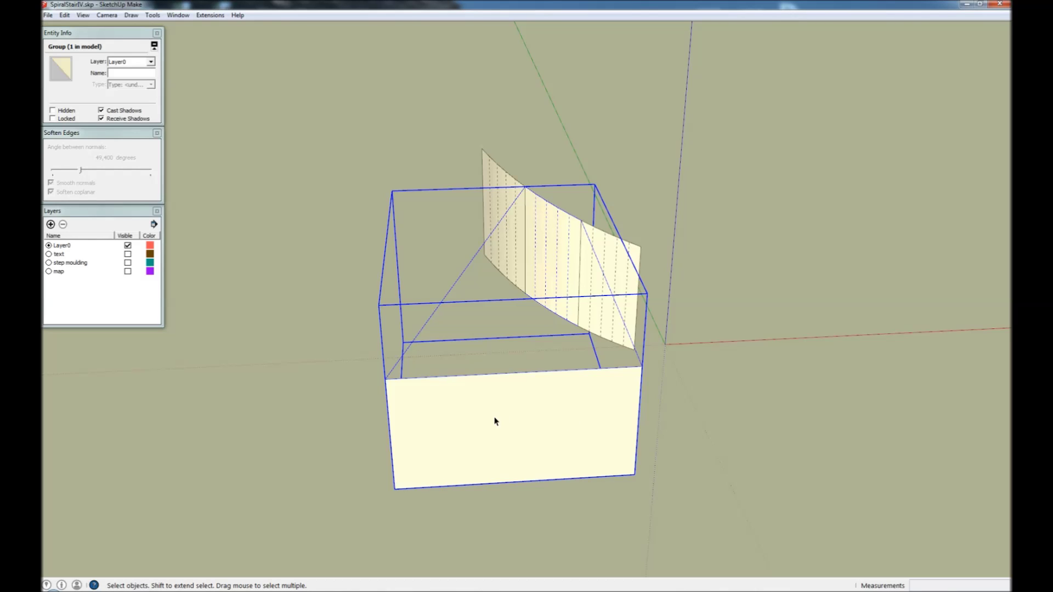
Step: Draw a grouped window rectangle on the panel, test Flowify with it, then undo the result
key(r)
click(482, 403)
click(585, 459)
key(space)
double_click(529, 428)
key(ctrl+g)
drag(529, 429, 479, 363)
click(210, 15)
mouse_move(266, 33)
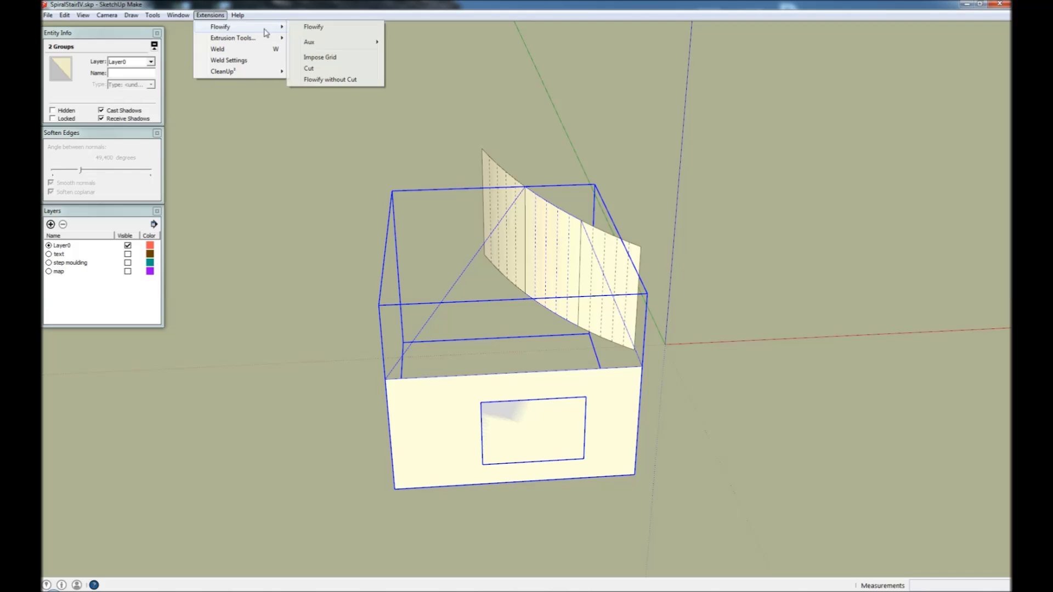
click(308, 29)
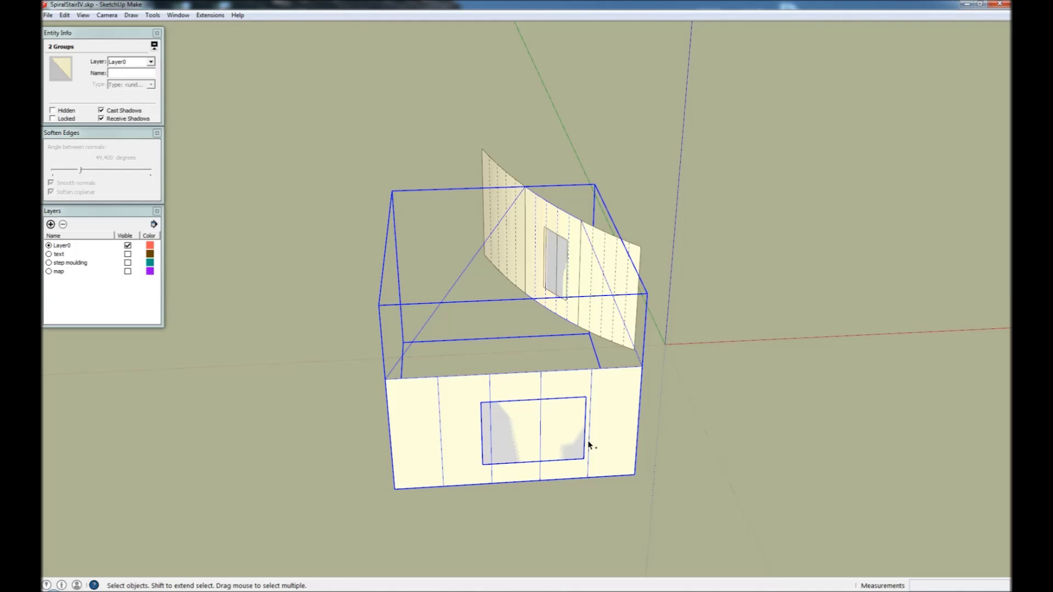
key(ctrl+z)
key(ctrl+z)
key(ctrl+z)
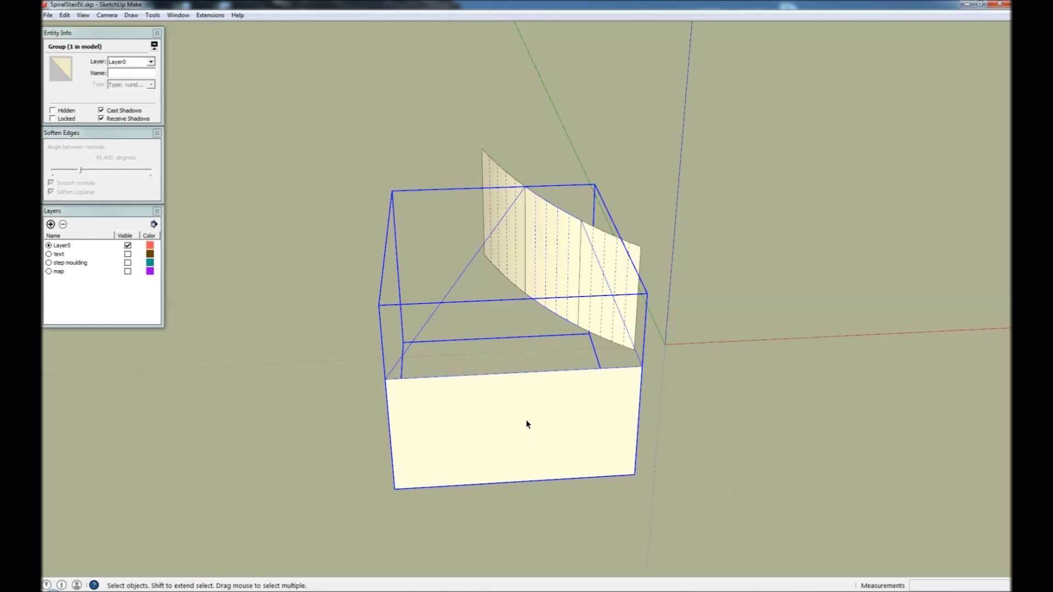
Step: Apply Flowify's Impose Grid to divide the flat panel into five vertical strips
click(224, 15)
mouse_move(252, 29)
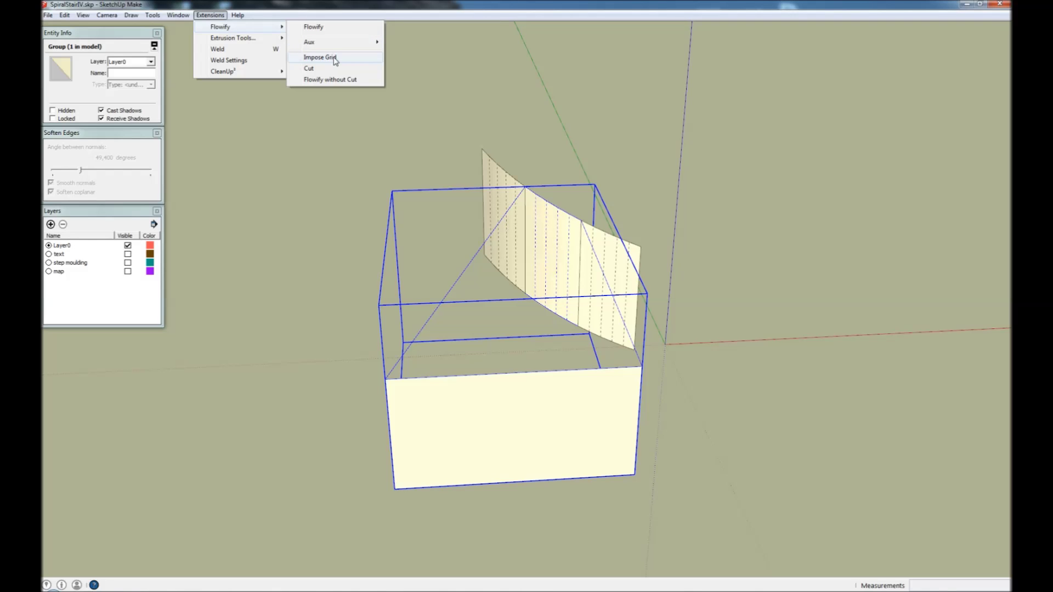
click(334, 58)
click(711, 514)
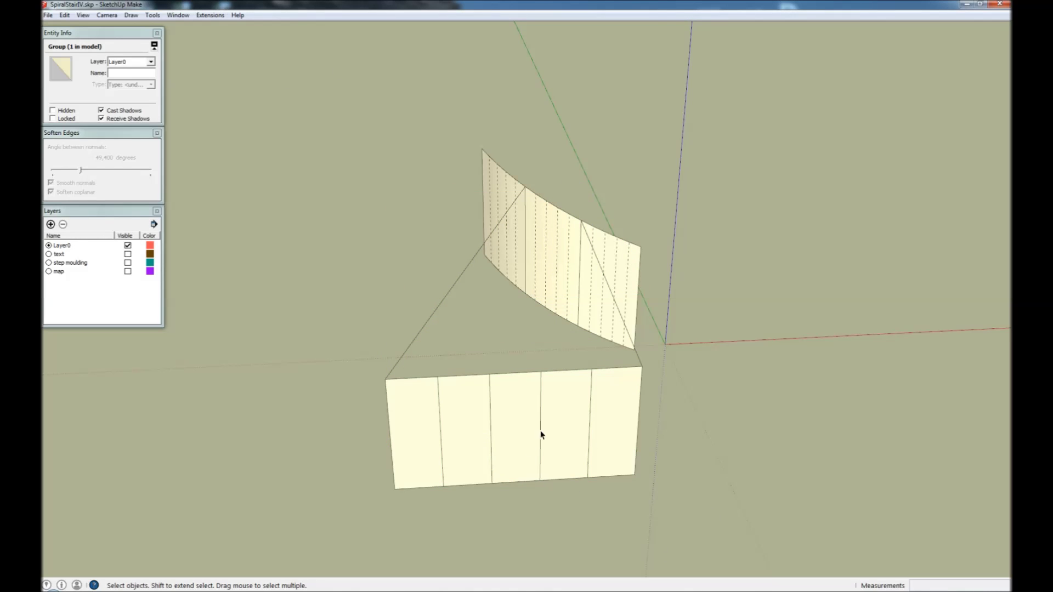
Step: Draw a rectangle over the flat panel's middle strip
middle_drag(593, 440, 538, 436)
key(r)
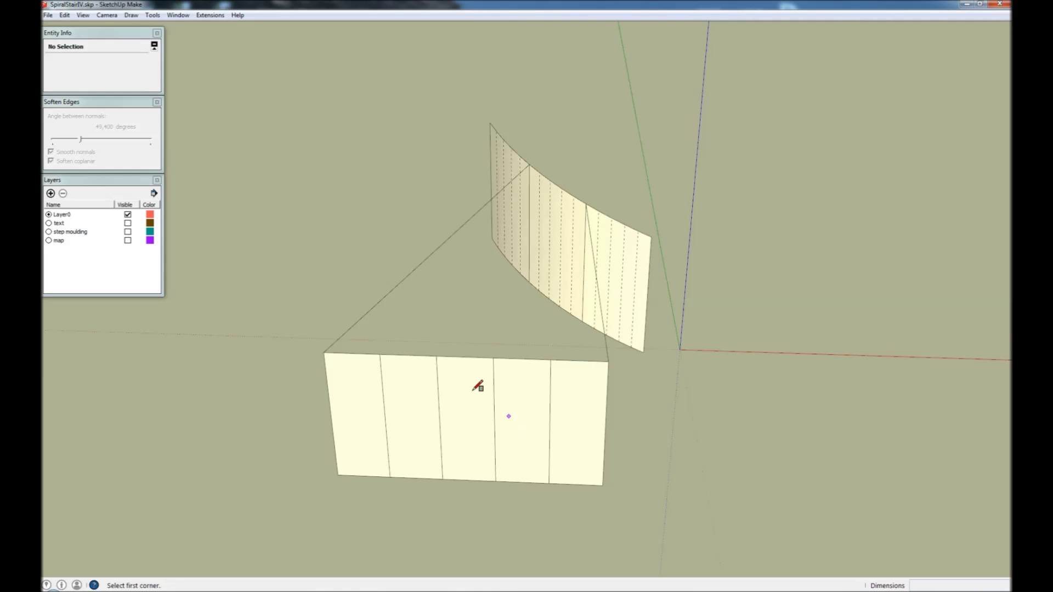
click(437, 356)
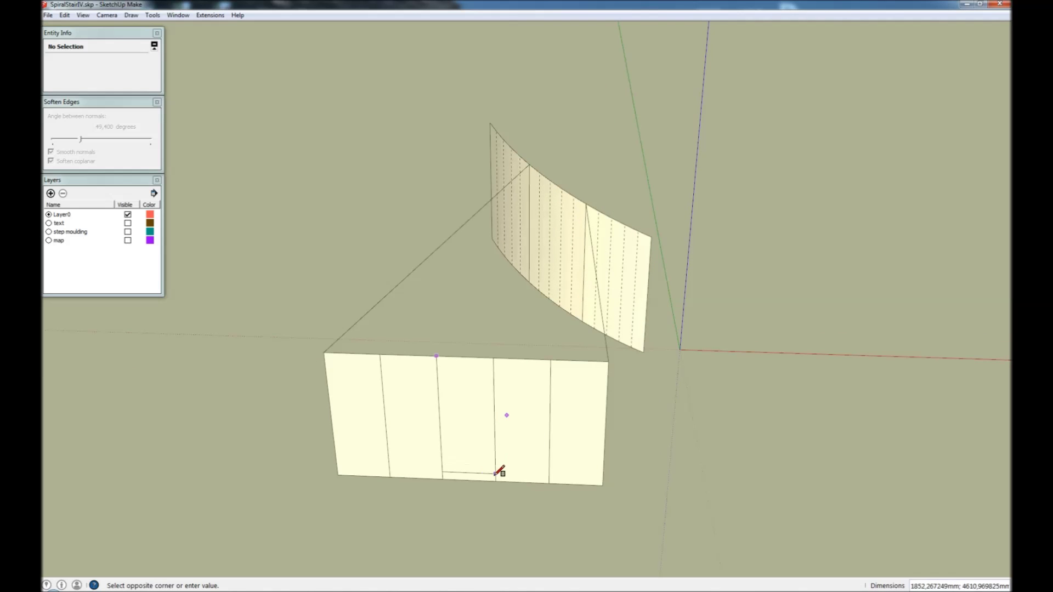
click(495, 480)
key(space)
click(476, 430)
Step: Push/Pull the middle strip out 2000 and group the resulting box
key(p)
drag(475, 430, 482, 461)
text(2000)
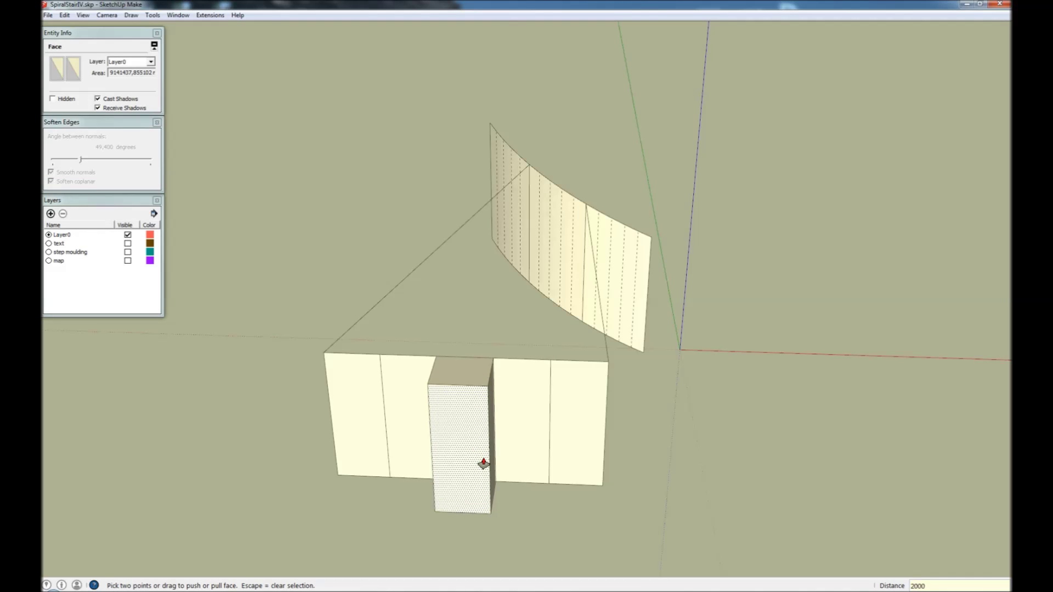
key(Return)
key(space)
triple_click(484, 460)
key(g)
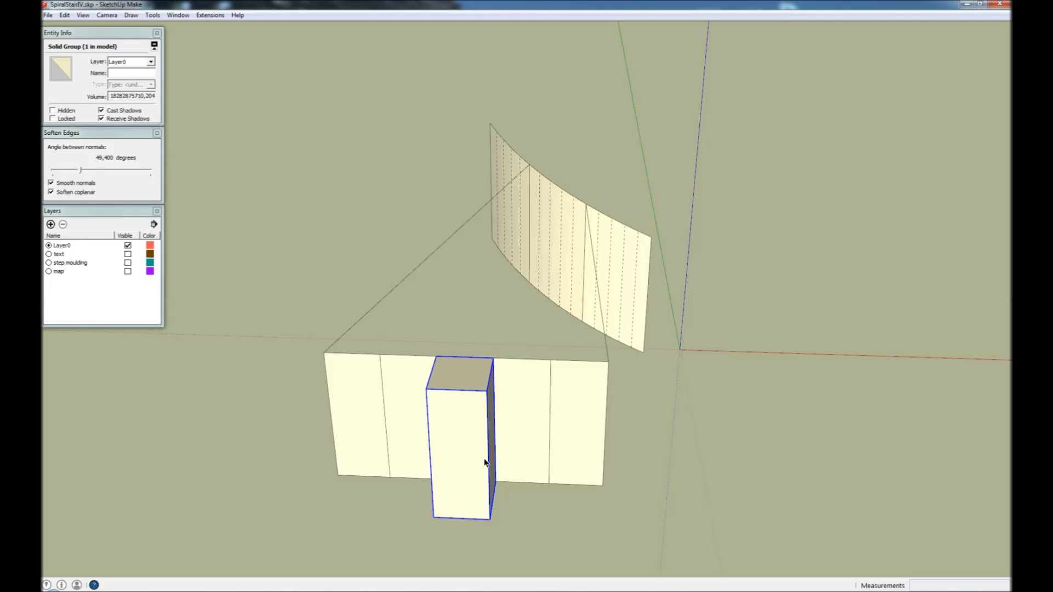
middle_drag(485, 463, 463, 417)
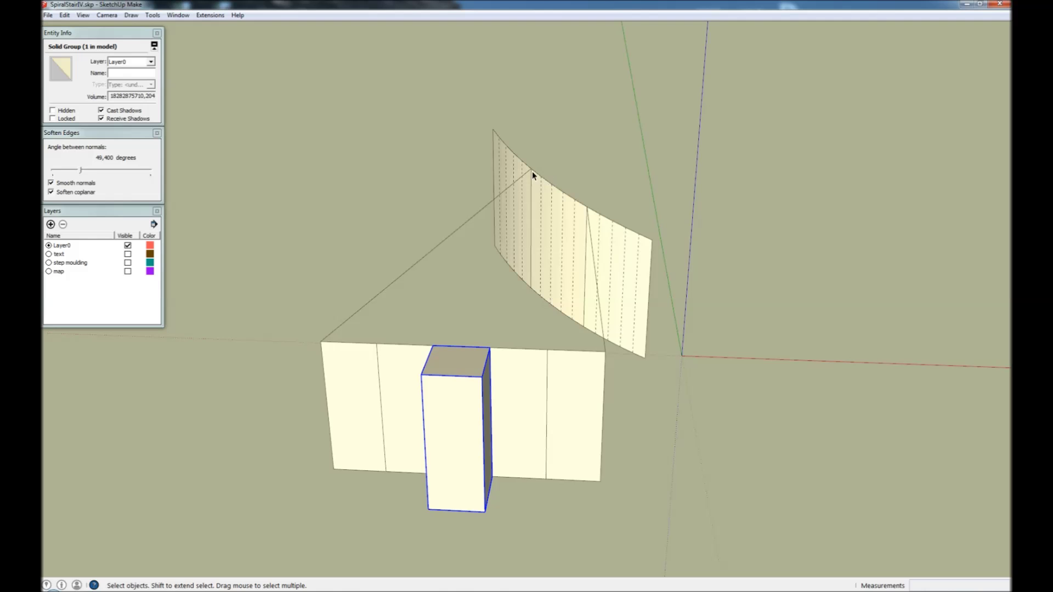
Step: Select the box and curved-wall groups and run Flowify to bend the box onto the curve
click(538, 536)
middle_drag(522, 442, 475, 412)
drag(470, 376, 344, 224)
click(221, 15)
mouse_move(215, 26)
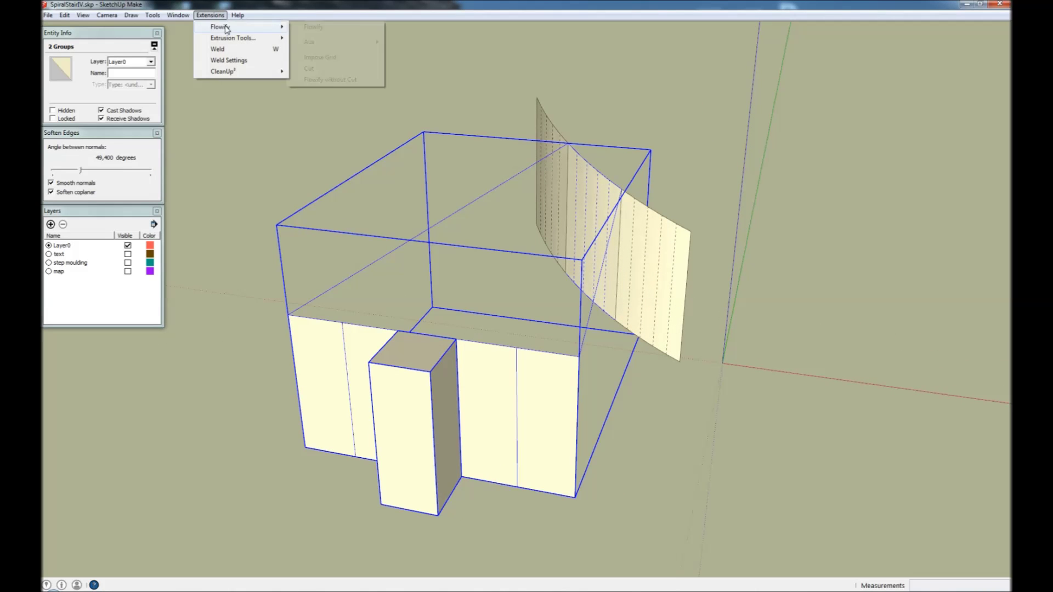
click(324, 26)
middle_drag(460, 176, 611, 392)
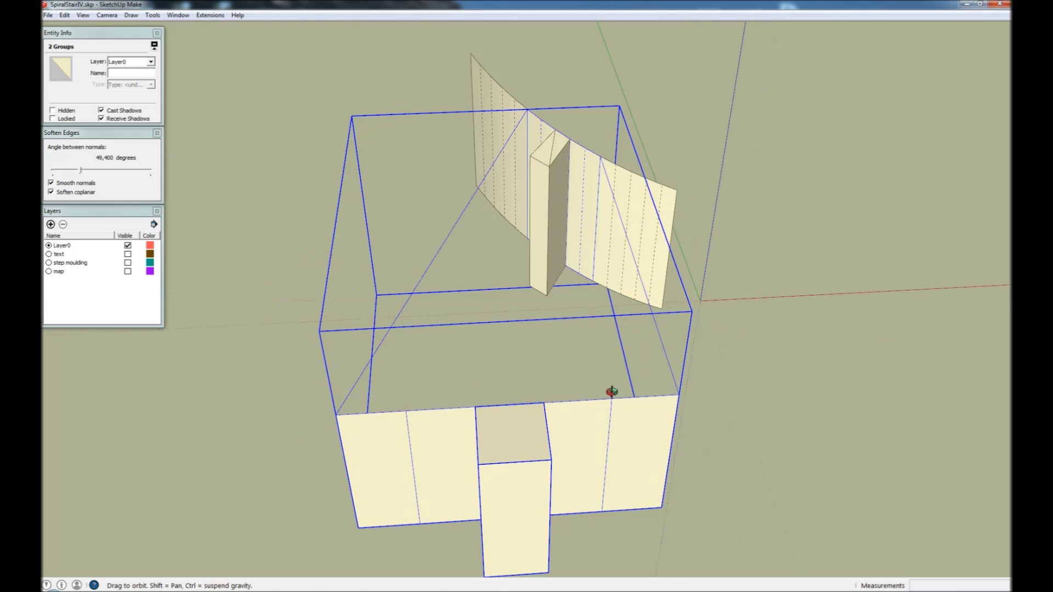
click(799, 423)
middle_drag(799, 423, 652, 322)
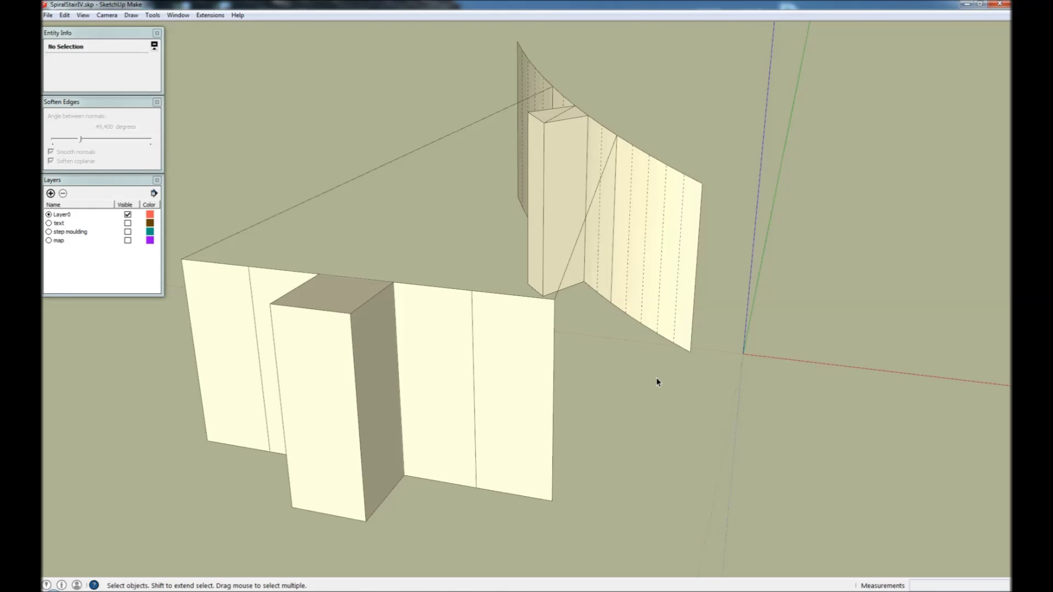
Step: Draw check lines between the wall's top corner and the box corners
scroll(656, 377, down, 2)
middle_drag(663, 369, 639, 400)
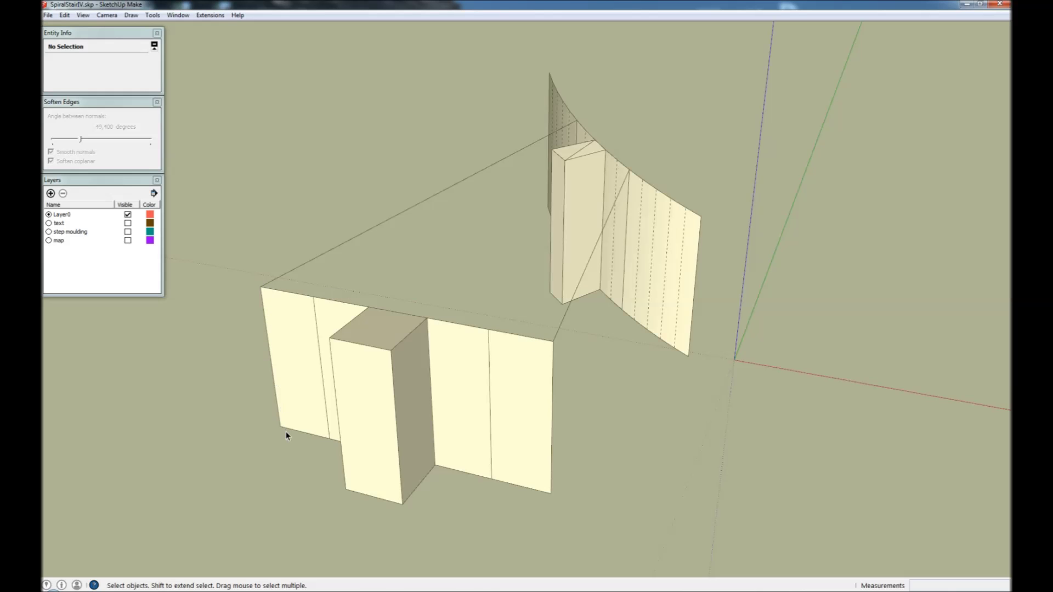
middle_drag(519, 451, 427, 454)
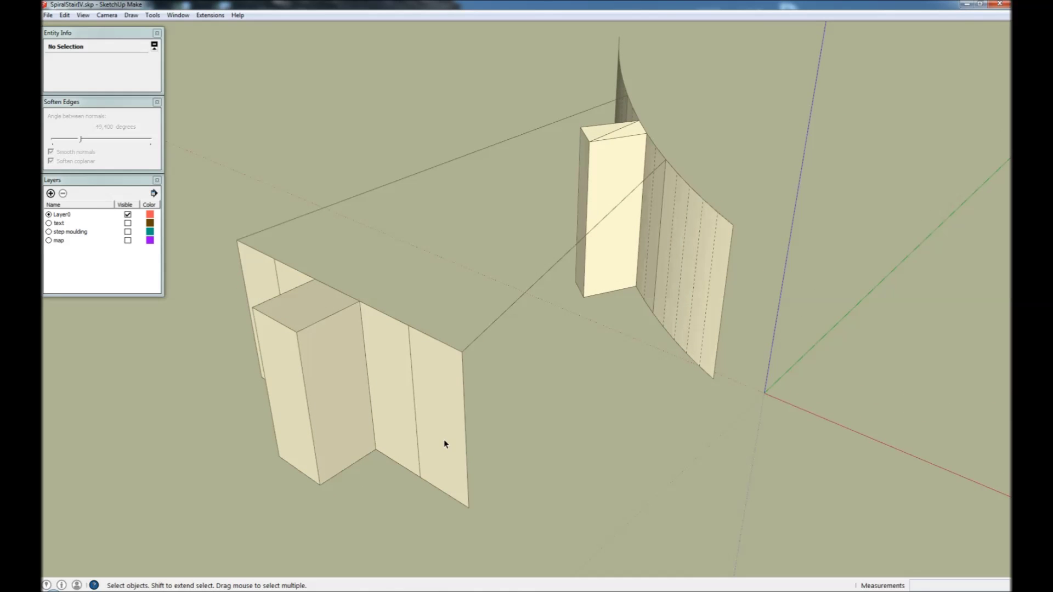
key(l)
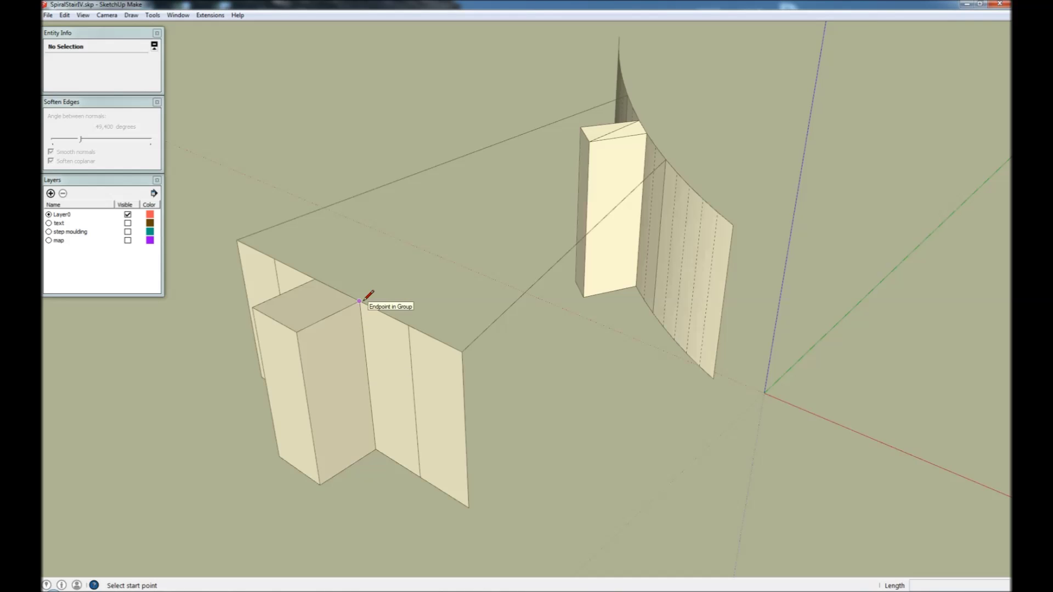
click(359, 301)
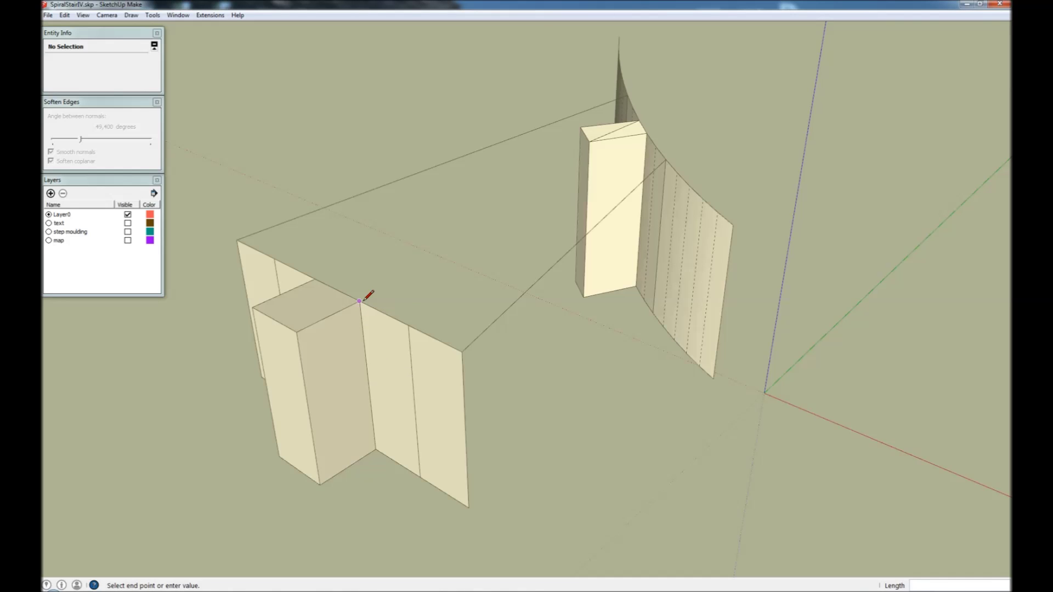
click(297, 332)
key(Escape)
click(648, 133)
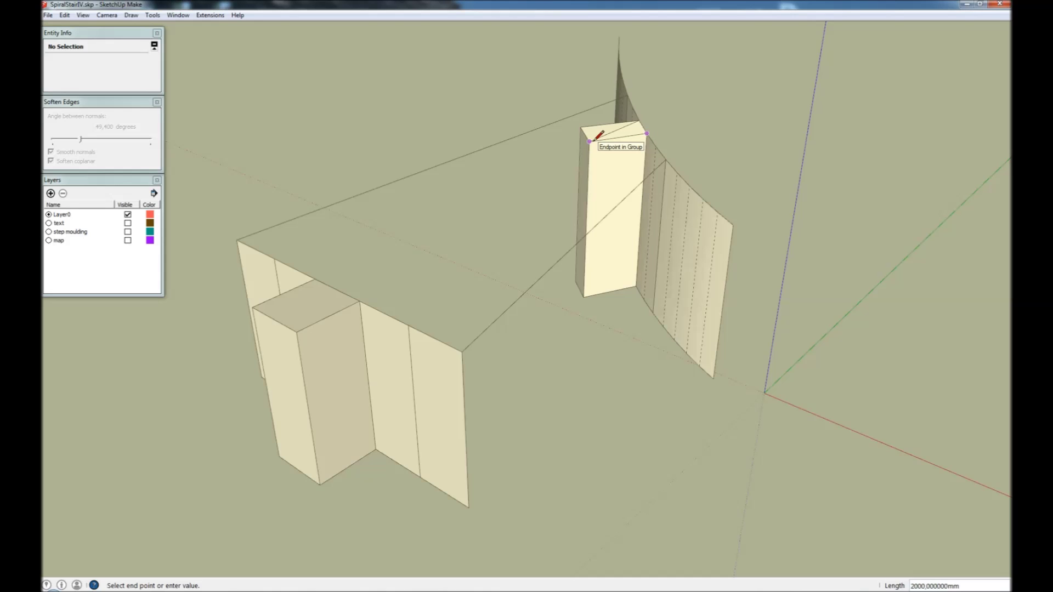
Step: Delete the bent Flowify box and the box standing out of the flat wall
key(space)
click(599, 166)
key(Delete)
click(306, 372)
key(Delete)
scroll(329, 373, up, 1)
middle_drag(381, 373, 384, 319)
Step: Draw a rectangle over the whole flat wall face and Push/Pull it into a thick block
key(r)
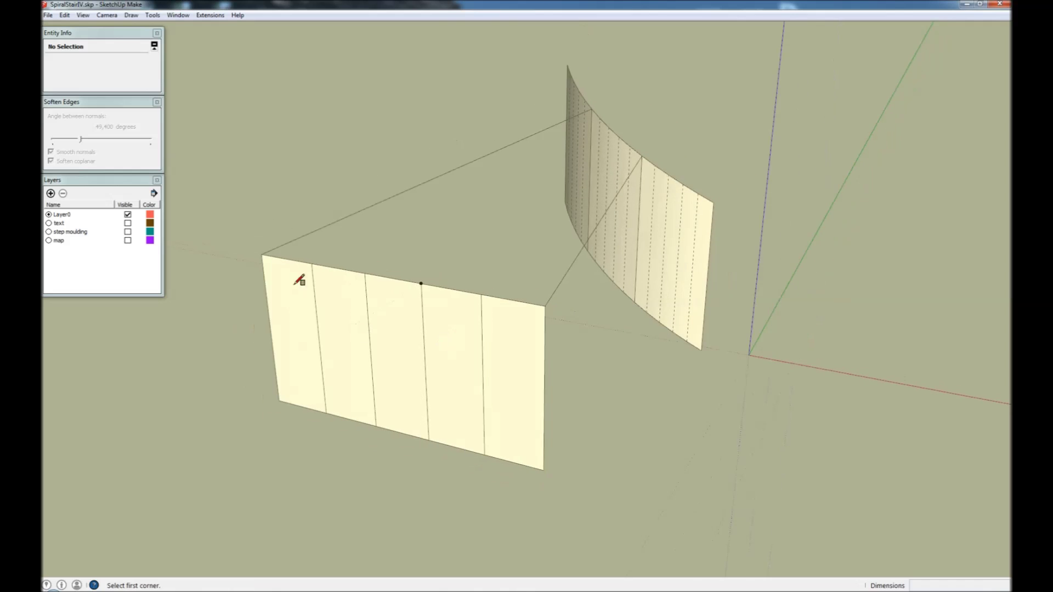
click(262, 254)
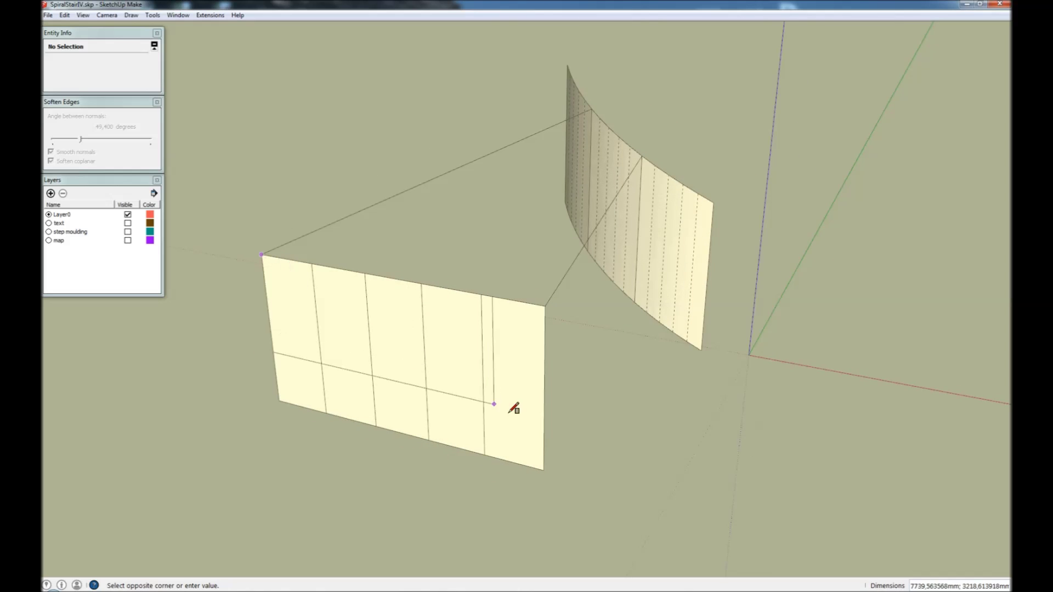
click(543, 469)
key(space)
click(464, 394)
drag(458, 399, 442, 433)
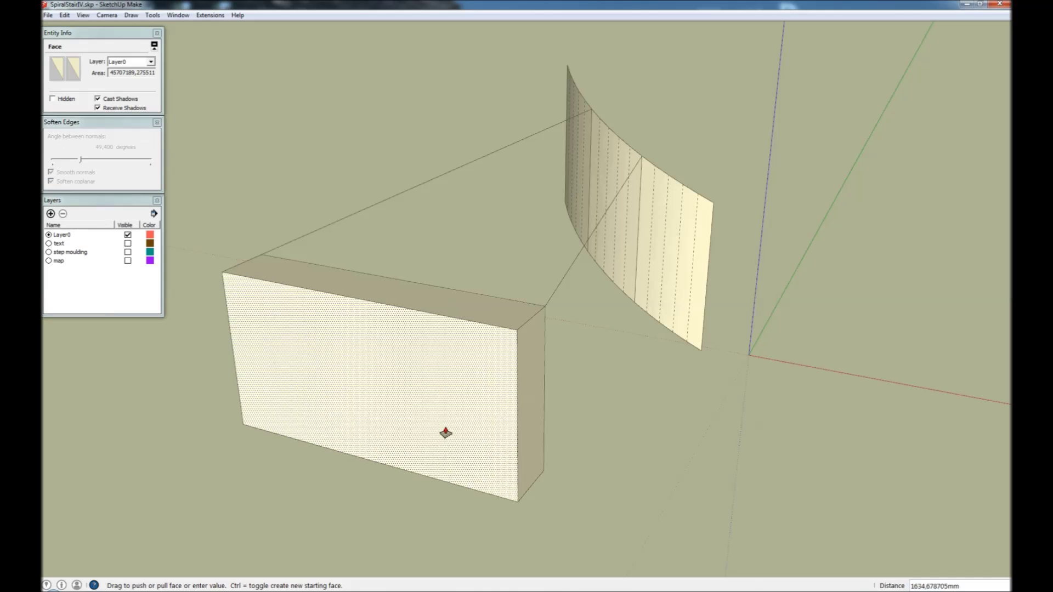
key(space)
click(444, 422)
Step: Select everything and Flowify the thick block onto the curved wall
key(ctrl+a)
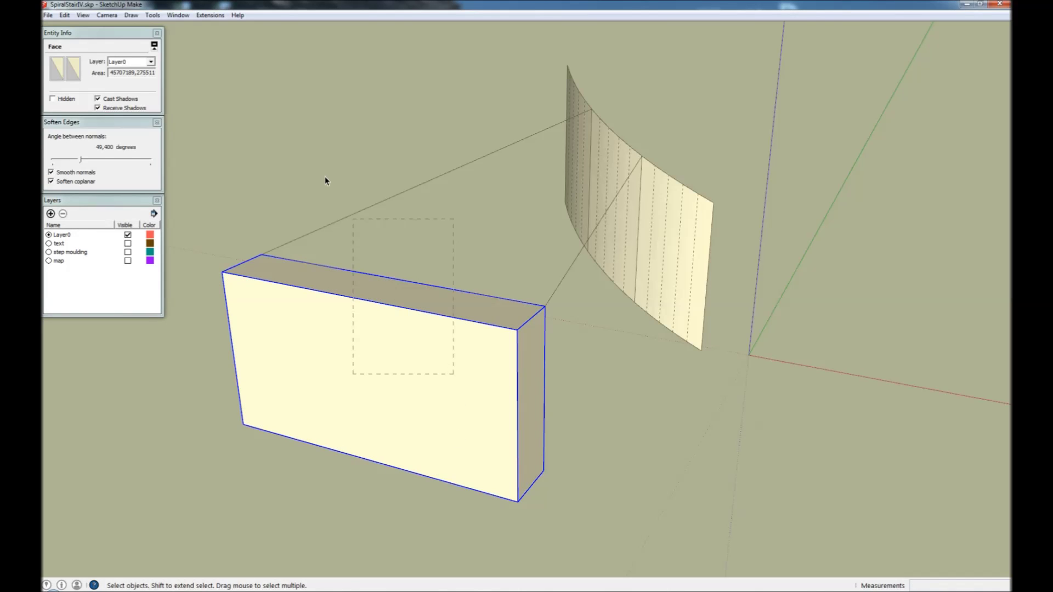
click(210, 14)
mouse_move(220, 27)
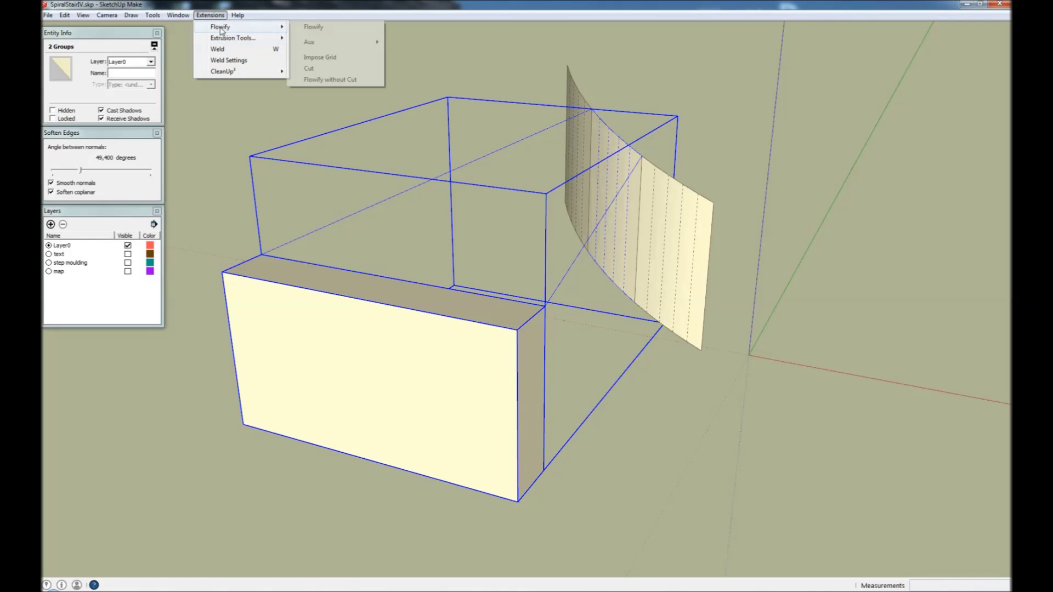
click(308, 27)
middle_drag(415, 375, 512, 449)
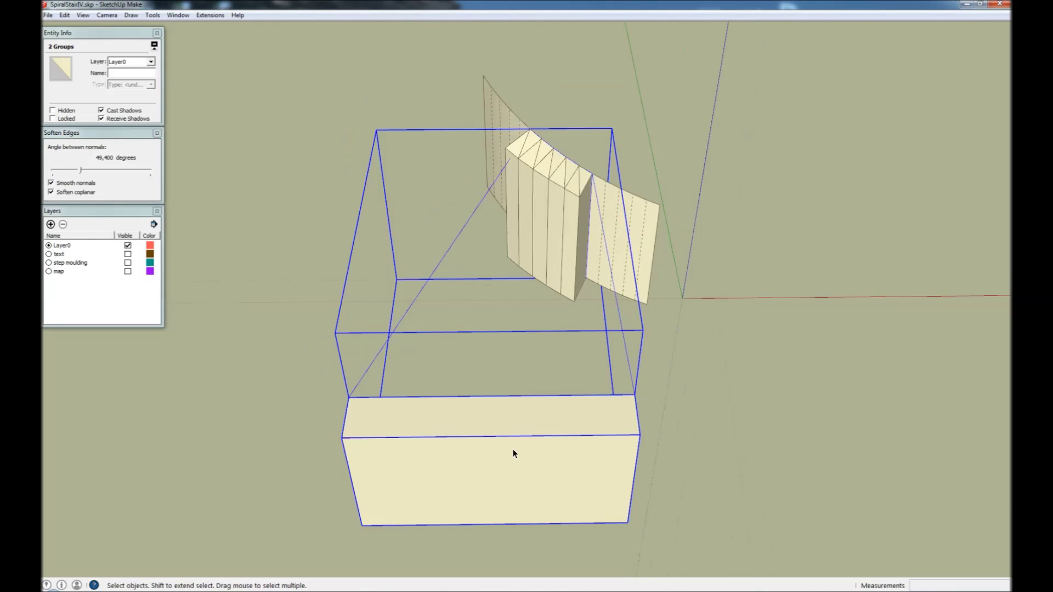
scroll(513, 450, down, 1)
click(525, 248)
Step: Copy the bent block further along the curved wall and rotate the copy to follow the curve
scroll(537, 221, up, 2)
key(m)
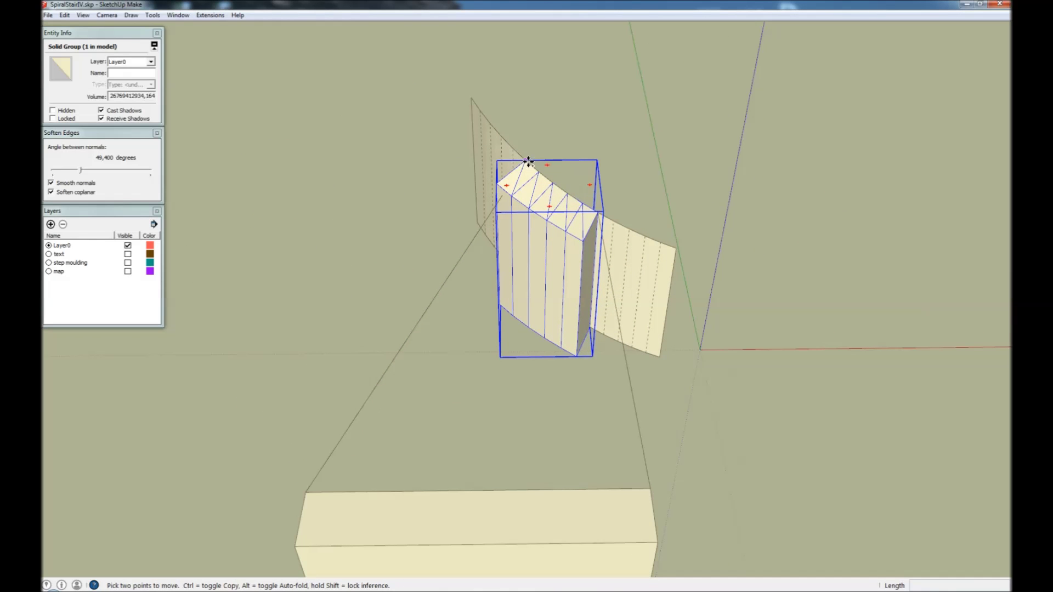
key(ctrl)
click(525, 160)
click(600, 215)
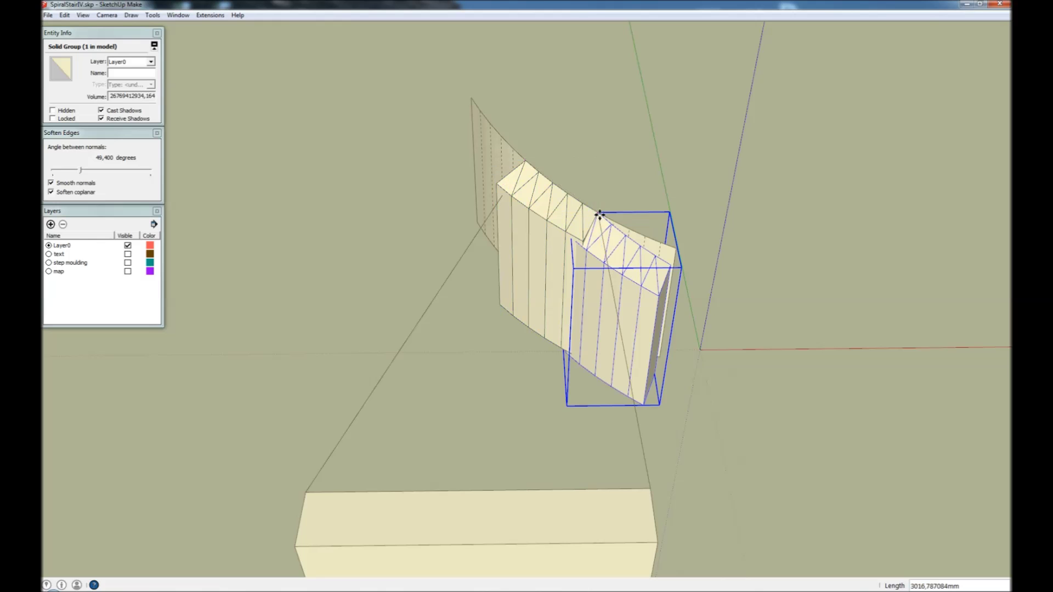
key(q)
click(598, 213)
click(666, 271)
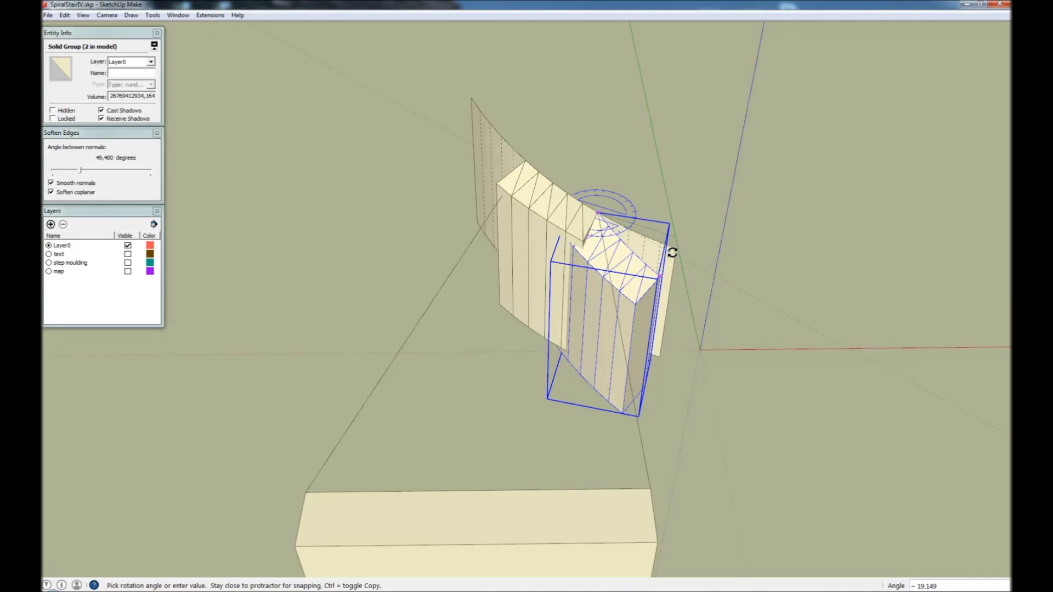
click(675, 245)
key(space)
click(706, 304)
Step: Delete the rotated copy, the original bent block and the thick flat block
scroll(585, 362, up, 1)
middle_drag(620, 340, 658, 288)
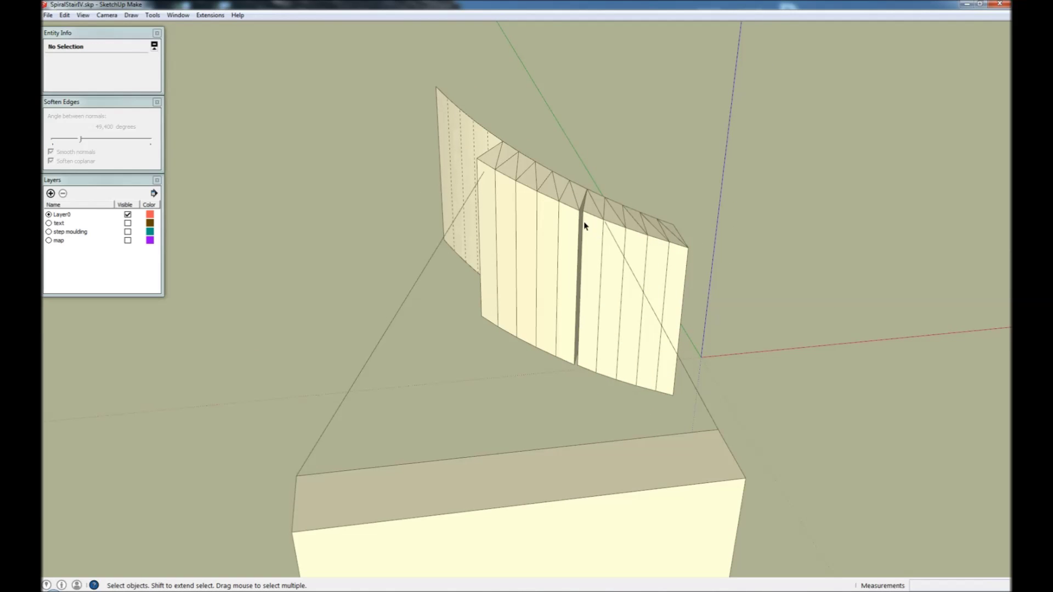
click(586, 344)
key(Delete)
click(512, 286)
key(Delete)
click(651, 529)
key(Delete)
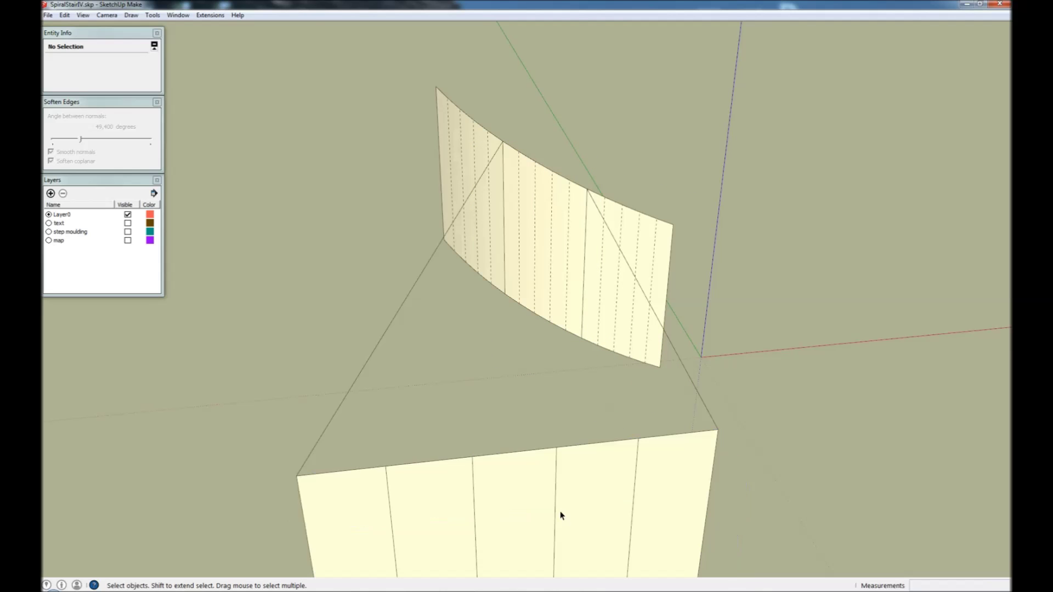
Step: Examine the curved wall's softened segment edges, then select and delete the flat wall group
scroll(560, 513, down, 2)
scroll(557, 271, up, 4)
scroll(556, 274, up, 2)
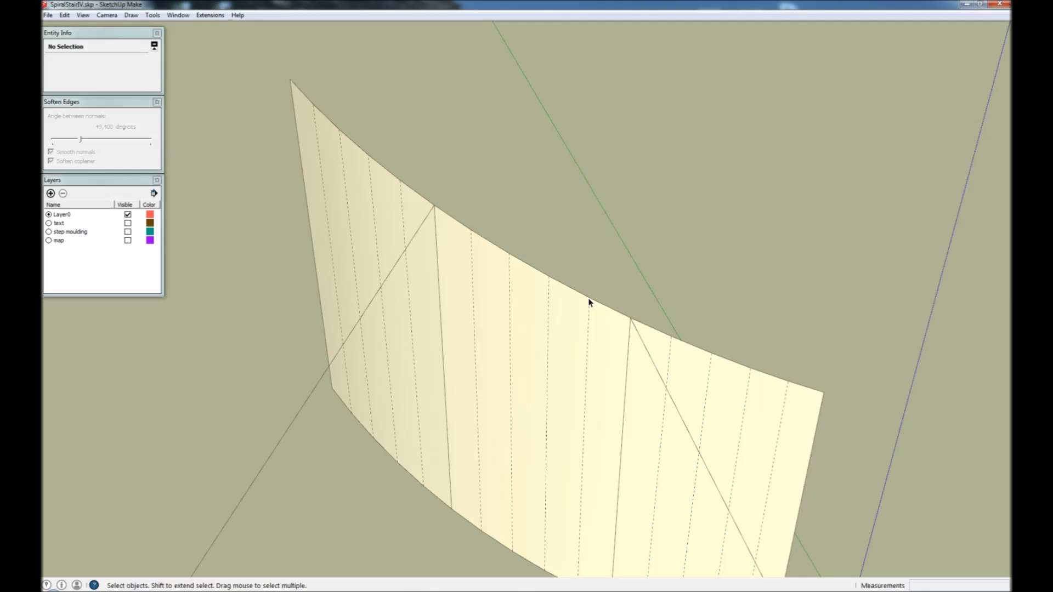
mouse_move(588, 298)
middle_down()
mouse_move(560, 322)
mouse_move(576, 313)
middle_up()
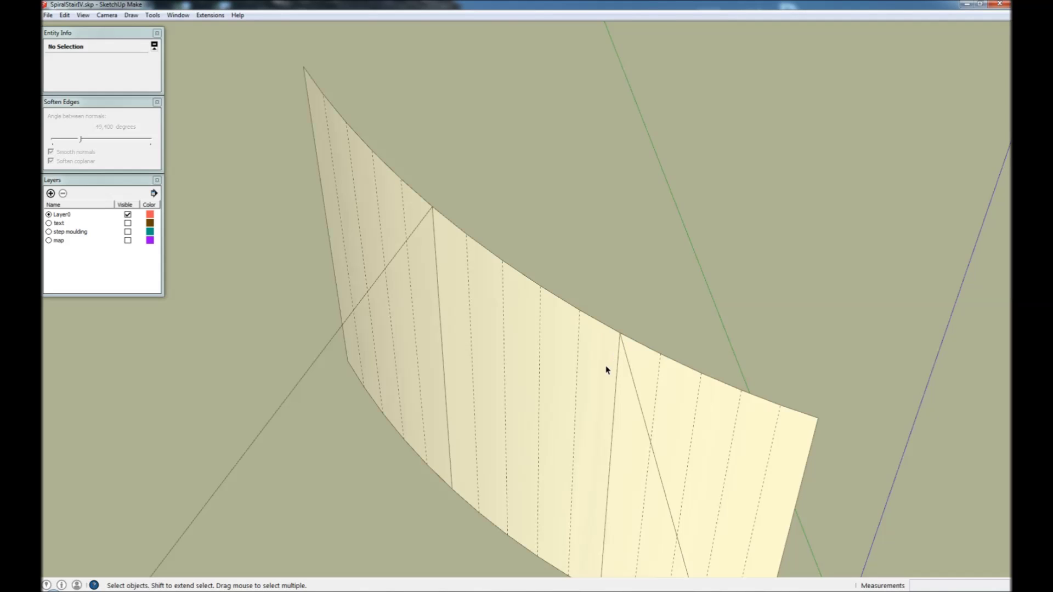
middle_drag(609, 366, 630, 359)
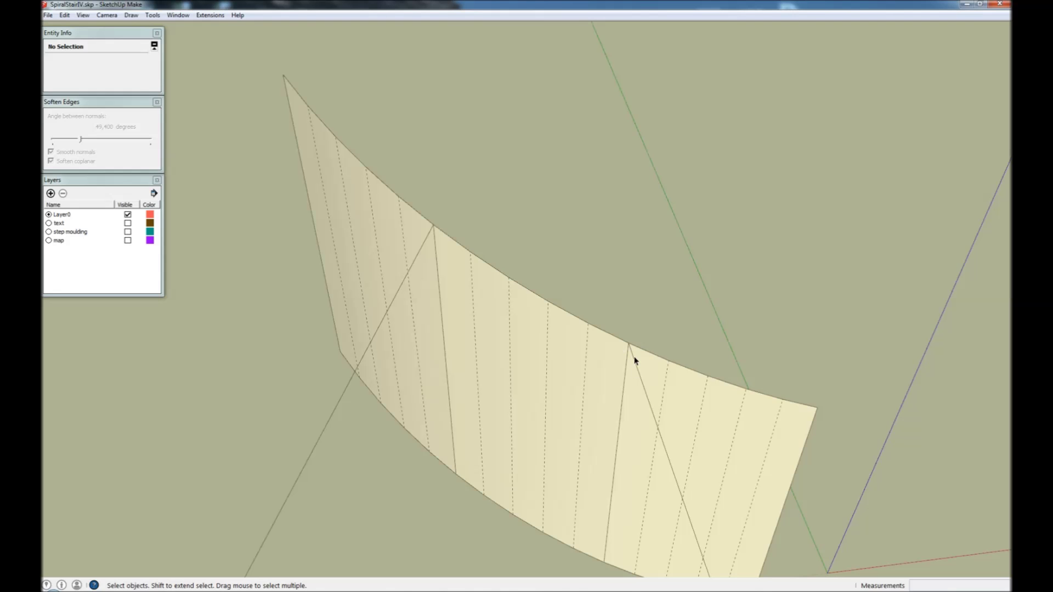
scroll(607, 346, down, 6)
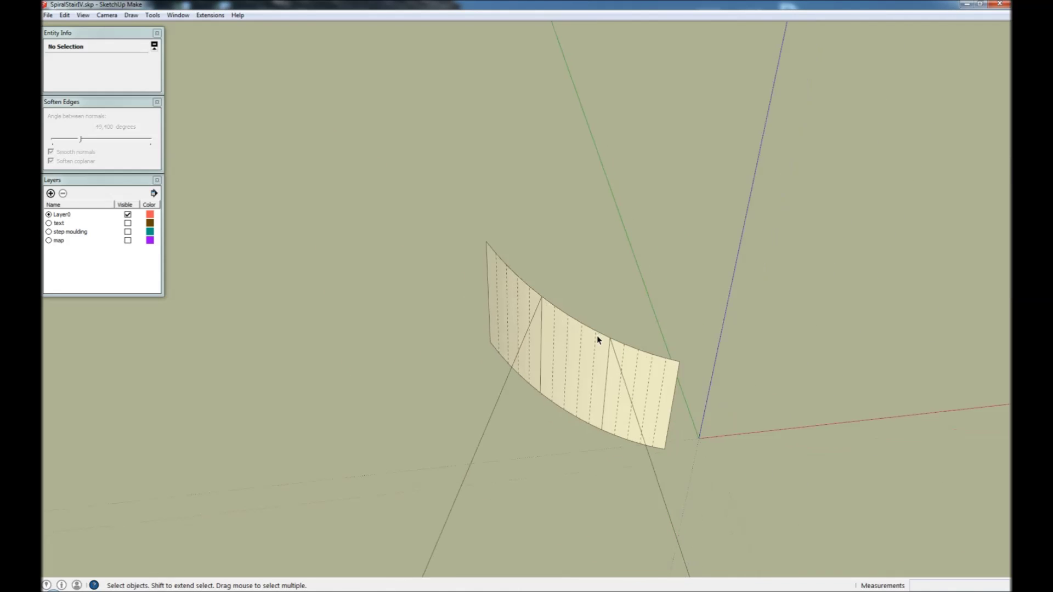
click(577, 539)
drag(644, 564, 450, 454)
click(508, 463)
key(Delete)
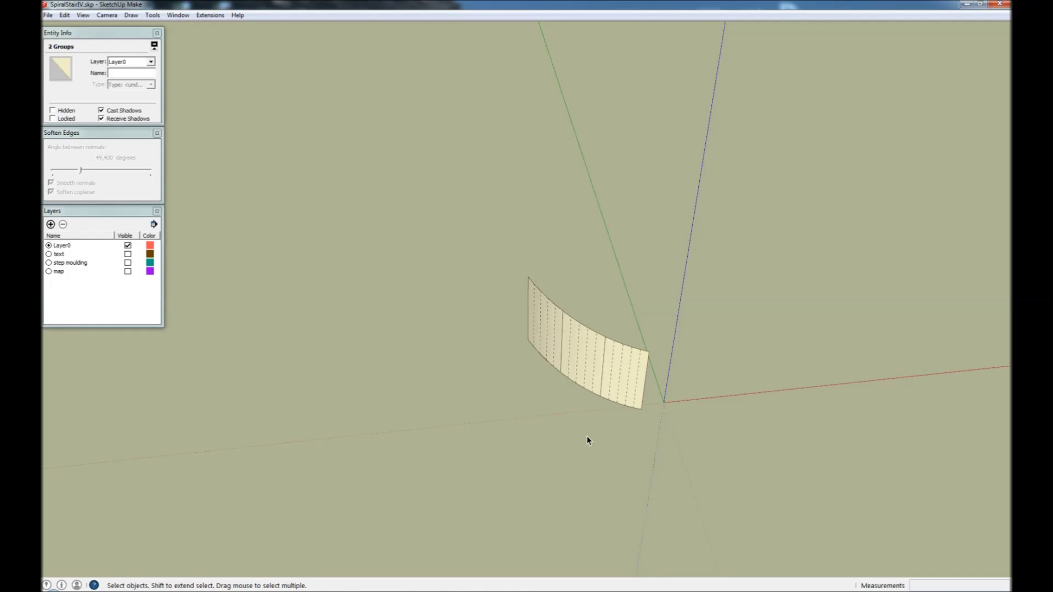
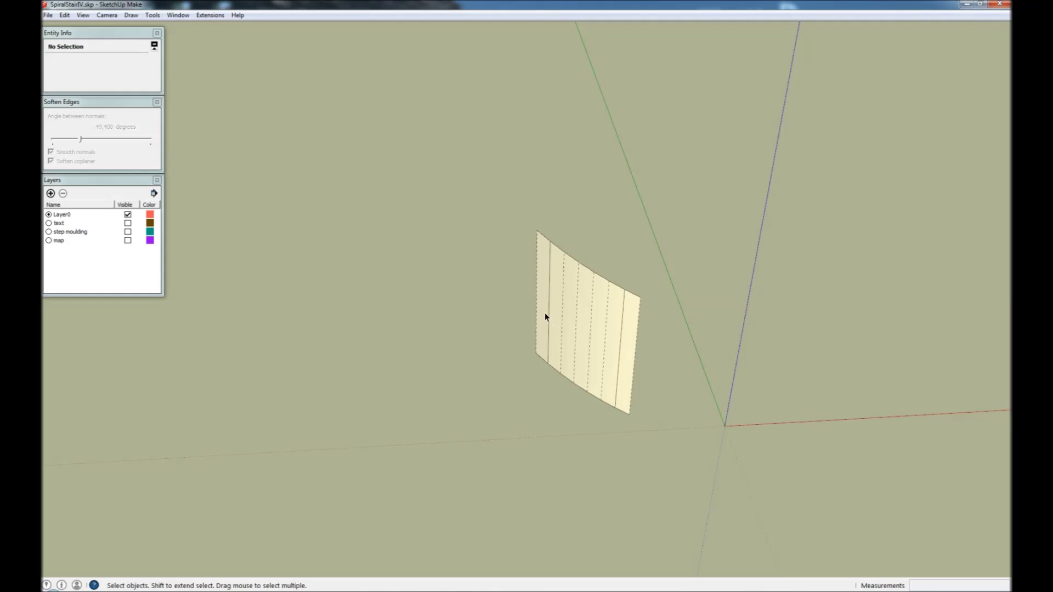
Step: Orbit and zoom to a low, level view framing the curved panel near the origin
middle_drag(594, 330, 609, 313)
scroll(628, 293, up, 4)
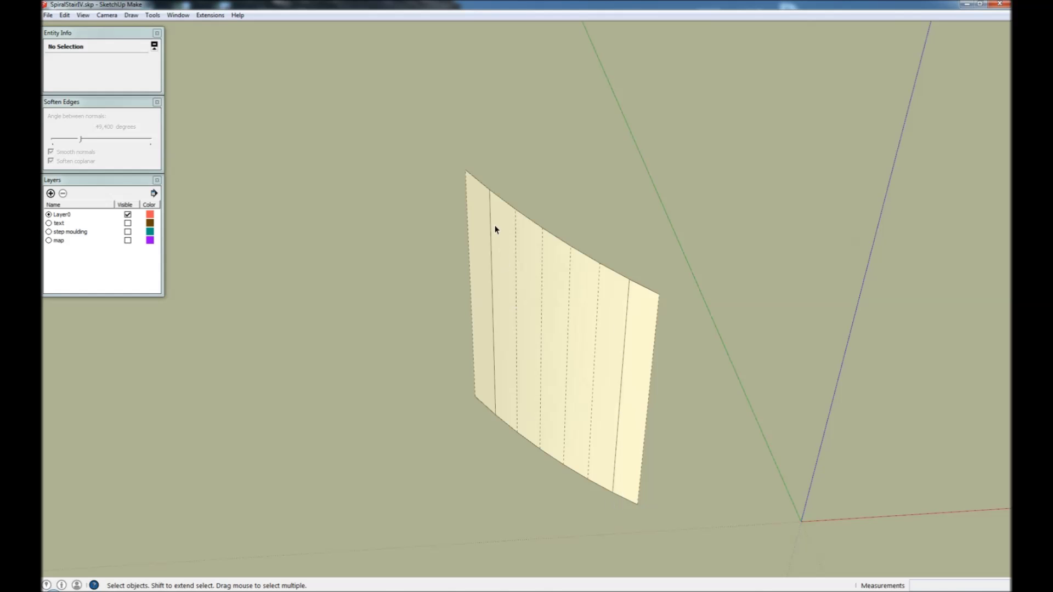
scroll(475, 324, down, 4)
middle_drag(475, 324, 407, 99)
Step: Draw a vertical rectangle, group it, and move it below and left of the curved panel
key(r)
click(594, 406)
middle_drag(724, 291, 759, 486)
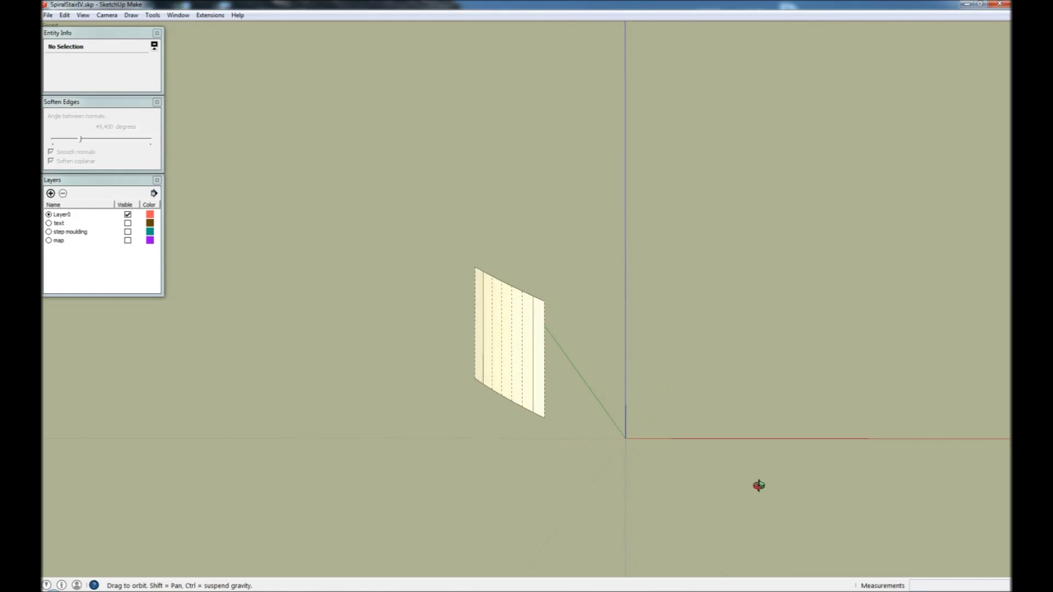
click(747, 319)
key(space)
double_click(706, 356)
middle_drag(705, 357, 665, 450)
key(g)
key(m)
click(665, 390)
click(483, 518)
Step: Draw lines from the rectangle's two top corners up to the panel's top corners
key(l)
click(366, 431)
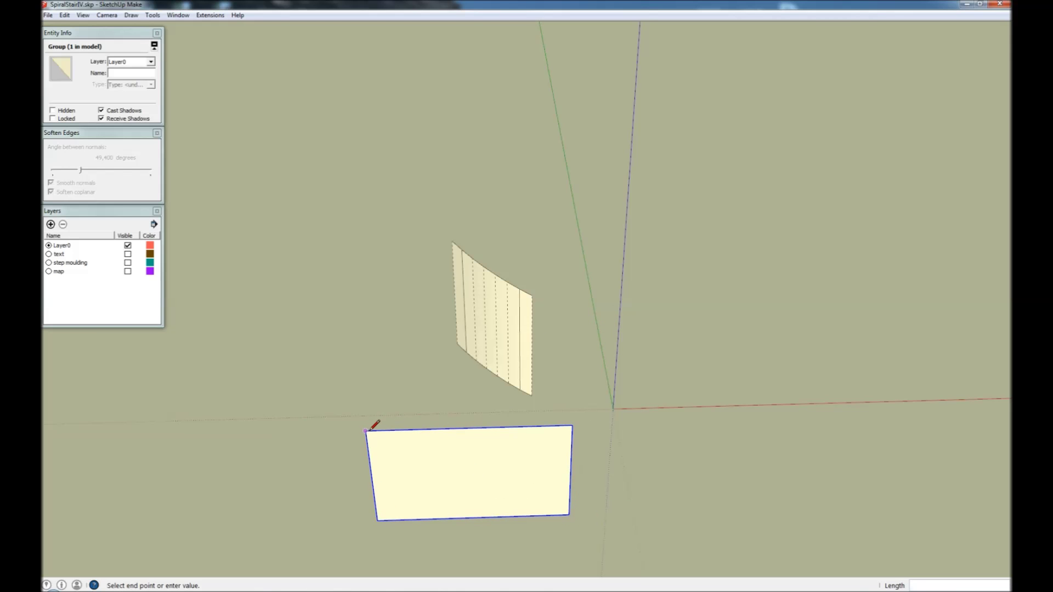
click(452, 242)
key(space)
key(l)
click(572, 426)
click(531, 296)
key(space)
Step: Group the two slanted lines, then combine them with the rectangle into one group
middle_drag(511, 299, 502, 489)
drag(604, 392, 371, 359)
key(g)
drag(597, 512, 344, 193)
key(g)
middle_drag(446, 379, 350, 223)
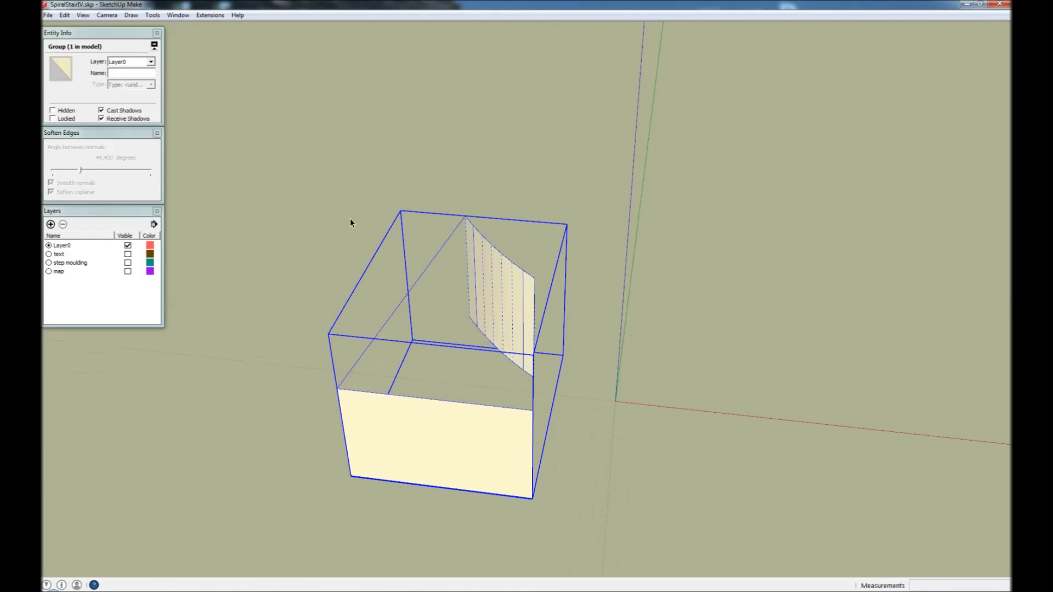
Step: Impose a Flowify grid on the flat rectangle via Extensions > Flowify > Impose Grid
click(210, 15)
mouse_move(211, 28)
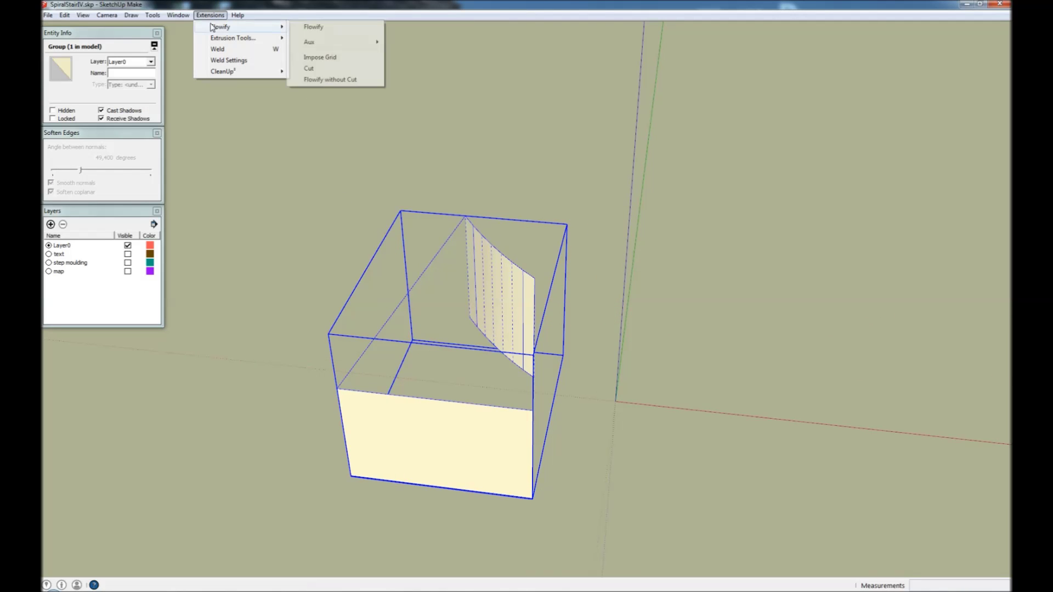
click(324, 57)
Step: Draw a rectangle on the grid, push/pull it into a block, and group it
key(r)
click(366, 391)
click(505, 492)
key(space)
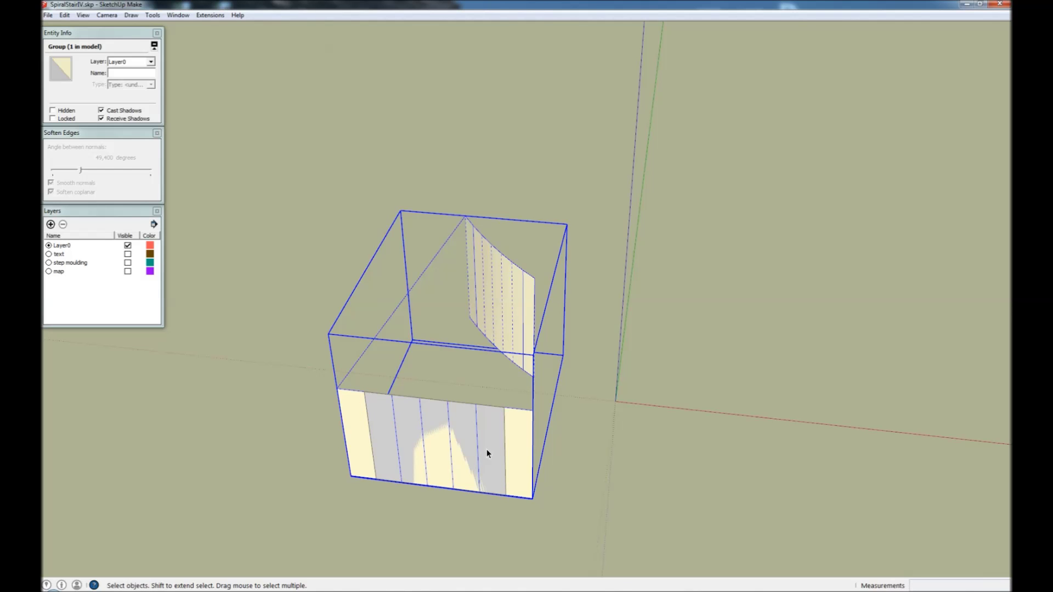
click(486, 449)
key(p)
key(space)
triple_click(451, 459)
key(ctrl+g)
Step: Select everything and run Flowify > Flowify to flow the block onto the curved panel
key(ctrl+a)
click(210, 15)
mouse_move(237, 25)
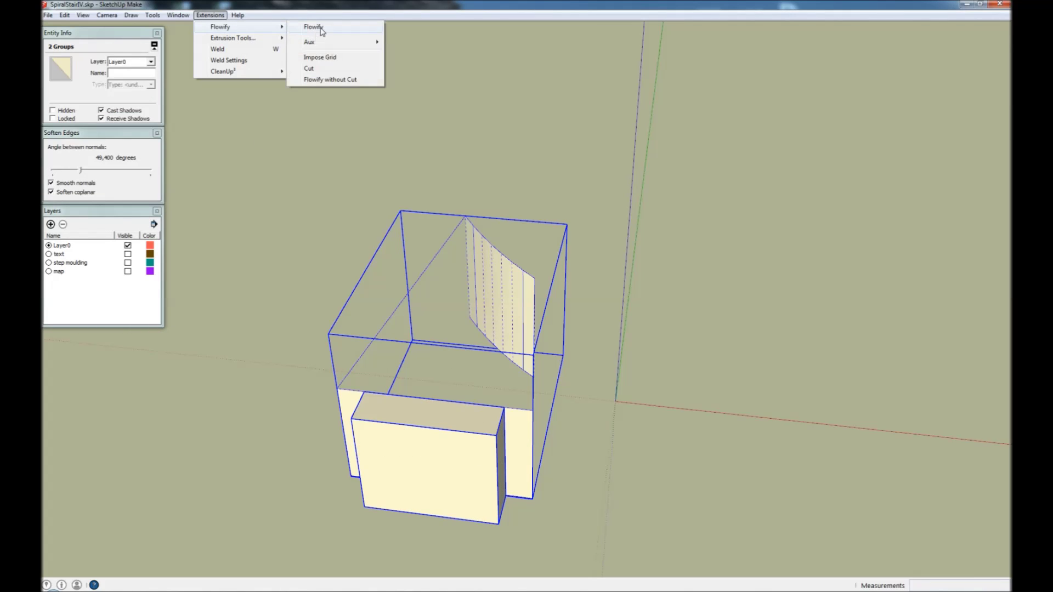
click(313, 26)
middle_drag(411, 282, 527, 466)
Step: Copy the flowed wall beside the original and rotate the copy into line with it
click(451, 246)
scroll(452, 220, up, 5)
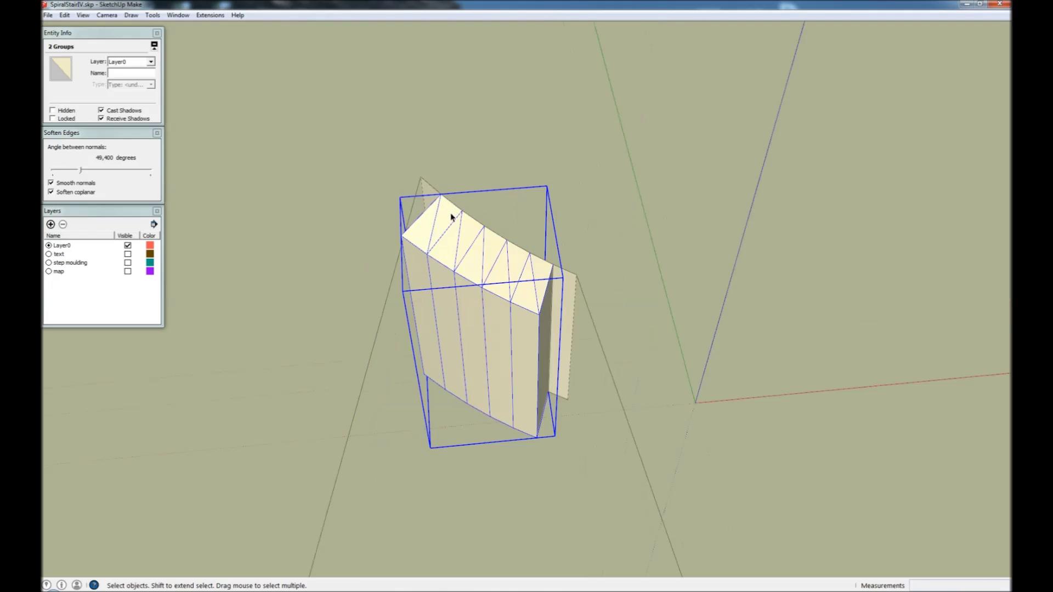
key(m)
key(ctrl)
click(435, 181)
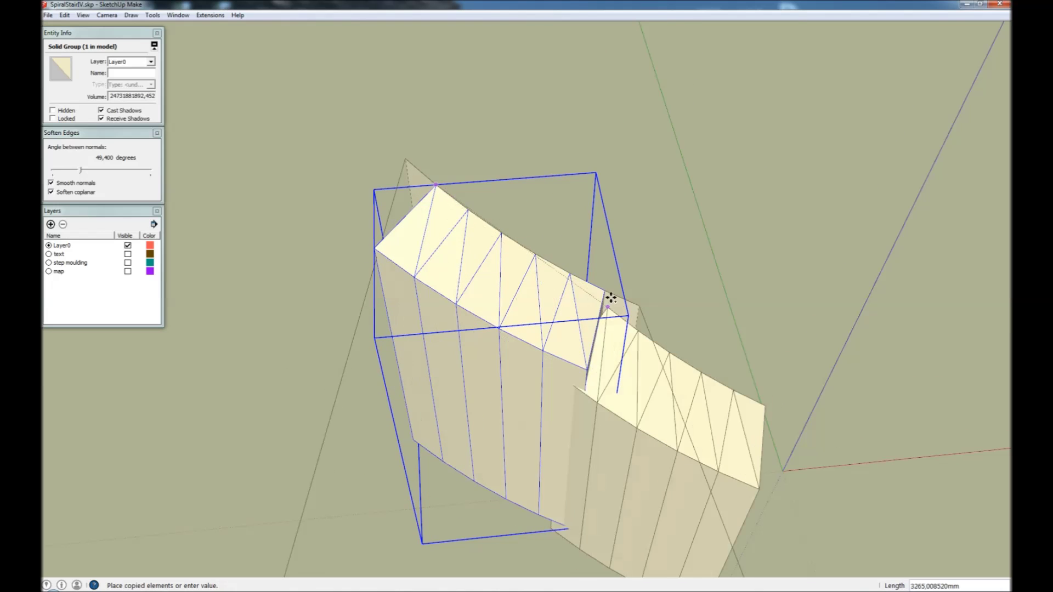
click(600, 291)
key(q)
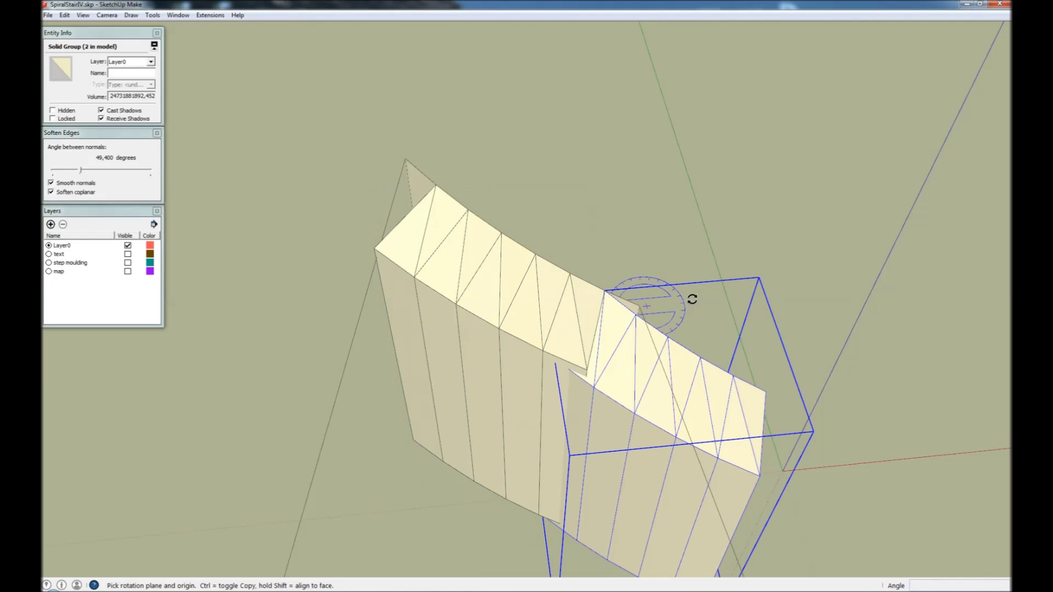
click(605, 291)
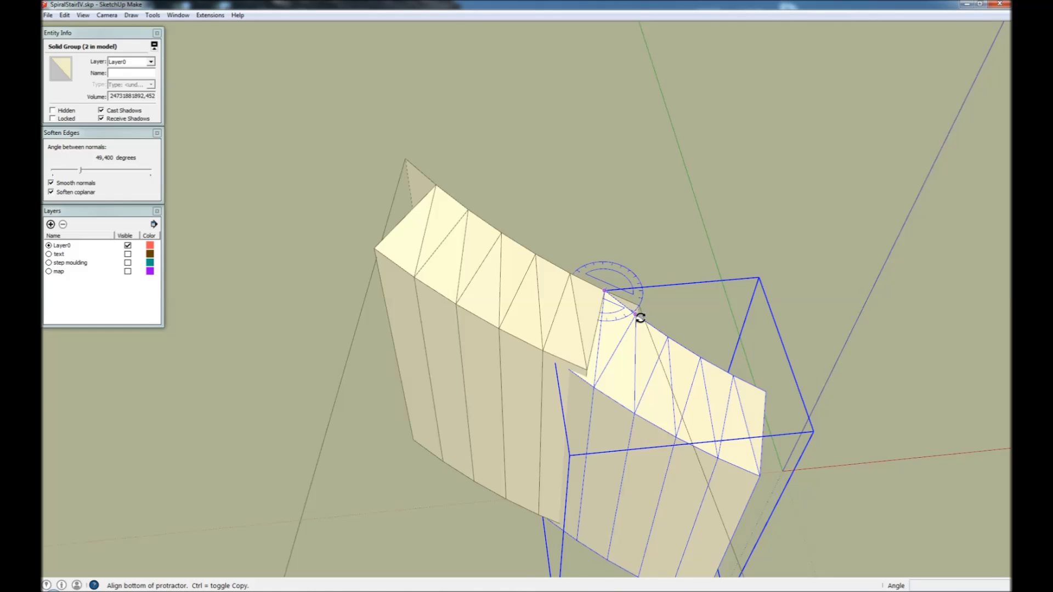
click(636, 314)
click(640, 305)
key(space)
click(604, 206)
Step: Delete both flowed walls and select the two remaining groups
middle_drag(638, 440, 602, 296)
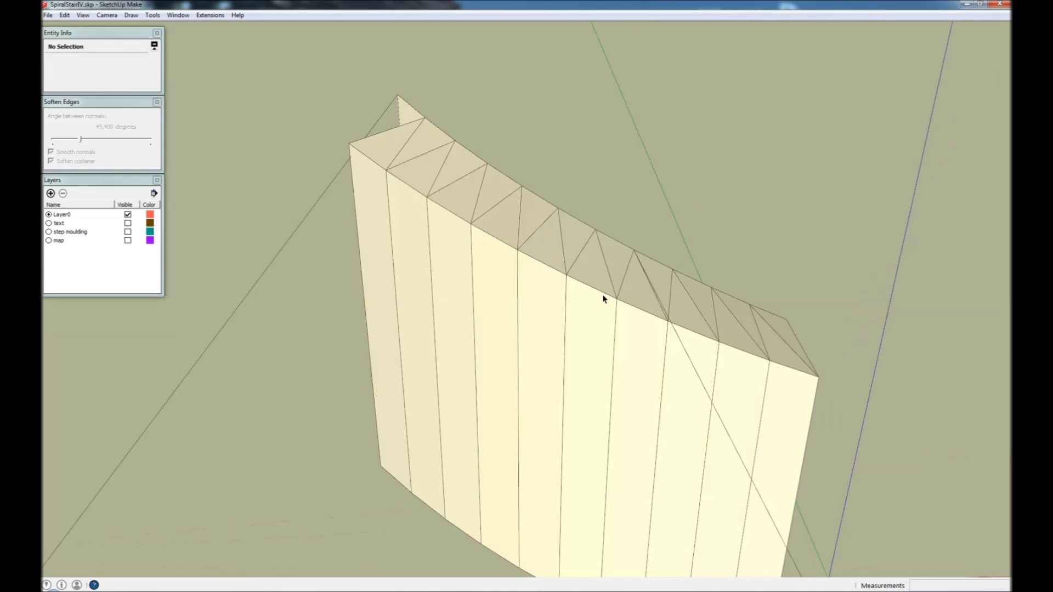
scroll(603, 302, down, 3)
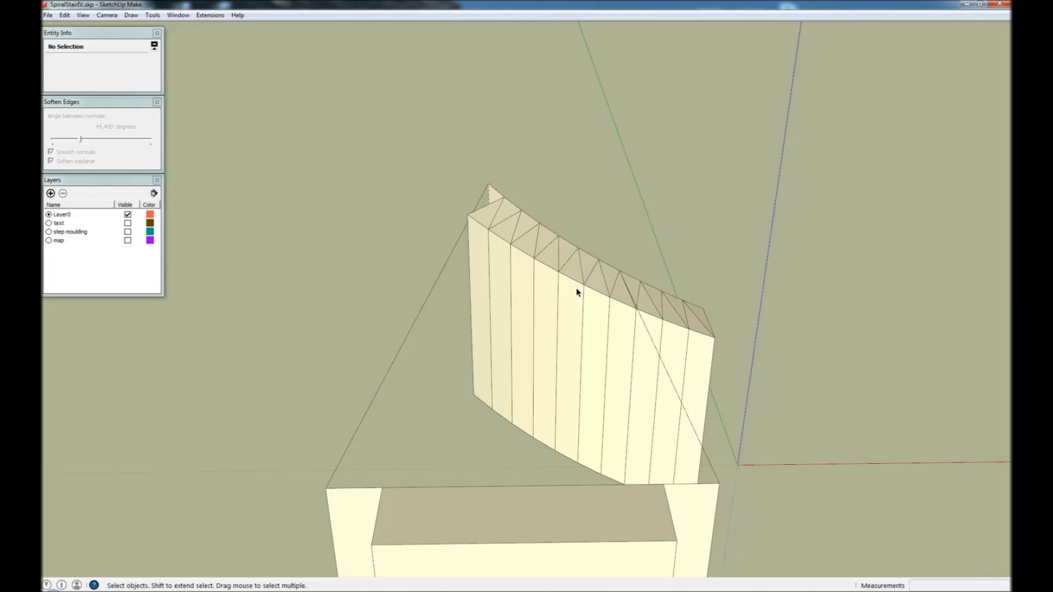
click(603, 359)
key(Delete)
click(560, 345)
key(Delete)
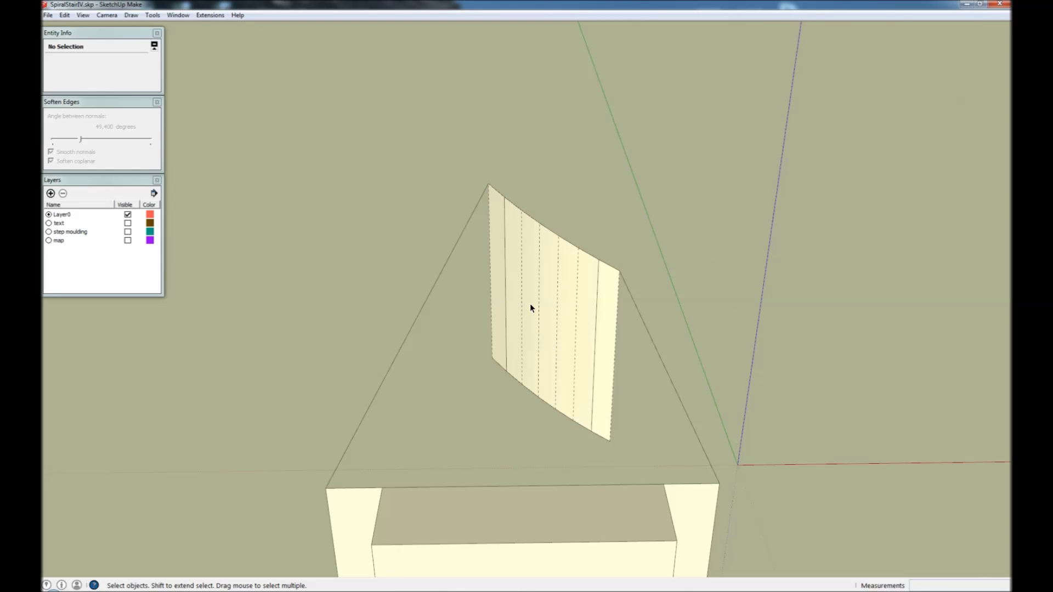
middle_drag(511, 306, 563, 349)
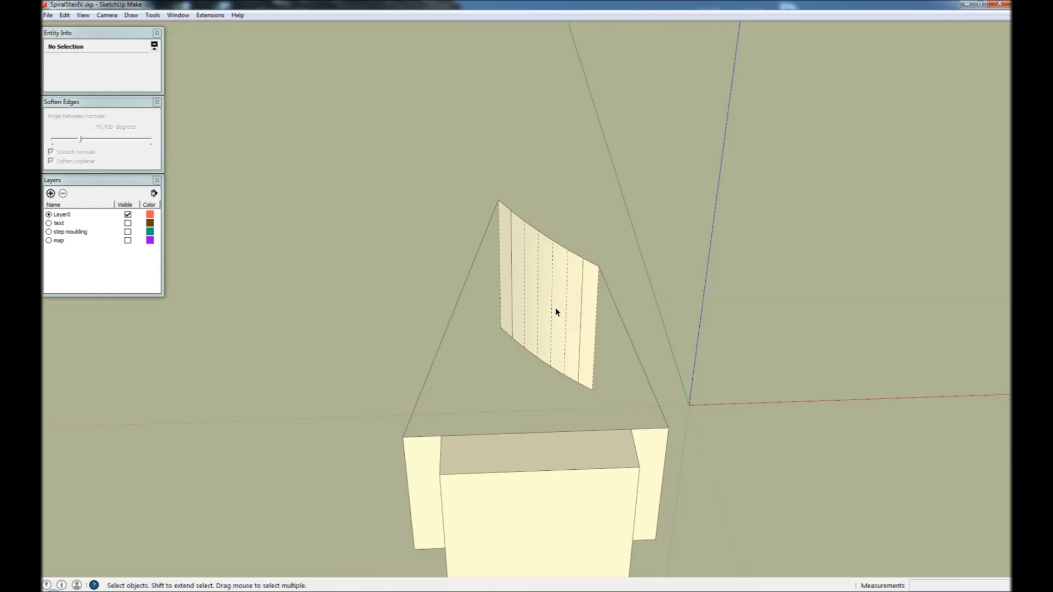
scroll(531, 280, down, 3)
key(ctrl+a)
Step: Delete the leftover groups, then select the ornate baluster and curved grid panel to inspect them
key(Delete)
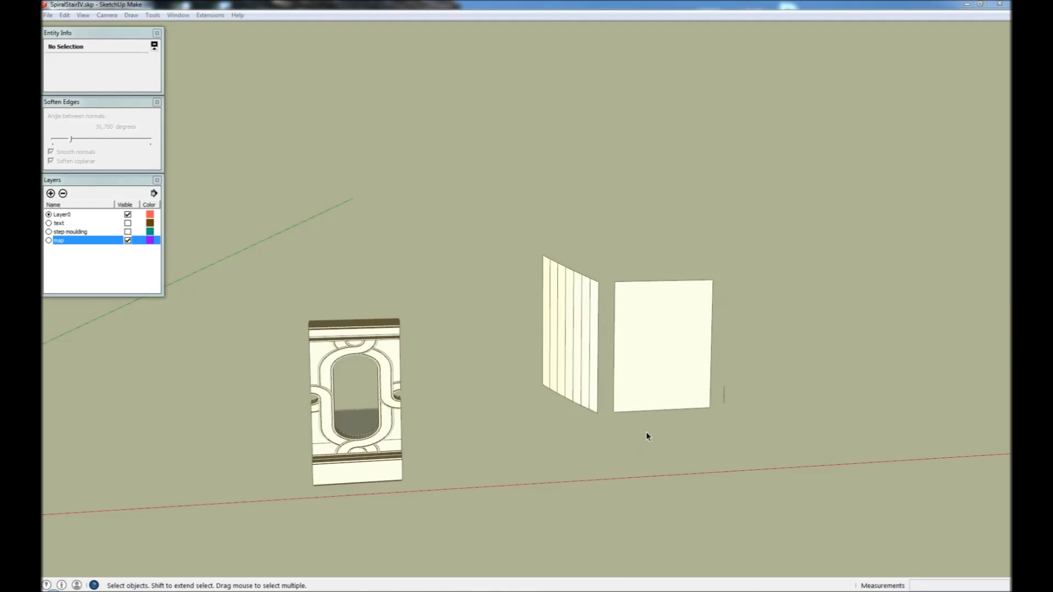
middle_drag(758, 373, 370, 415)
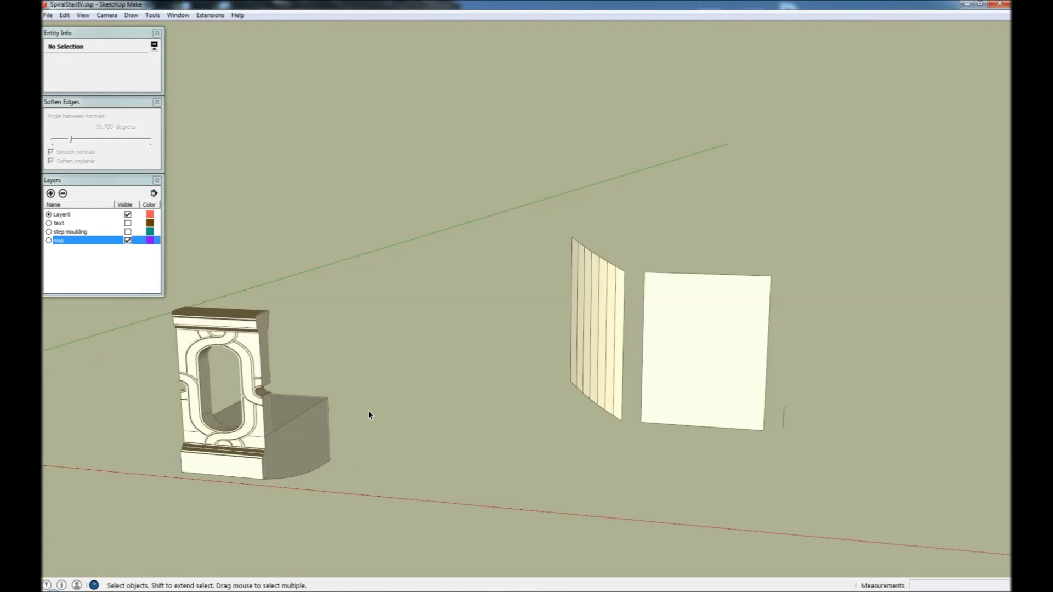
click(322, 429)
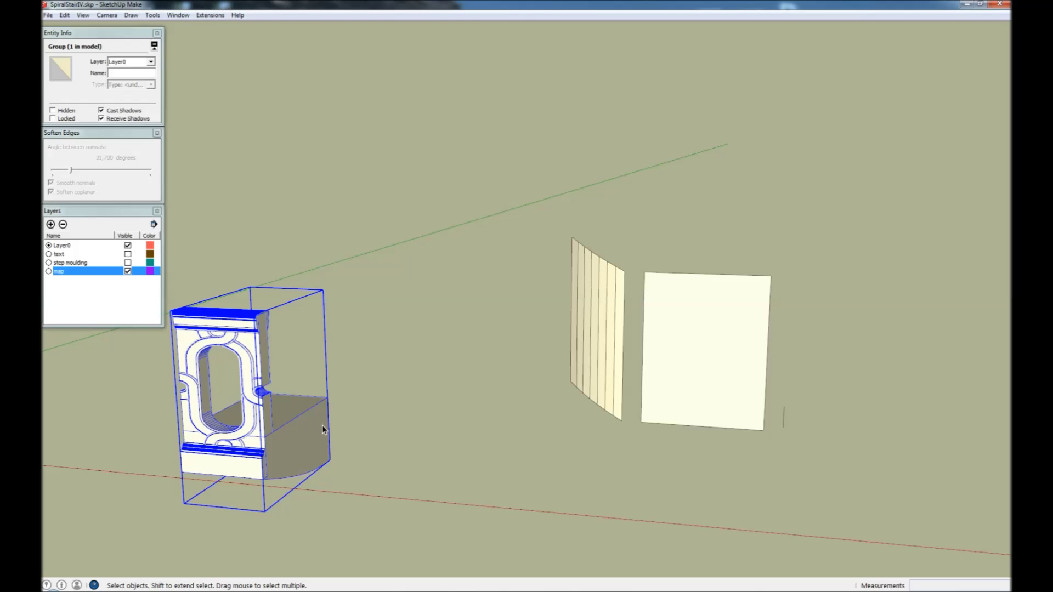
click(604, 337)
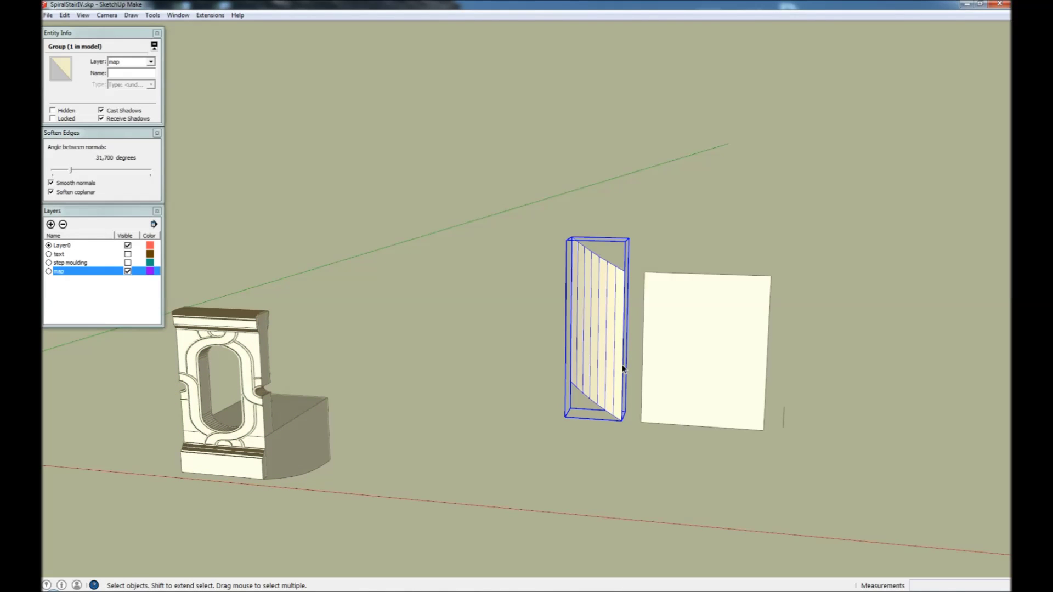
click(280, 441)
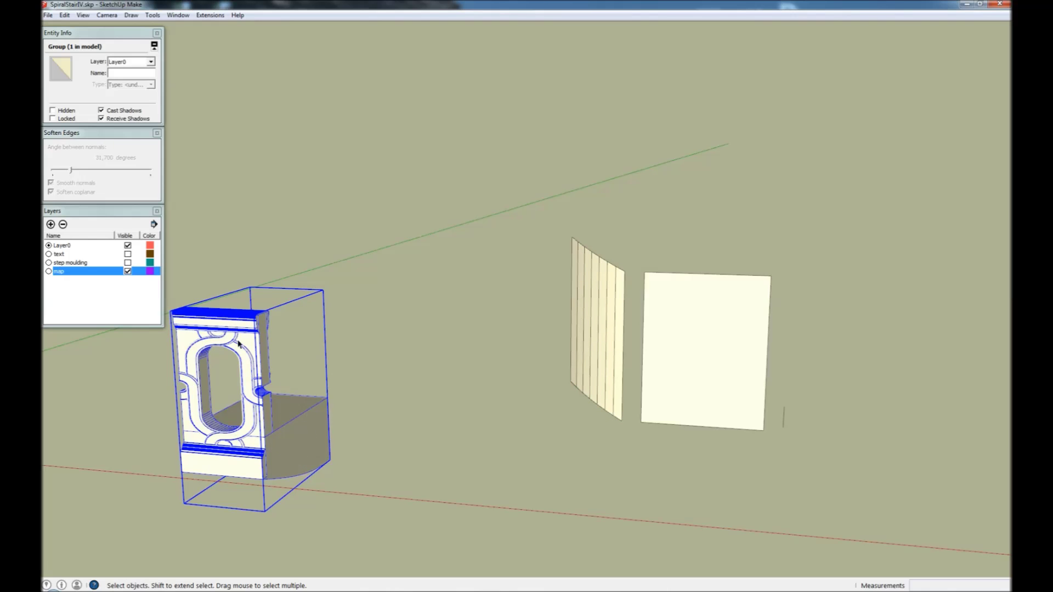
Step: Check the curved panel group's vertical edge, then select the baluster and the flat panel
click(613, 352)
double_click(615, 352)
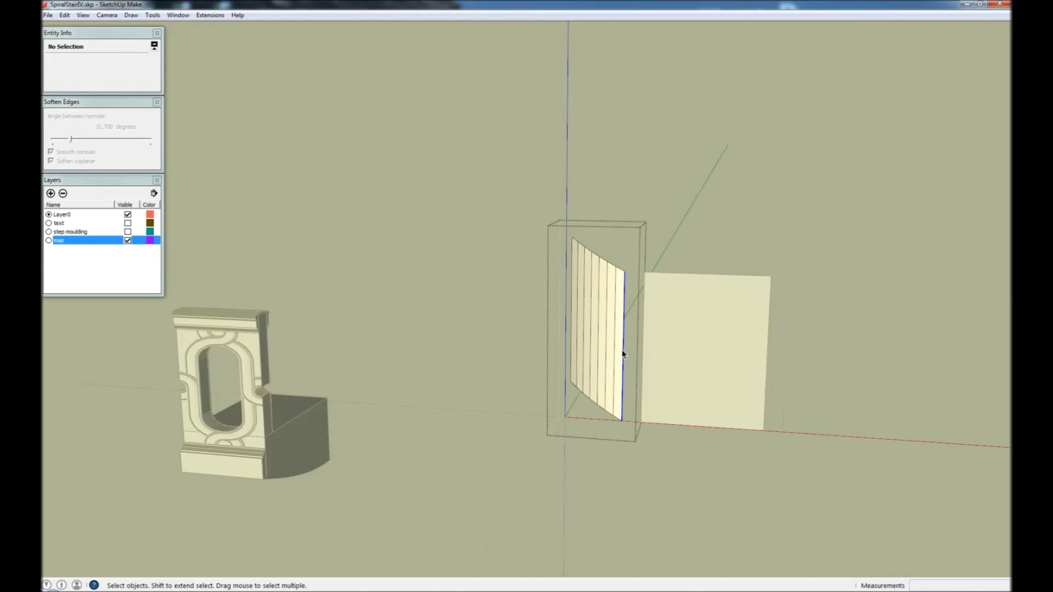
click(623, 355)
click(456, 378)
click(292, 434)
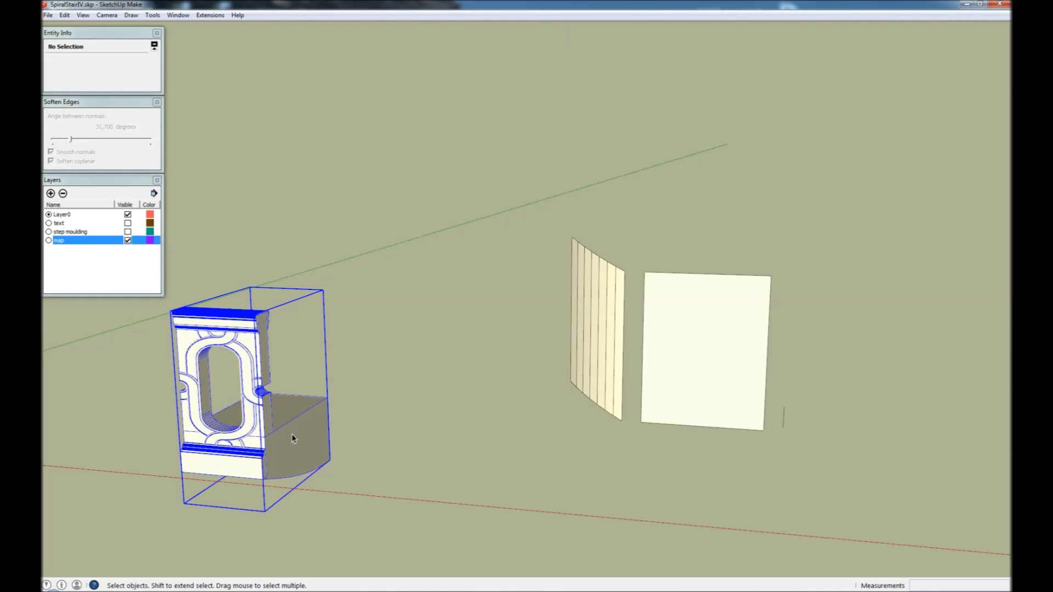
click(496, 395)
click(686, 380)
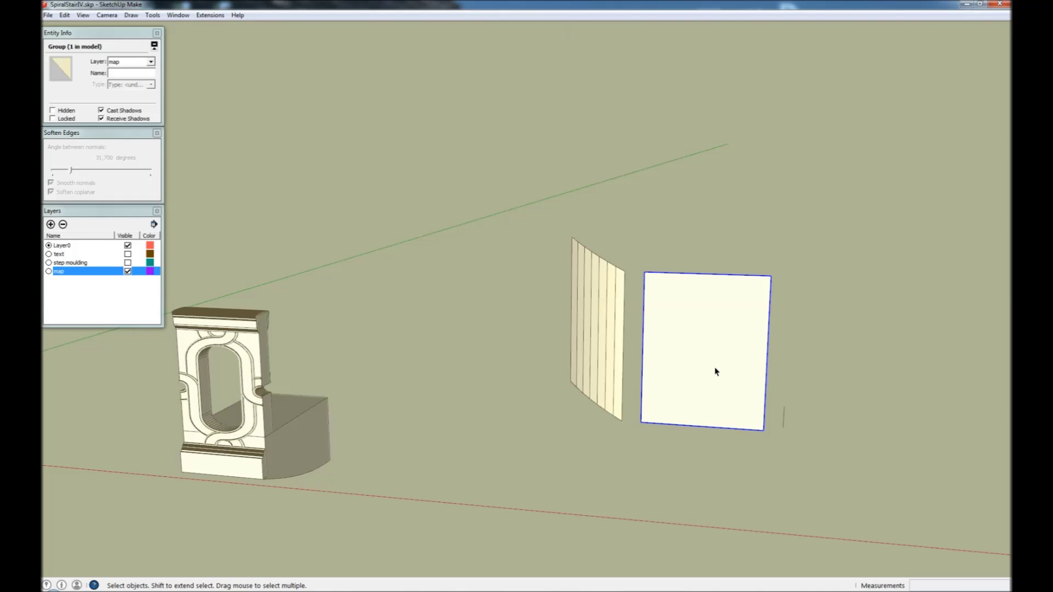
key(m)
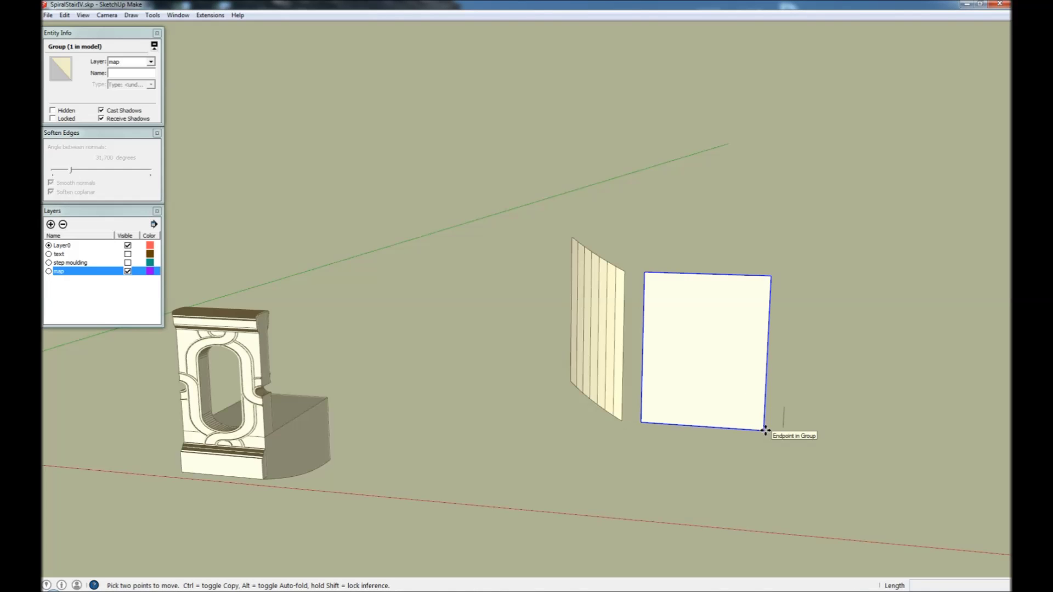
Step: Move the flat panel by its corner onto the baluster's corner, then down behind it
click(766, 431)
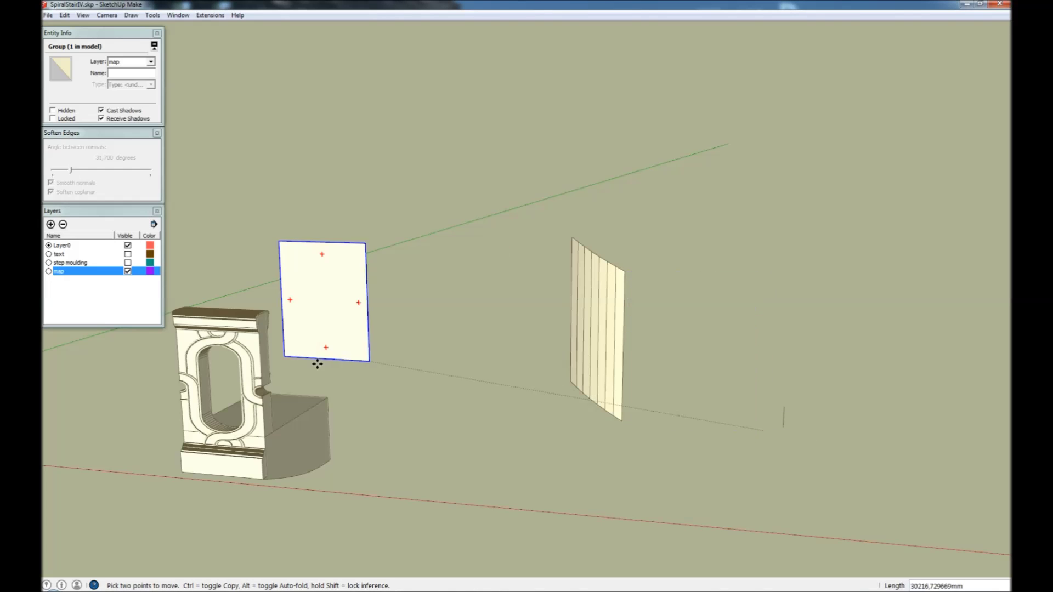
click(326, 396)
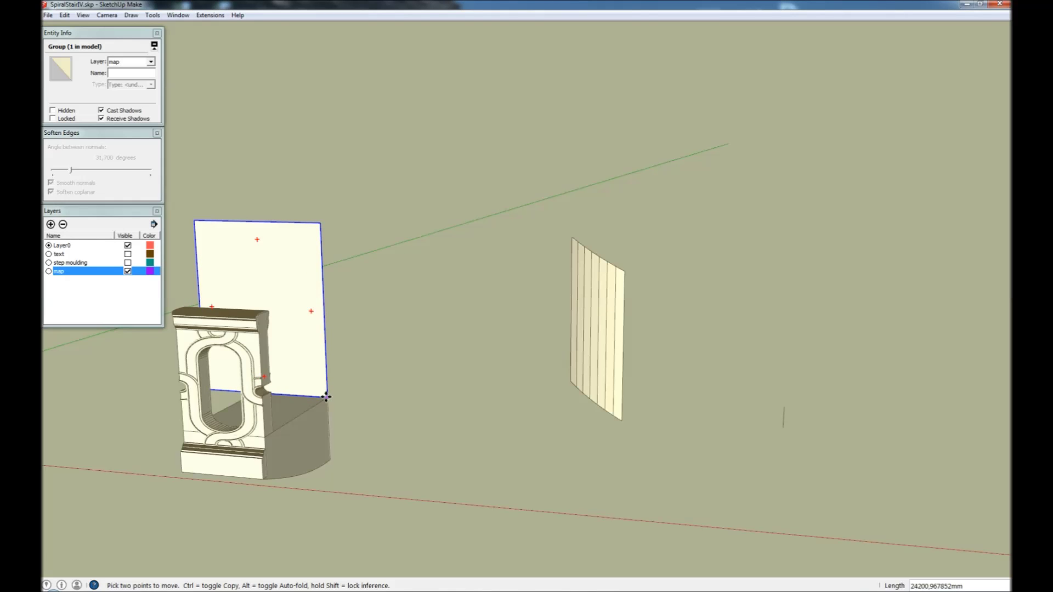
click(326, 396)
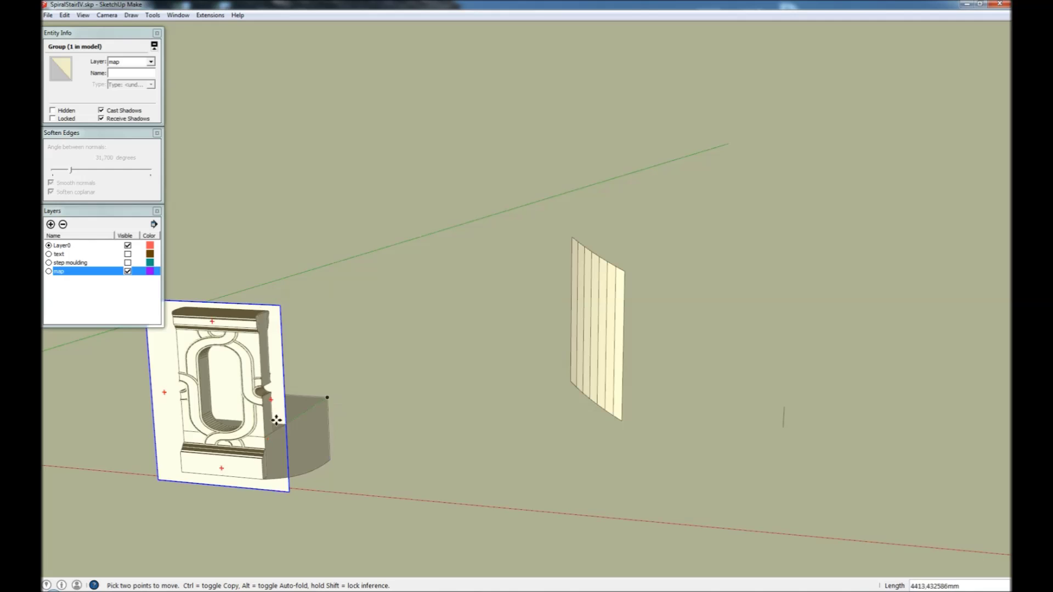
click(259, 435)
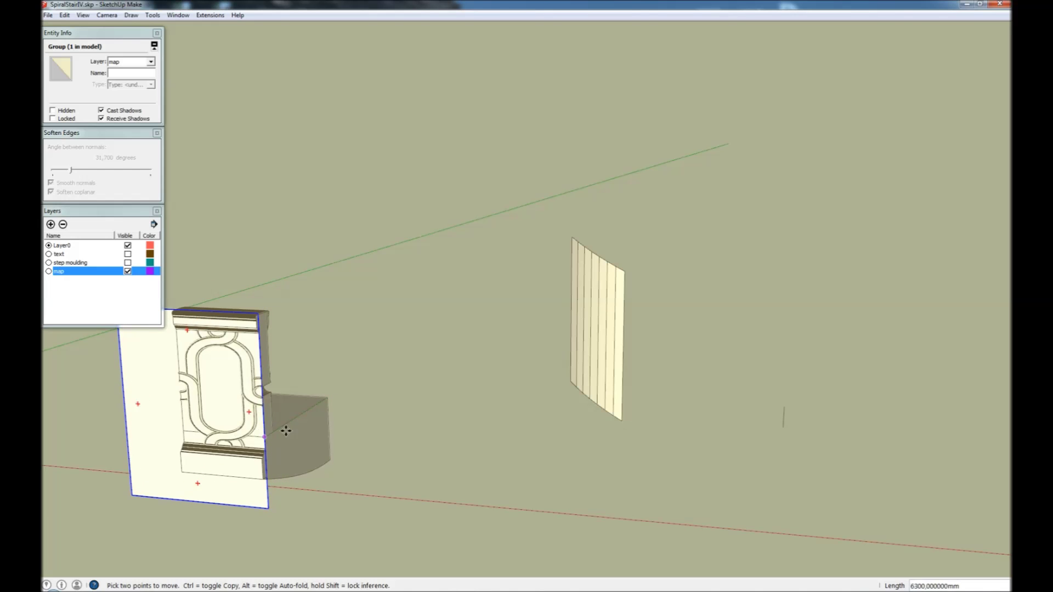
key(space)
Step: Delete the baluster group from the model
click(308, 438)
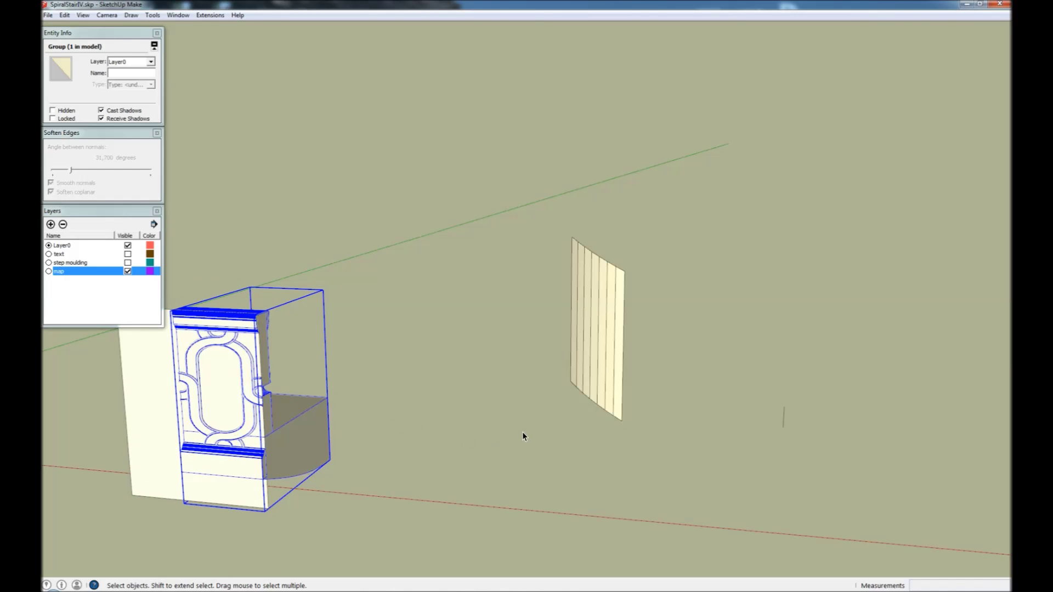
key(Delete)
scroll(555, 429, down, 3)
middle_drag(509, 392, 583, 448)
Step: Draw two lines joining the flat panel's corners to the curved panel and group them
key(l)
click(332, 392)
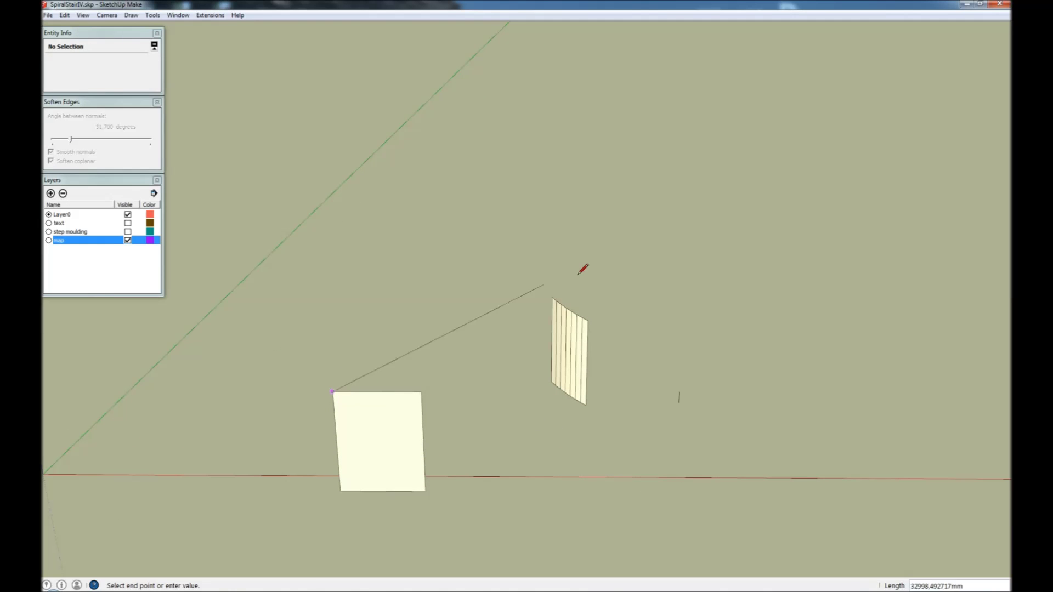
click(553, 296)
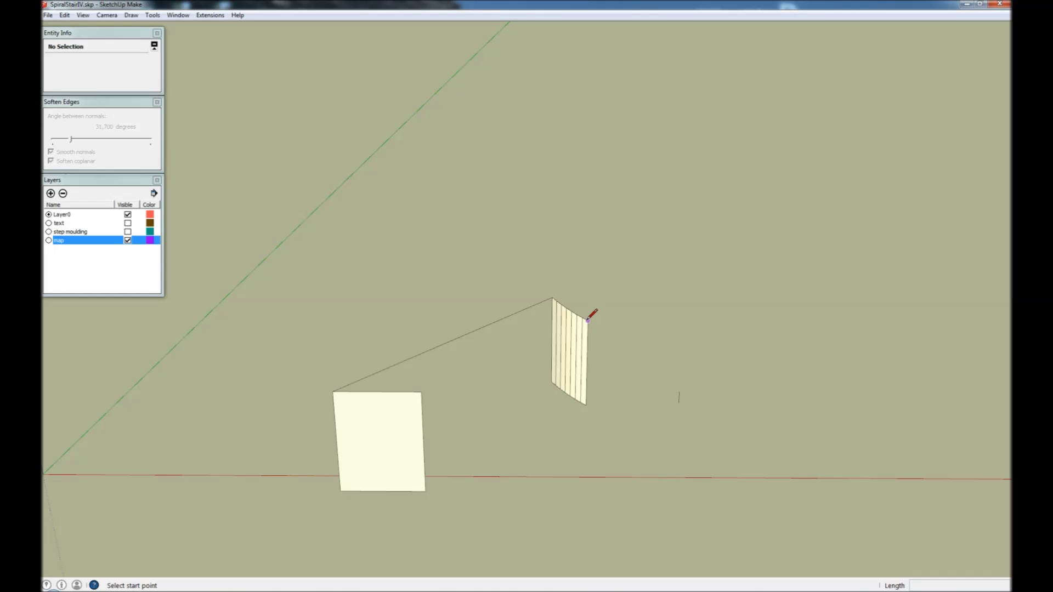
click(587, 321)
click(422, 392)
key(space)
drag(463, 335, 446, 315)
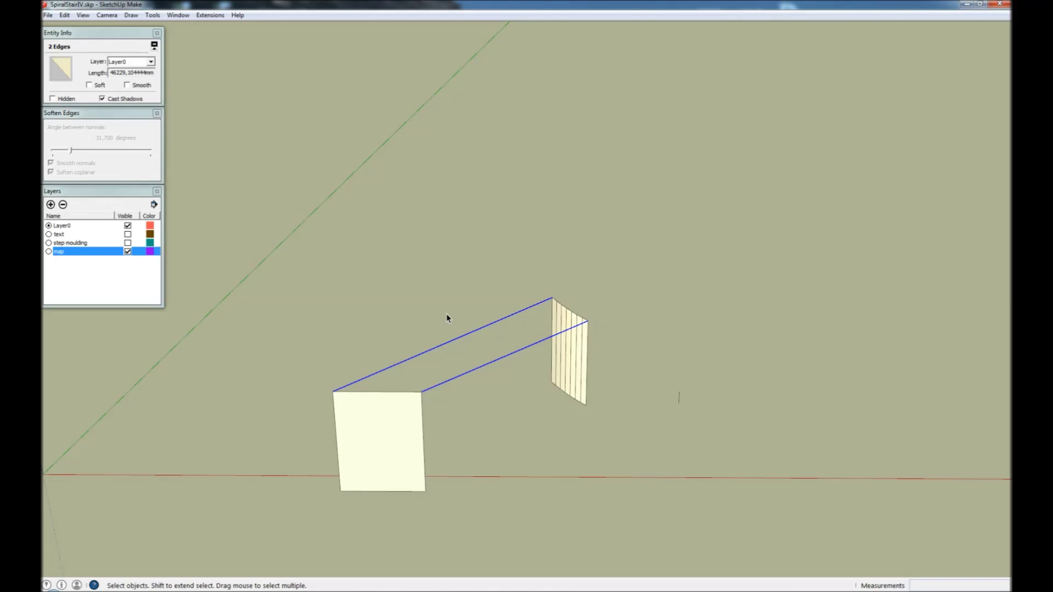
key(ctrl+g)
Step: Group all three groups together and apply Flowify's Impose Grid to the flat panel
drag(596, 469, 329, 268)
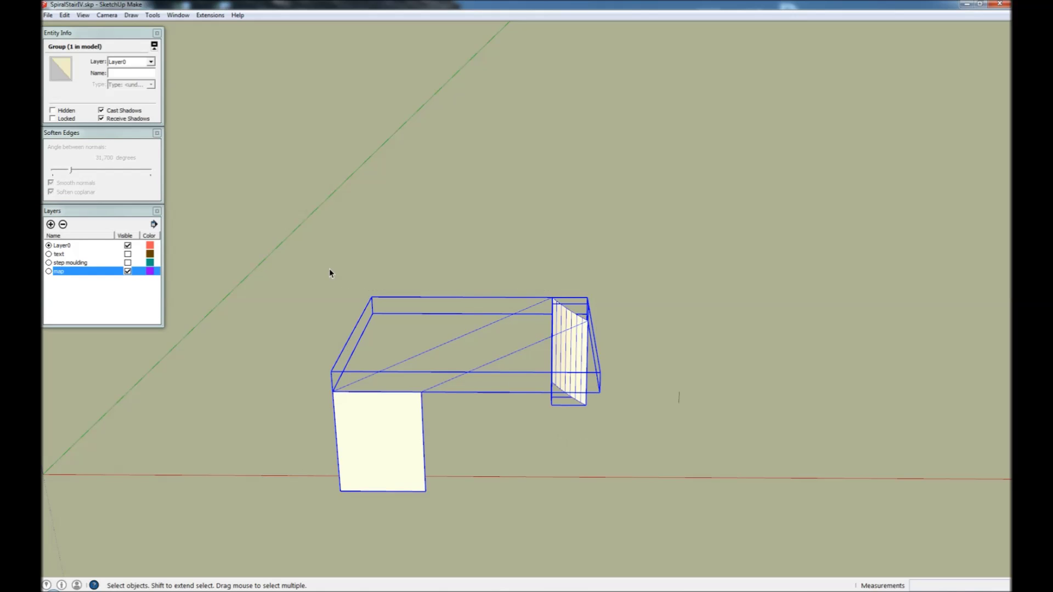
key(ctrl+g)
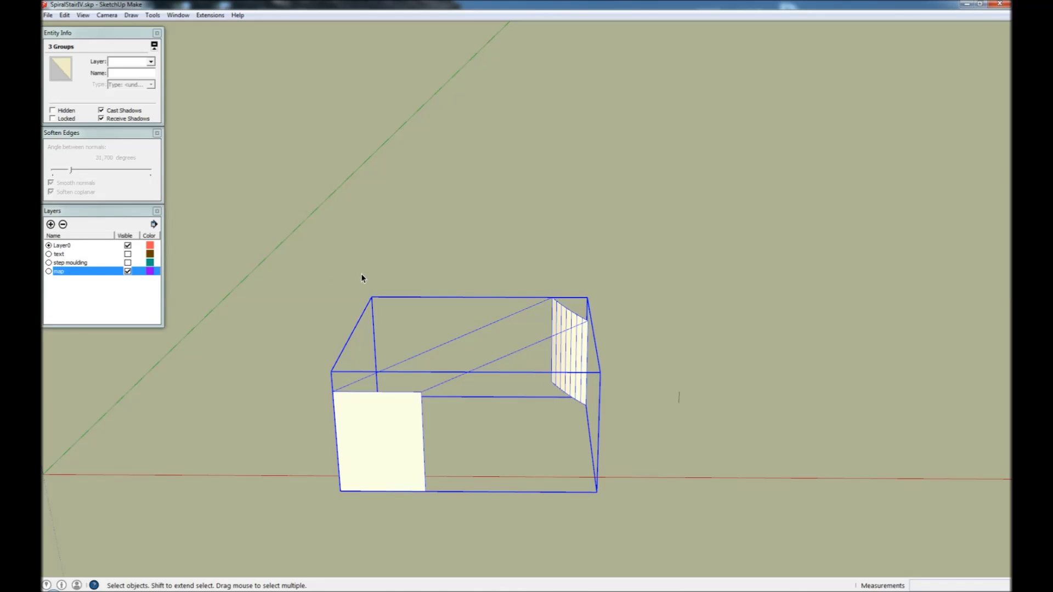
click(217, 17)
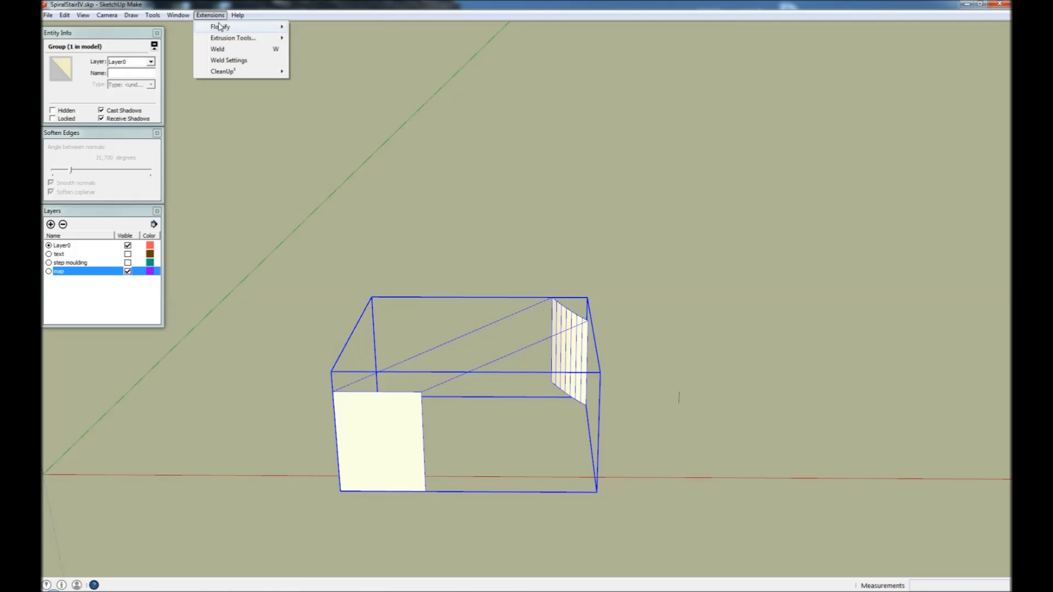
mouse_move(221, 27)
click(336, 58)
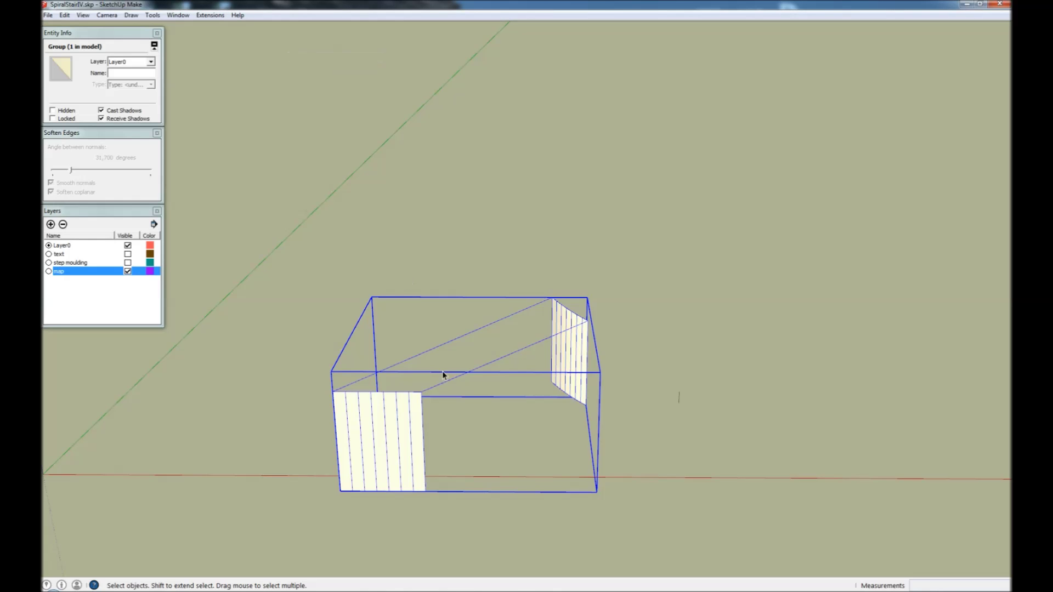
Step: Move the ornament group up against the flat panel
click(469, 443)
middle_drag(469, 455, 318, 468)
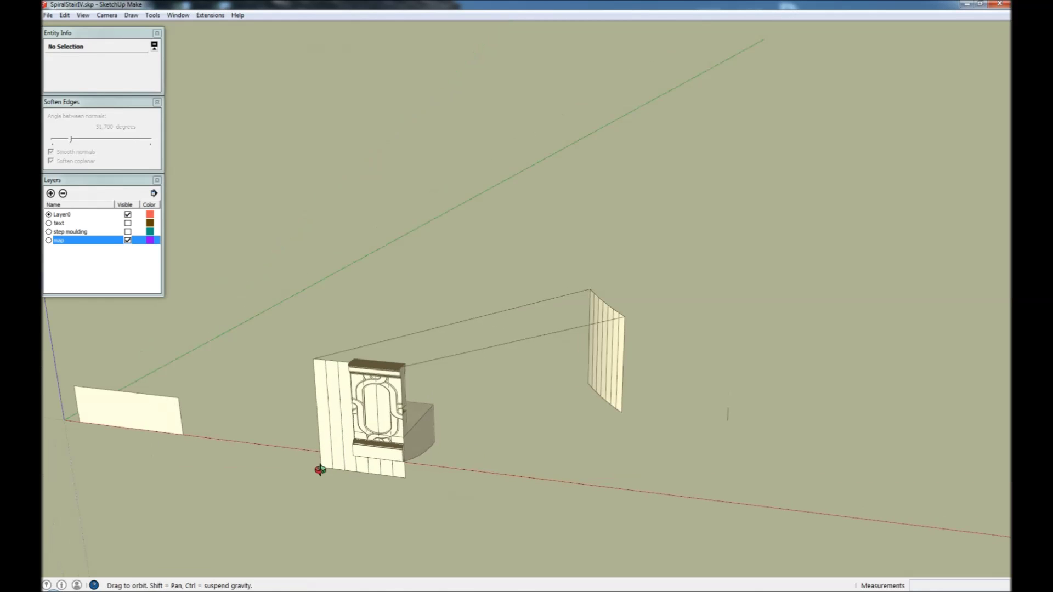
click(71, 382)
click(305, 449)
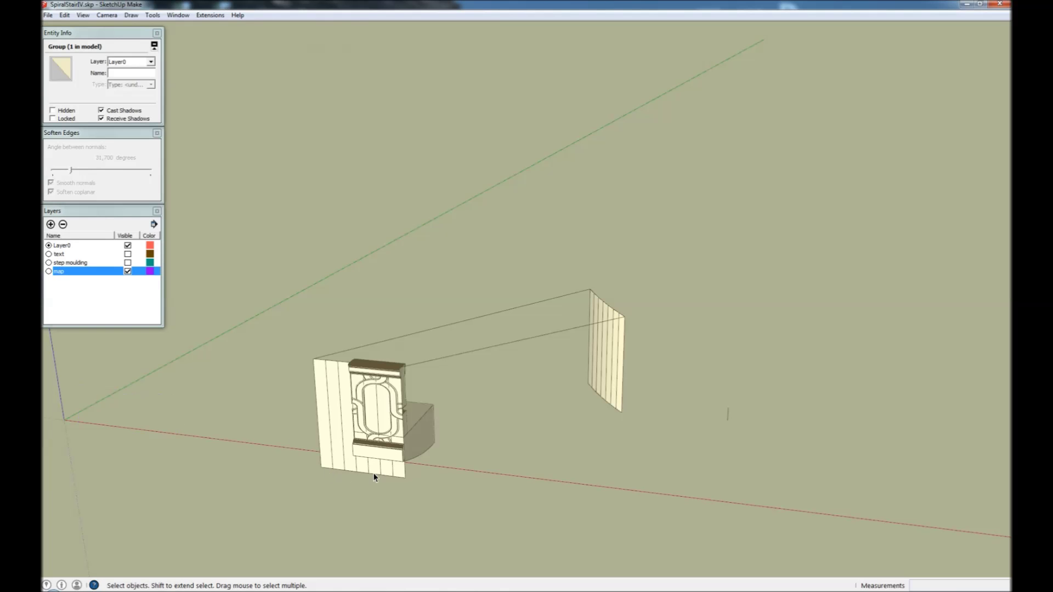
scroll(373, 463, up, 5)
click(410, 439)
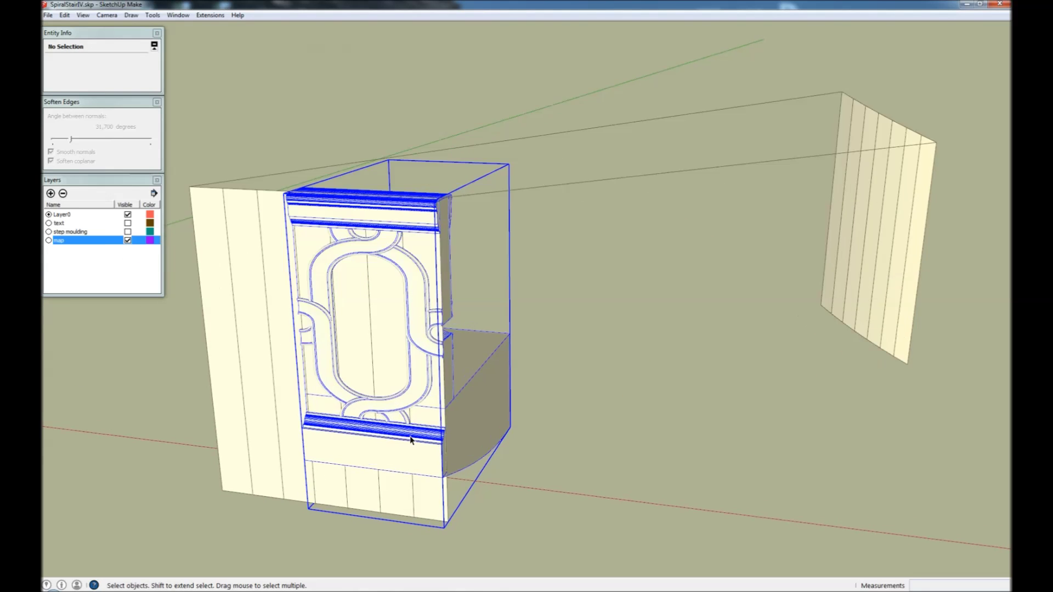
scroll(412, 444, up, 3)
key(m)
click(458, 396)
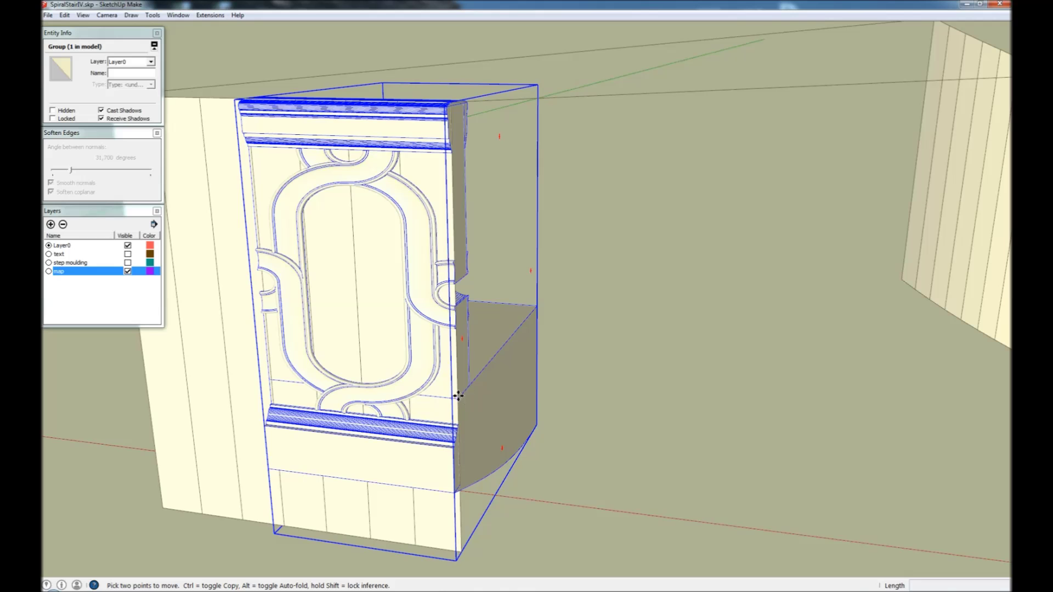
click(408, 395)
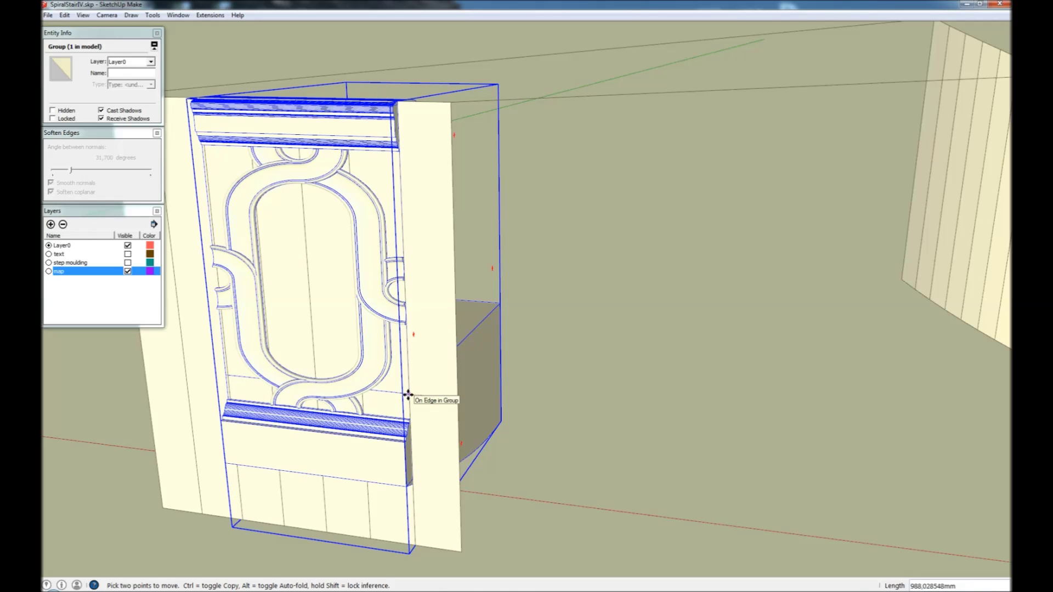
key(space)
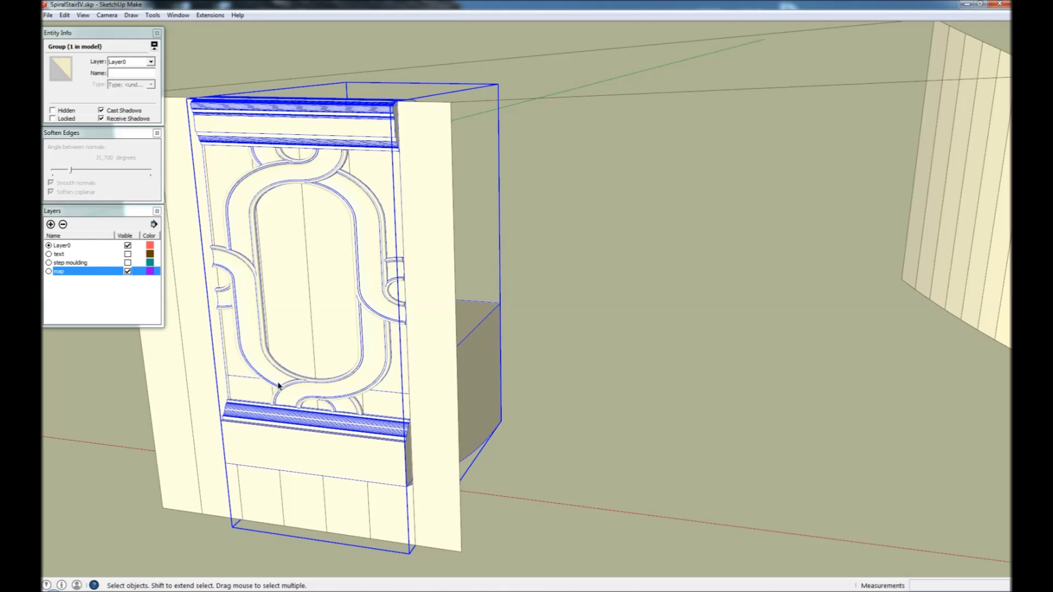
Step: Mirror the ornament by scaling it -1 along the red axis
middle_drag(274, 432, 690, 384)
scroll(456, 398, down, 5)
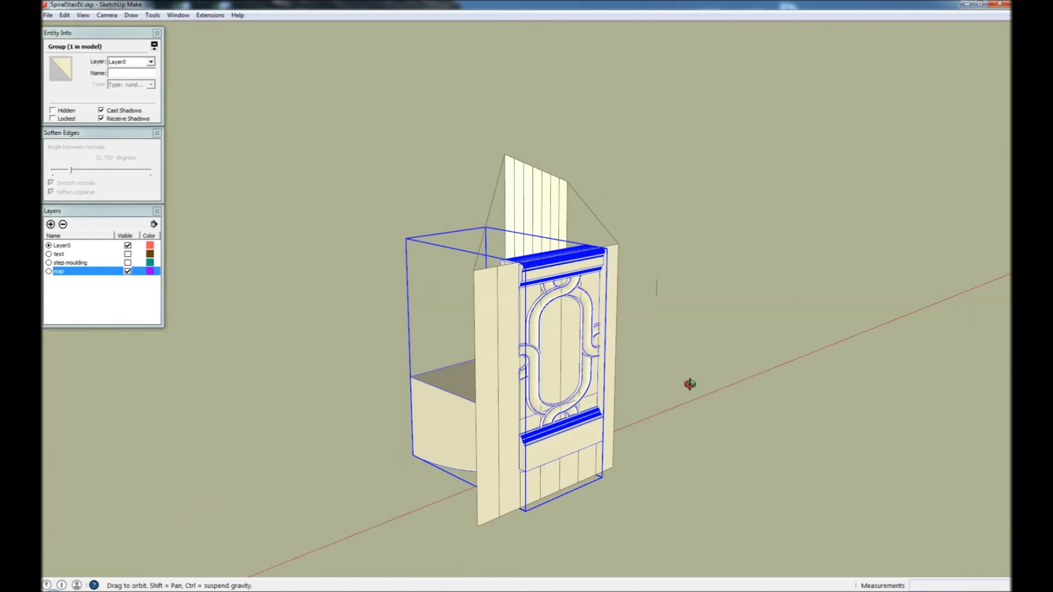
key(s)
drag(499, 370, 571, 344)
drag(557, 292, 546, 279)
key(space)
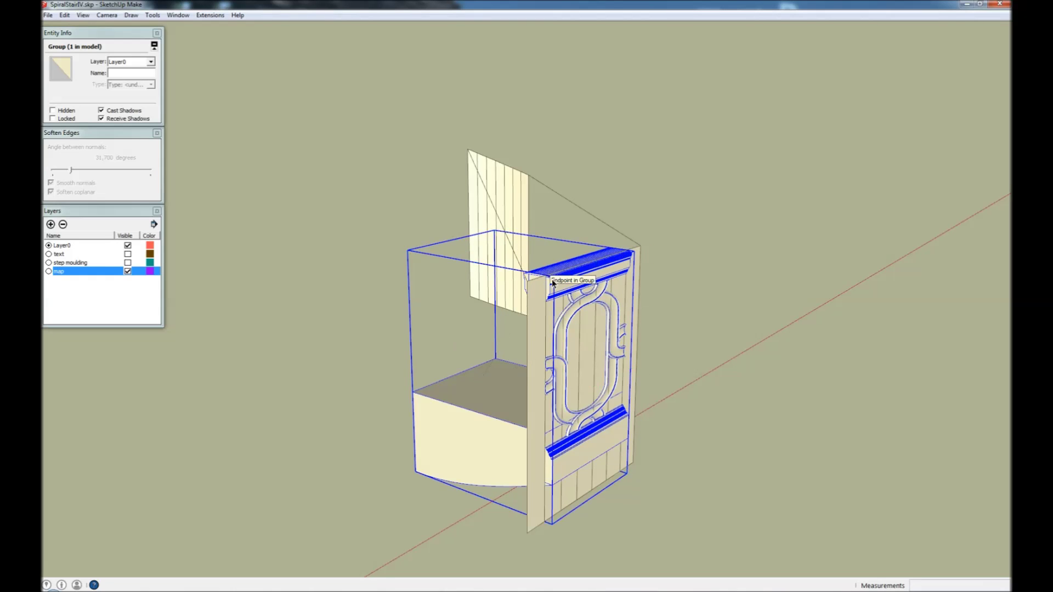
Step: Explode the mirrored ornament group into its individual parts
click(690, 350)
click(478, 425)
key(x)
middle_drag(502, 438, 913, 402)
scroll(913, 401, down, 2)
middle_drag(456, 420, 622, 428)
drag(622, 427, 760, 433)
key(space)
click(759, 433)
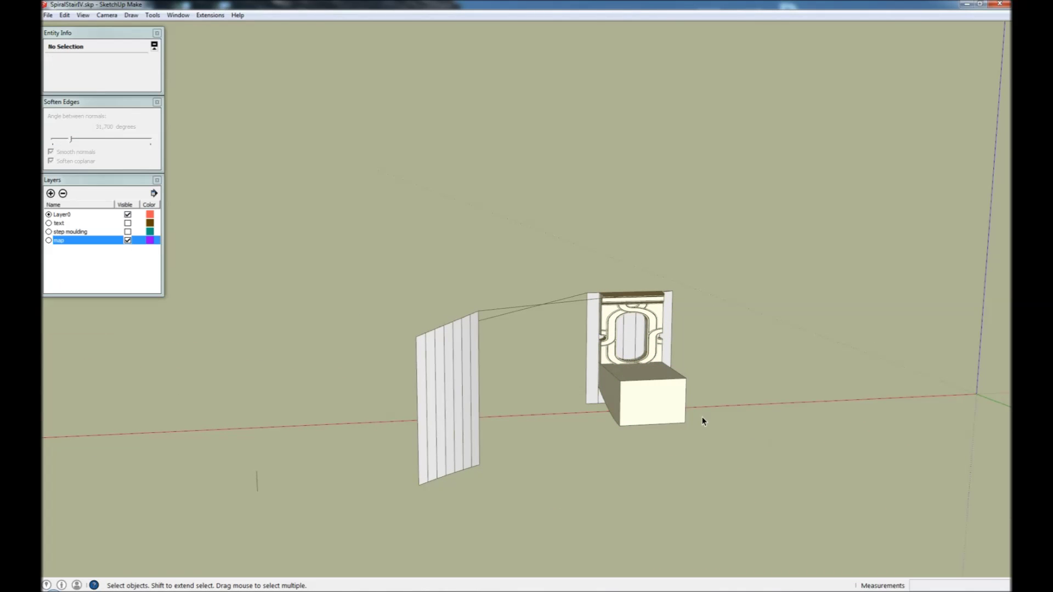
click(646, 399)
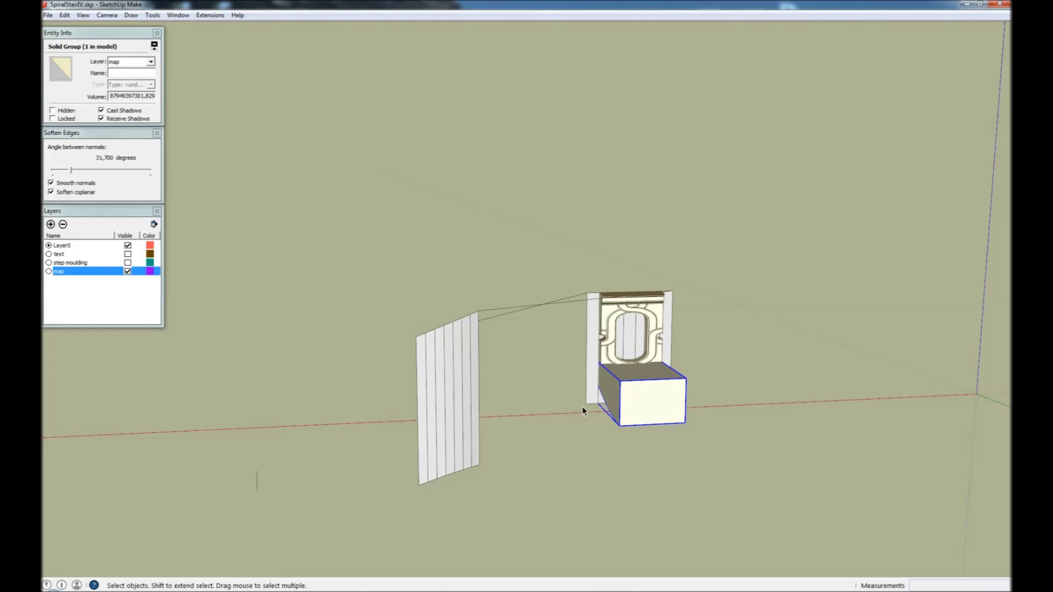
shift+click(434, 420)
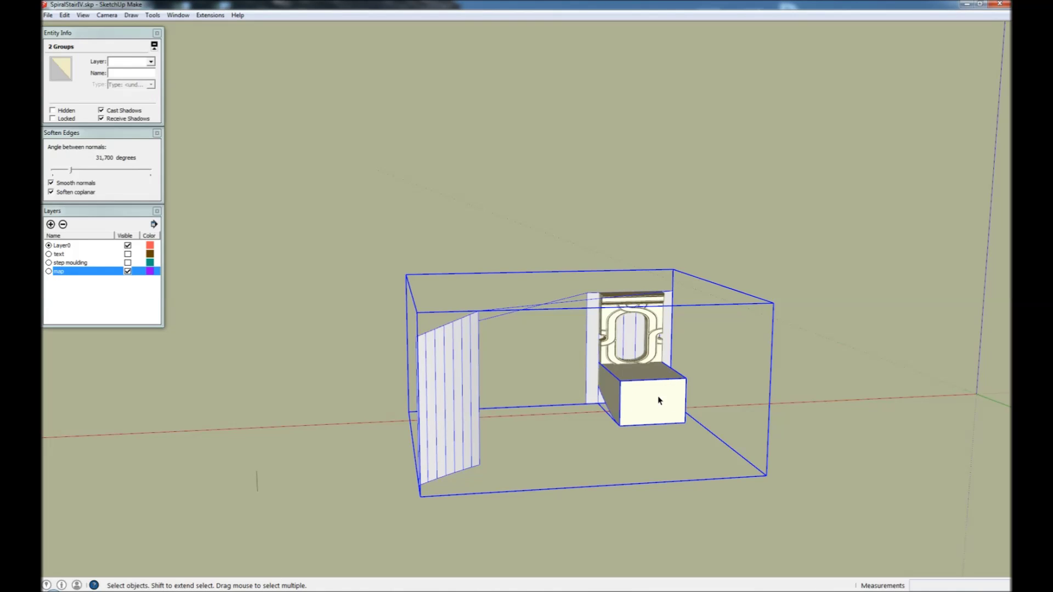
click(220, 15)
mouse_move(229, 28)
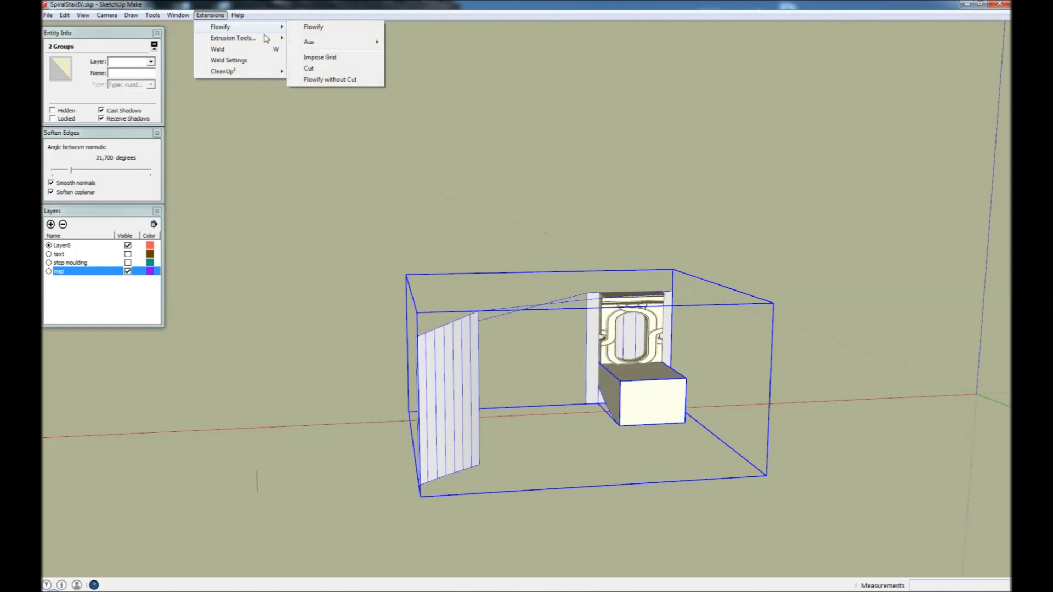
click(311, 27)
middle_drag(423, 432, 581, 417)
scroll(581, 417, up, 4)
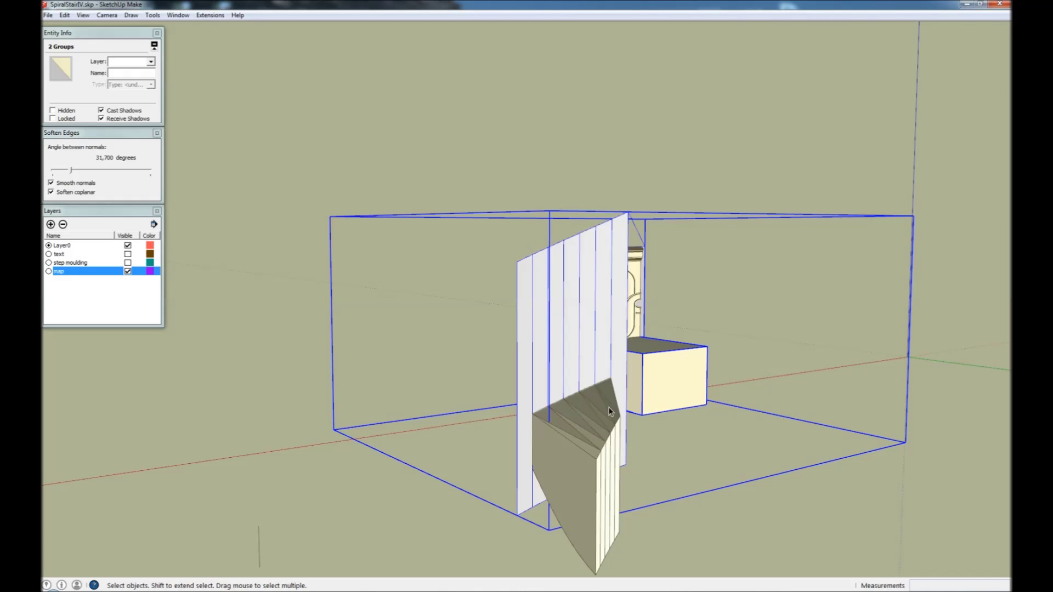
click(601, 447)
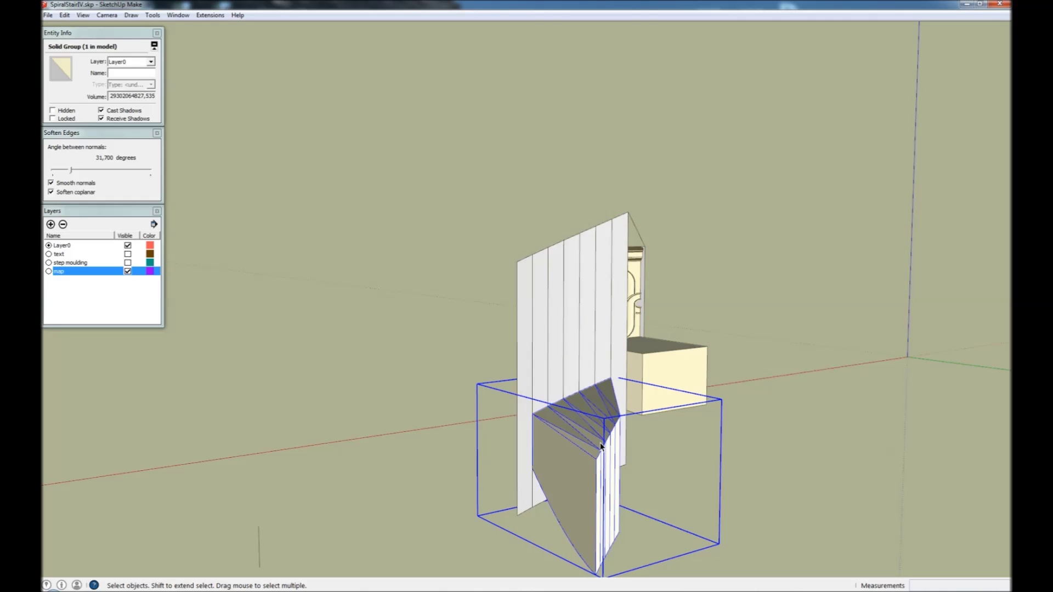
key(Delete)
Step: Move the short vertical reference edge onto the box's corner
middle_drag(583, 475, 510, 468)
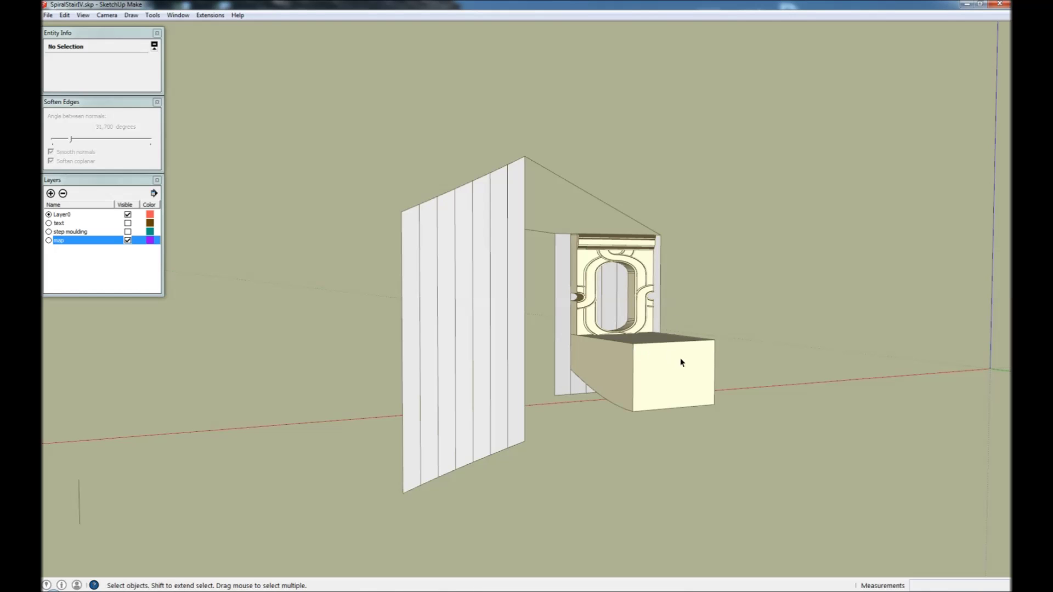
middle_drag(712, 365, 571, 333)
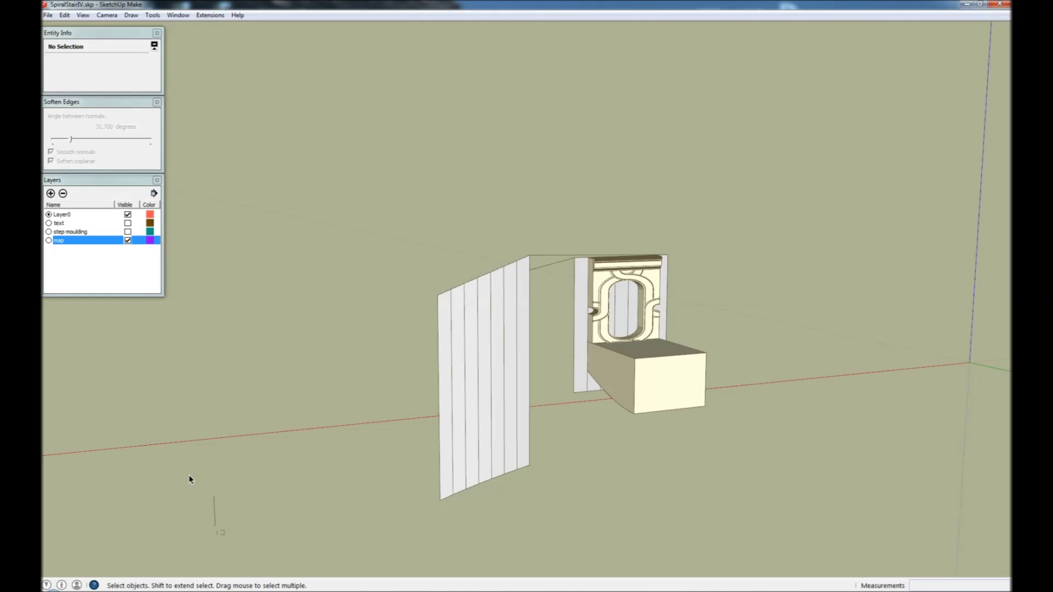
click(215, 493)
key(m)
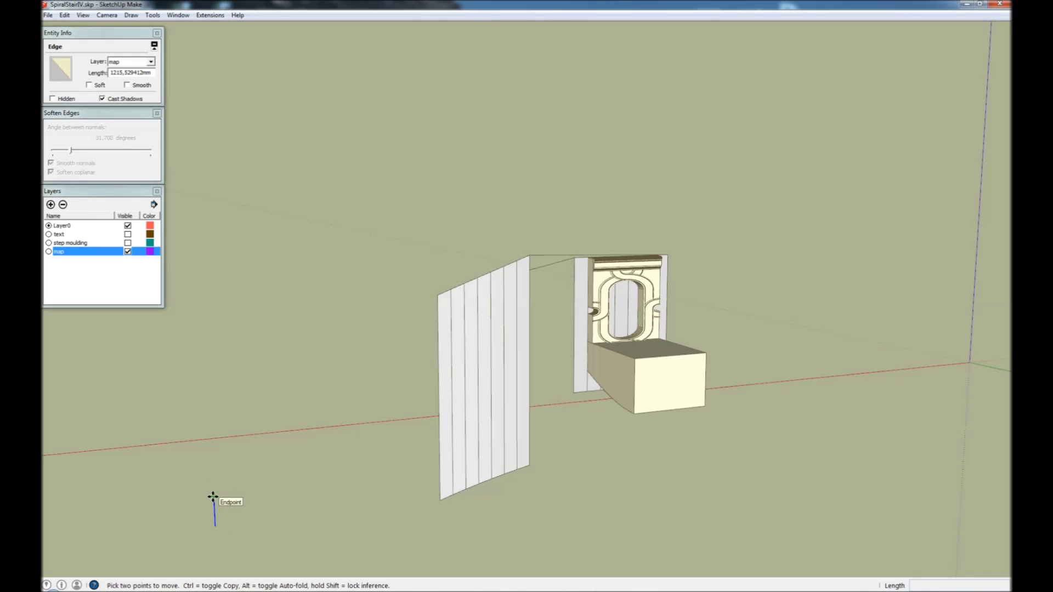
click(212, 497)
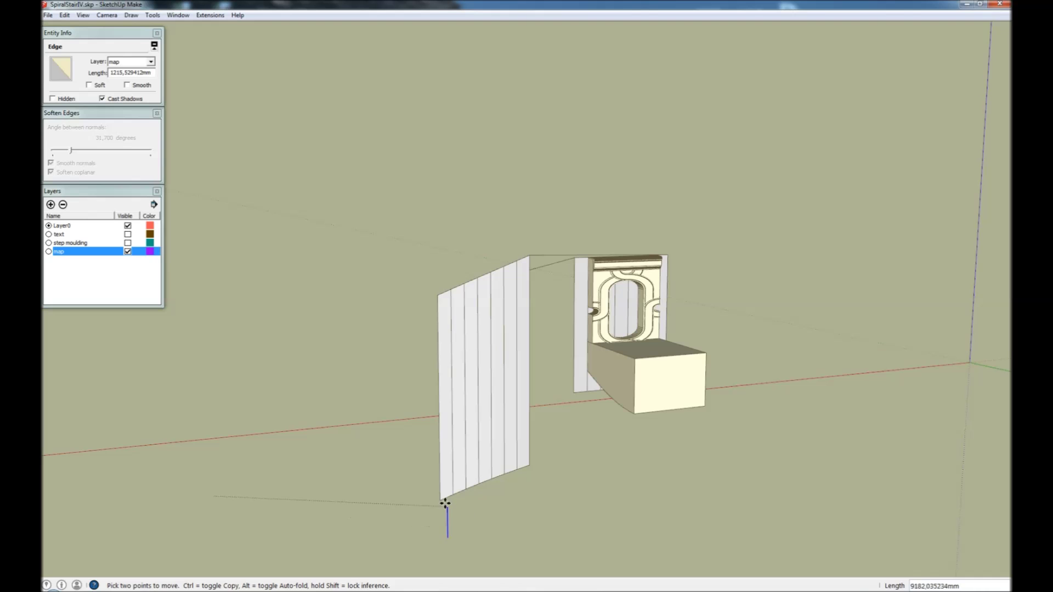
click(708, 356)
Step: Inside the box group, lower the top front edge so the box top slopes
middle_drag(741, 357, 354, 426)
scroll(565, 431, up, 3)
key(space)
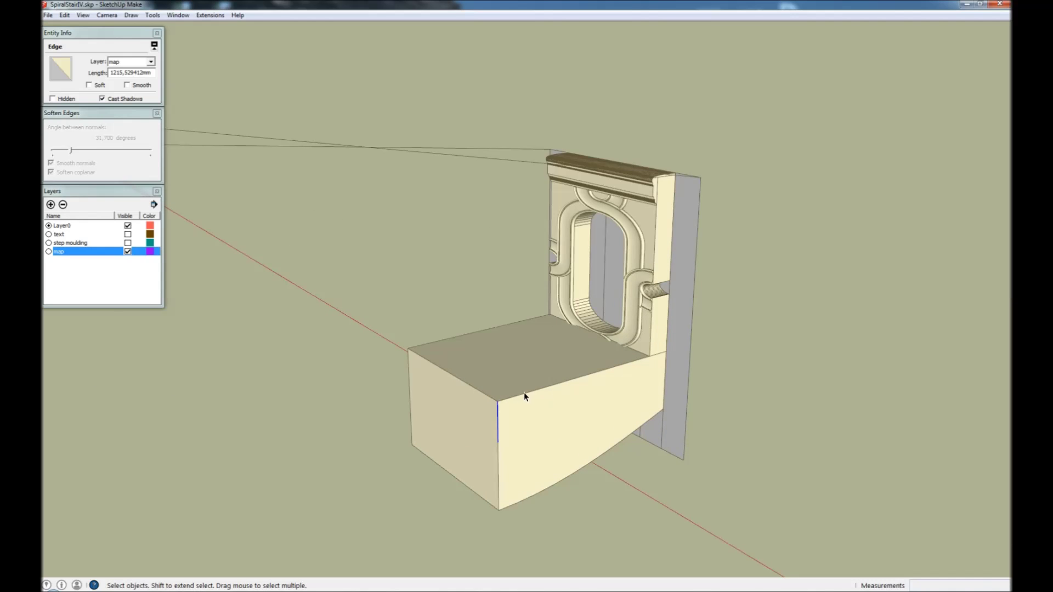
double_click(521, 396)
click(522, 396)
key(m)
click(499, 404)
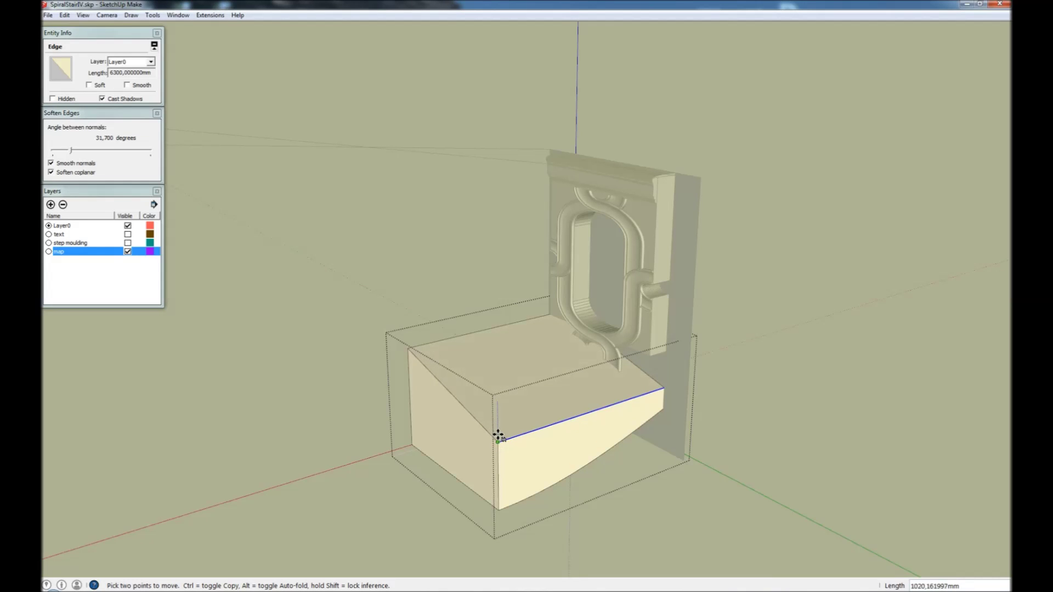
click(496, 440)
key(space)
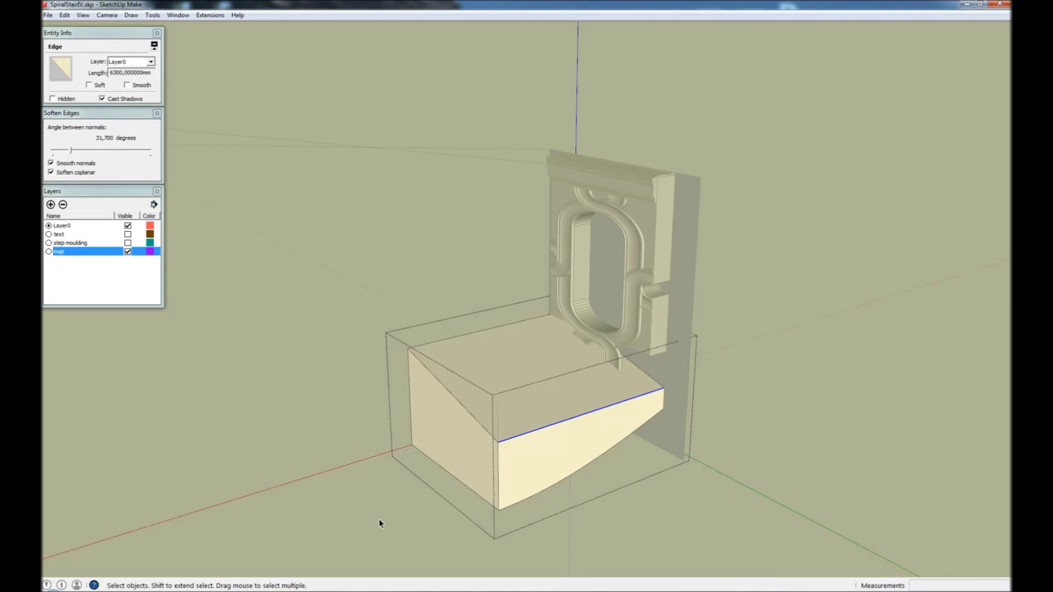
click(380, 520)
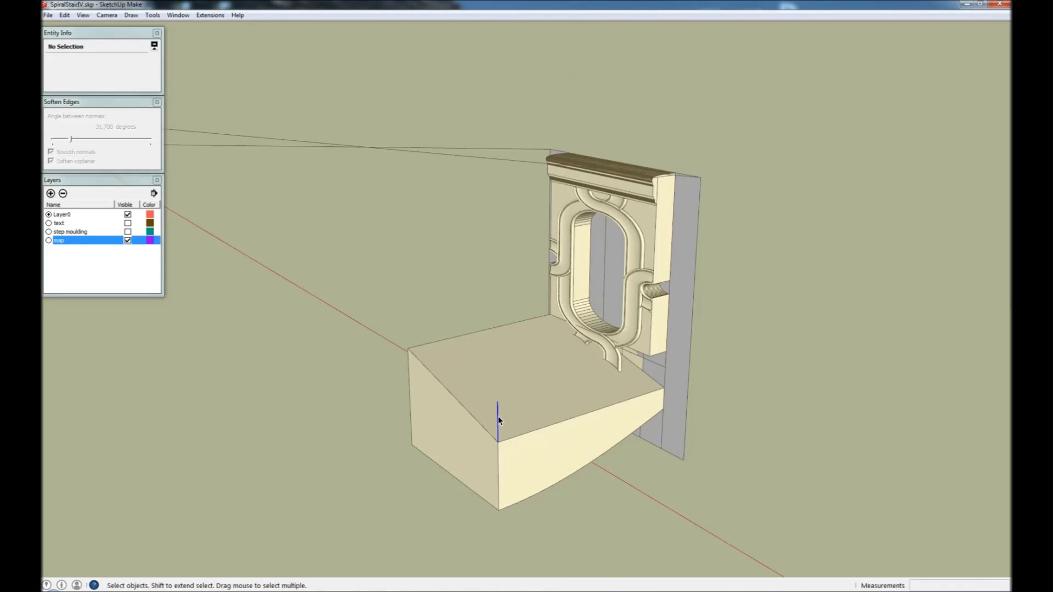
Step: Check the vertical reference edge, then clear the selection and orbit to a front-on view
click(497, 418)
scroll(593, 382, down, 5)
click(362, 397)
middle_drag(362, 398, 585, 387)
shift+click(357, 384)
click(211, 15)
mouse_move(220, 25)
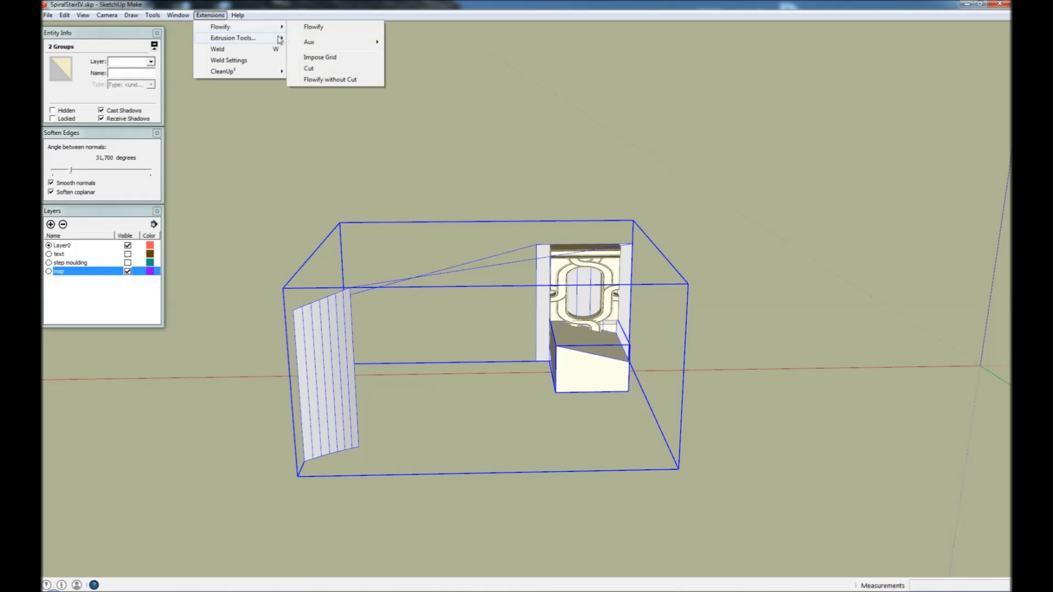
click(299, 25)
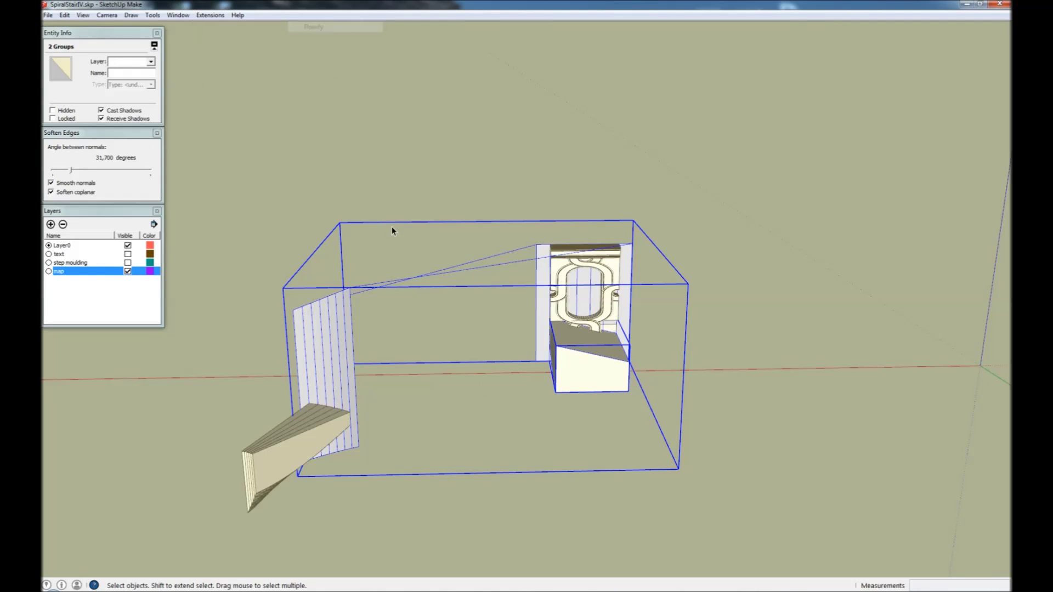
click(316, 450)
middle_drag(301, 437, 429, 426)
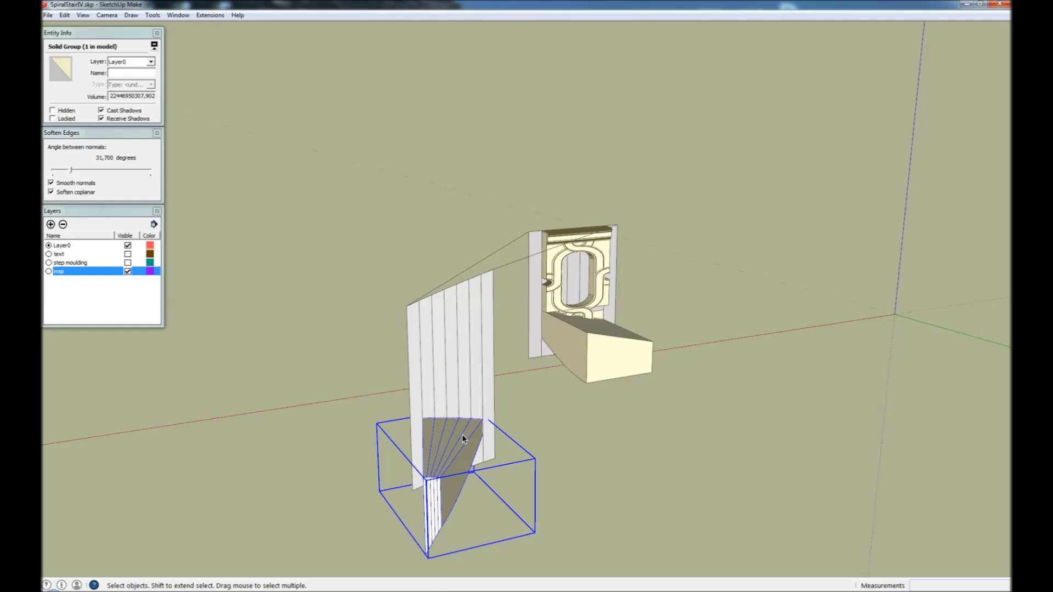
Step: Run CleanUp with the last settings on the flowed step and dismiss both reports
click(212, 16)
mouse_move(232, 73)
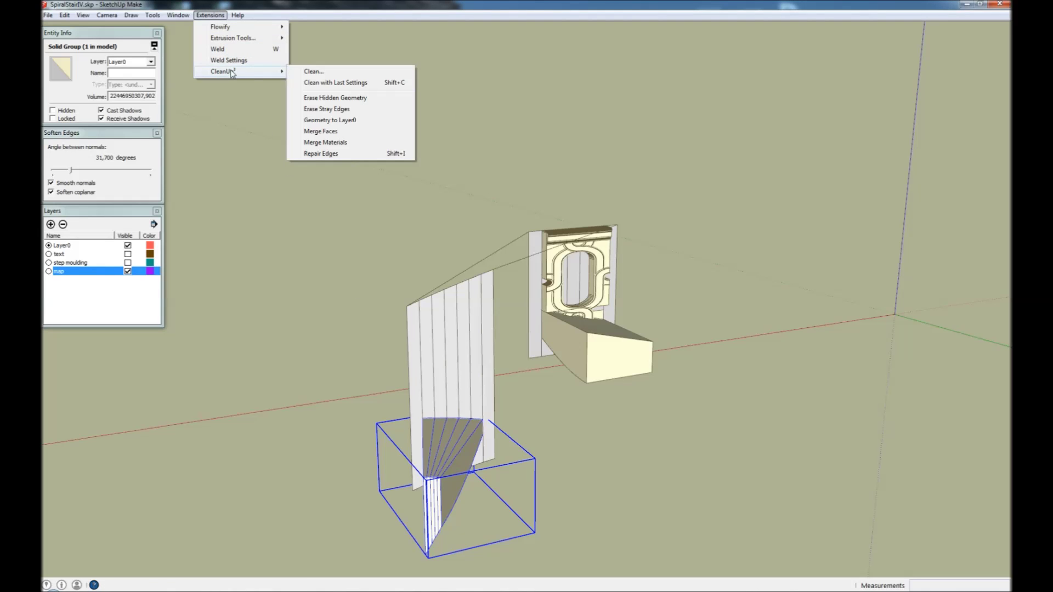
click(307, 83)
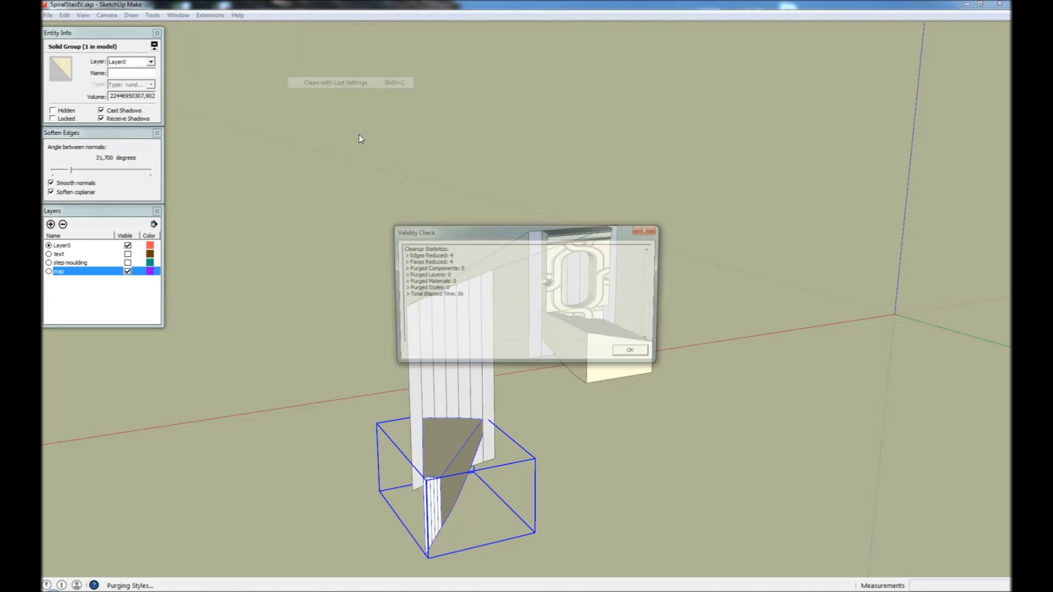
click(635, 354)
click(635, 354)
Step: Orbit beneath the flowed step and open its group to edit the meshed underside
middle_drag(442, 454, 301, 295)
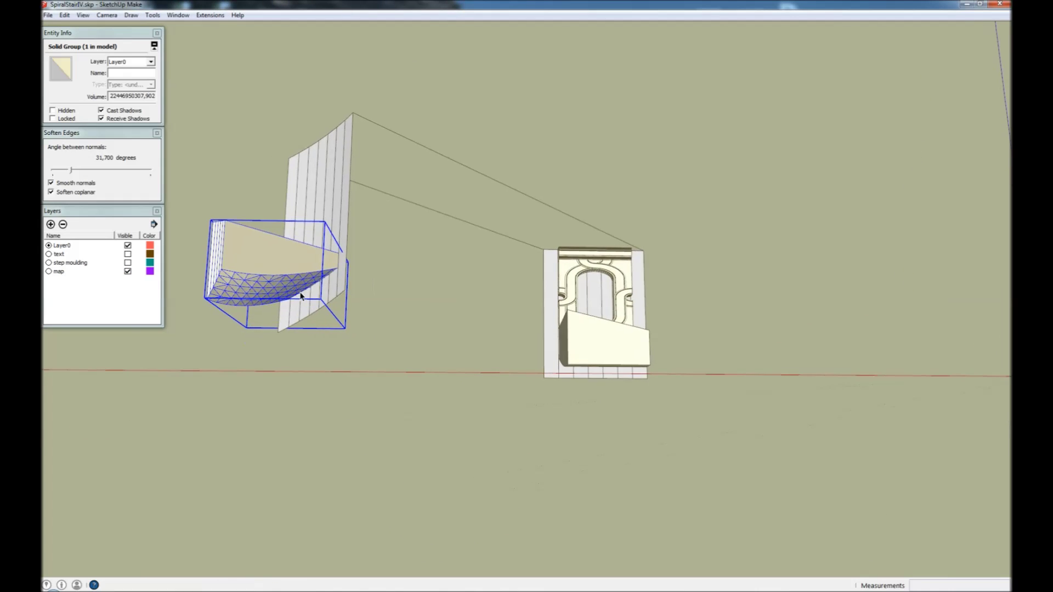
scroll(623, 383, down, 3)
middle_drag(437, 341, 288, 211)
scroll(355, 276, up, 10)
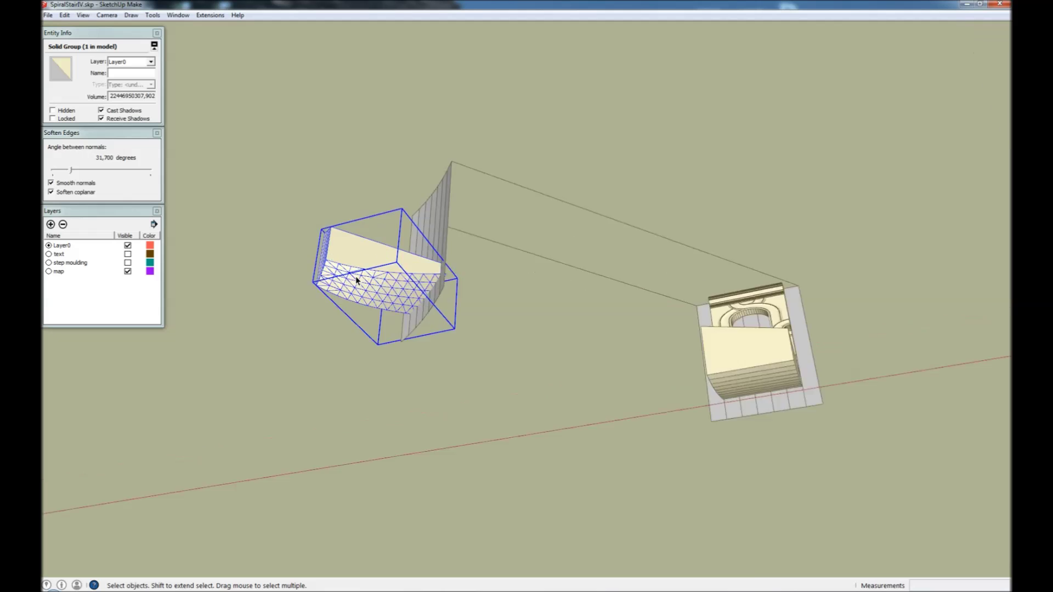
middle_drag(395, 287, 383, 255)
scroll(439, 307, down, 4)
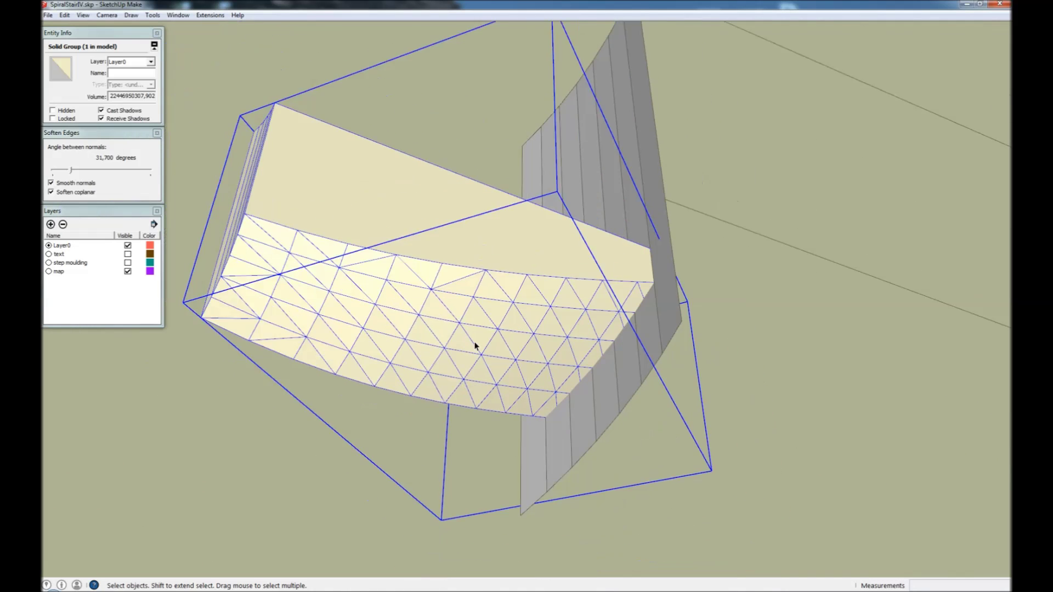
middle_click(442, 296)
scroll(441, 296, up, 1)
double_click(442, 297)
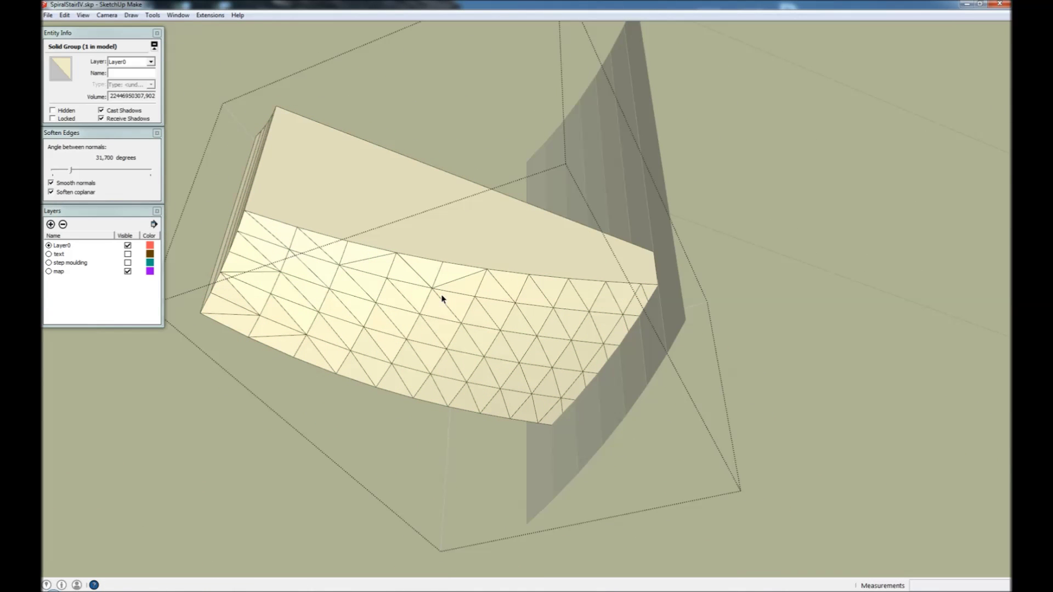
Step: Erase the faulty diagonal edges in the underside mesh, undoing an overly broad sweep
key(e)
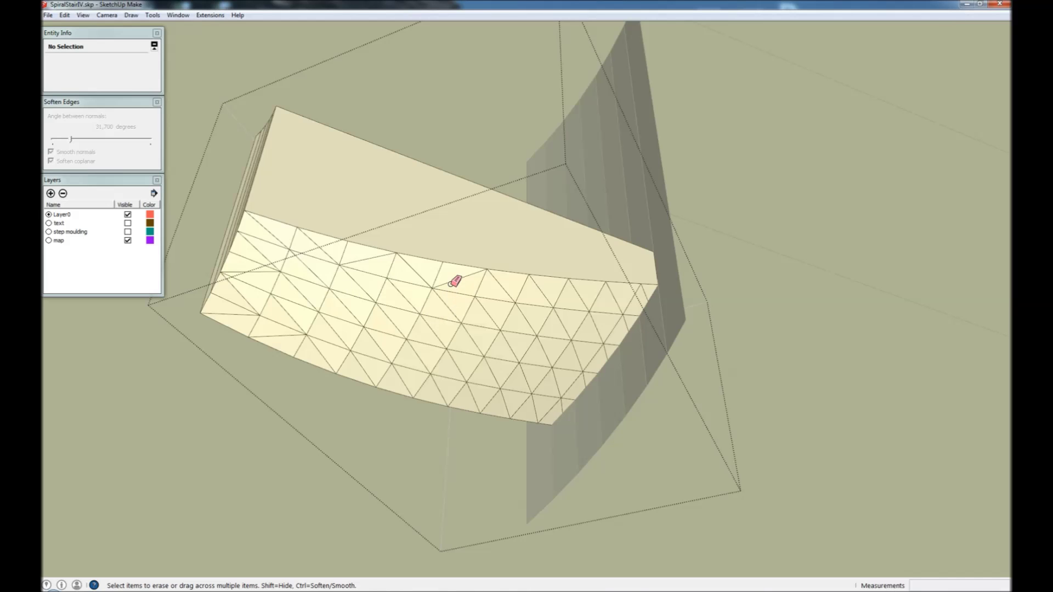
click(459, 275)
drag(427, 267, 414, 281)
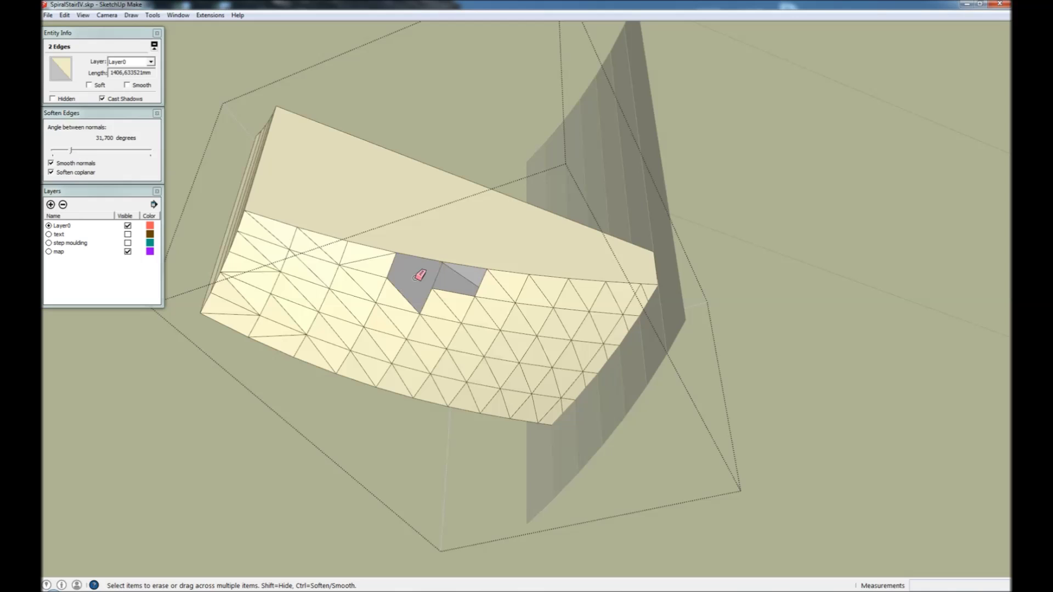
key(ctrl+z)
click(368, 259)
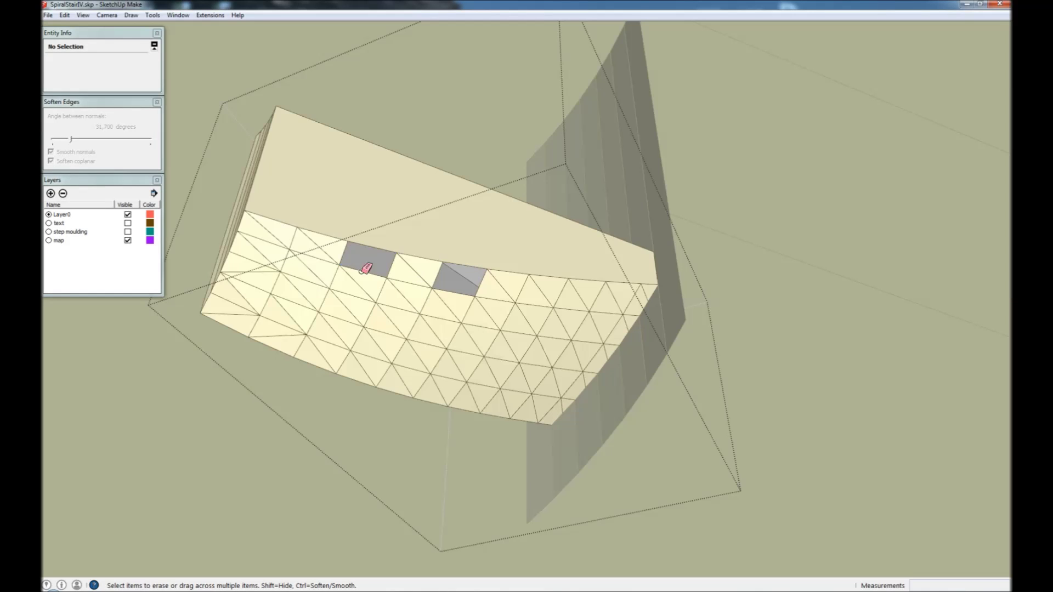
drag(253, 269, 266, 267)
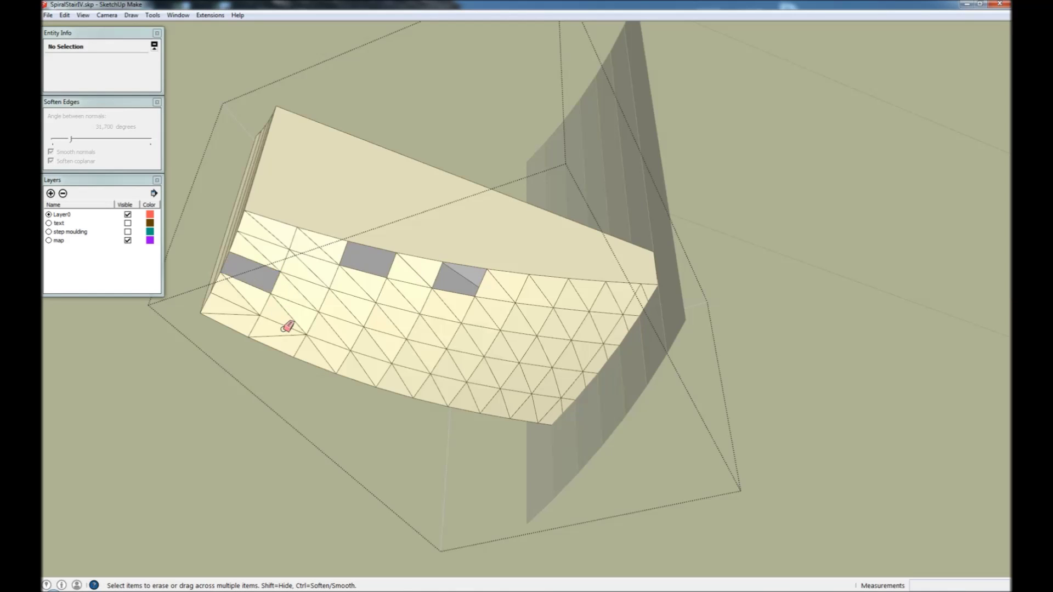
click(278, 332)
click(234, 313)
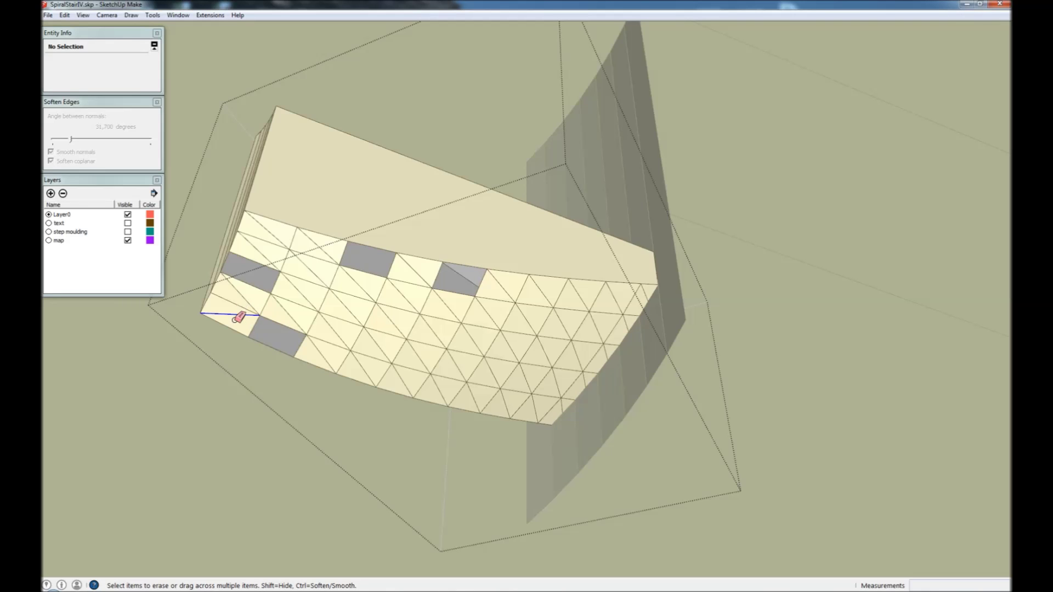
Step: Redraw diagonals with the Line tool to close the left, next and upper holes
key(l)
click(347, 241)
click(386, 277)
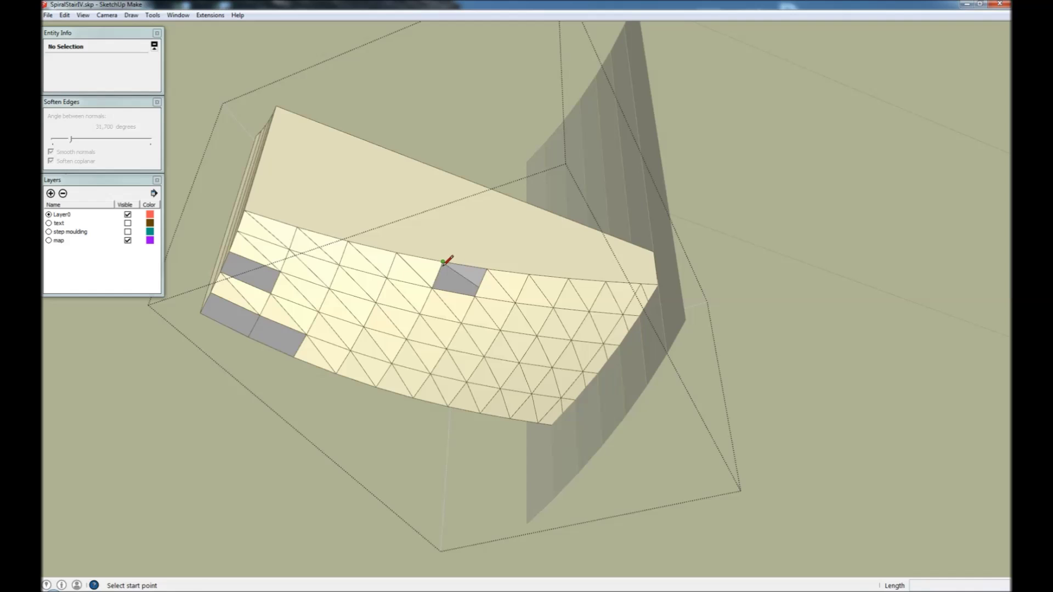
click(443, 262)
click(475, 296)
click(228, 252)
click(270, 294)
Step: Draw lines across the lower hole and the last remaining hole to fill them
key(space)
key(l)
click(260, 315)
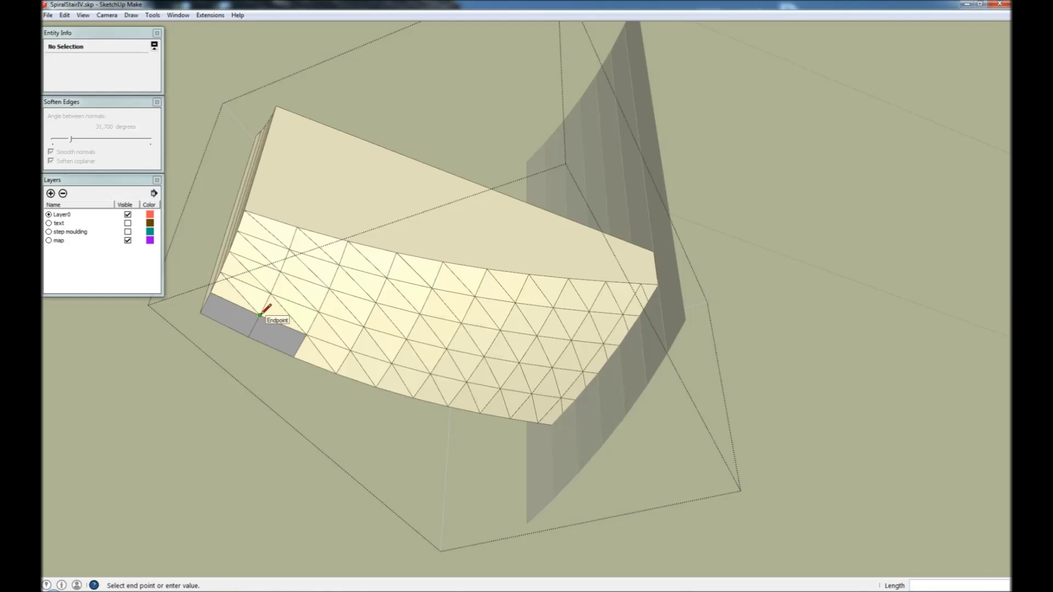
click(282, 352)
key(space)
key(l)
click(210, 292)
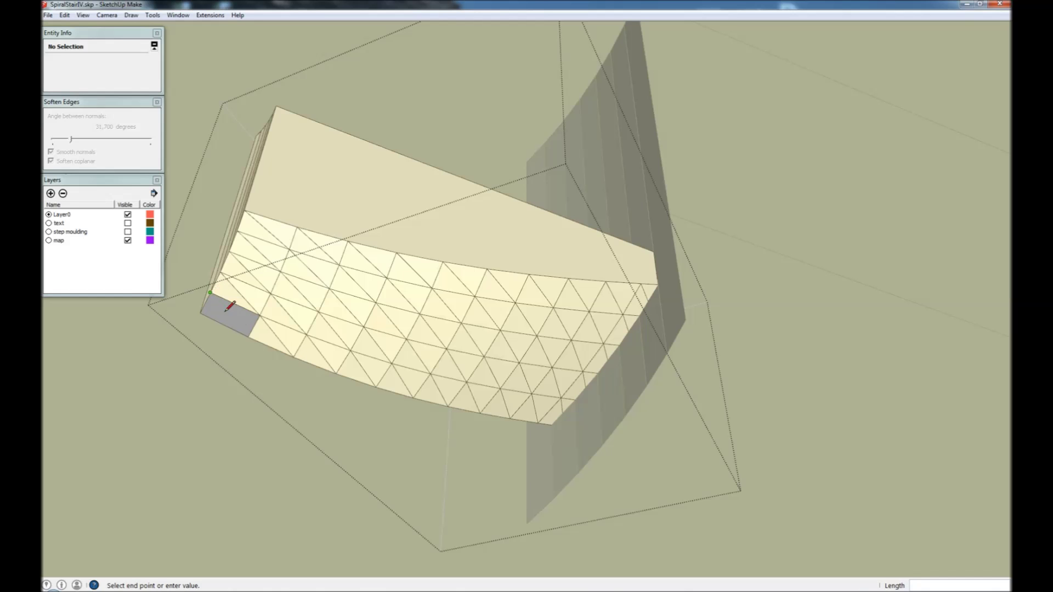
click(248, 336)
key(space)
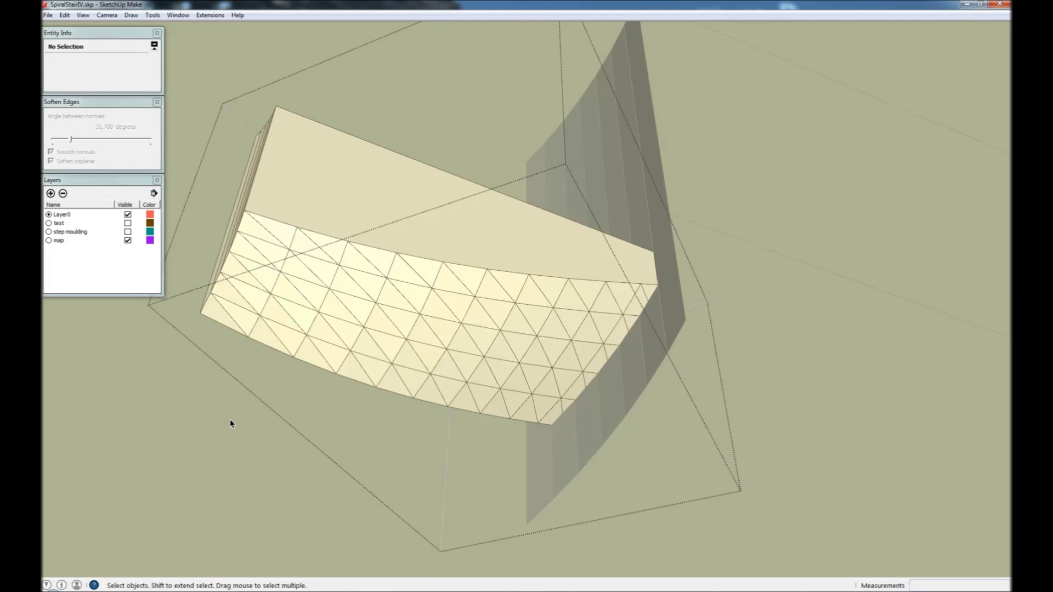
Step: Exit the step group, reselect it and orbit around the curved step
click(230, 420)
click(518, 307)
scroll(518, 308, down, 3)
middle_drag(518, 305, 522, 378)
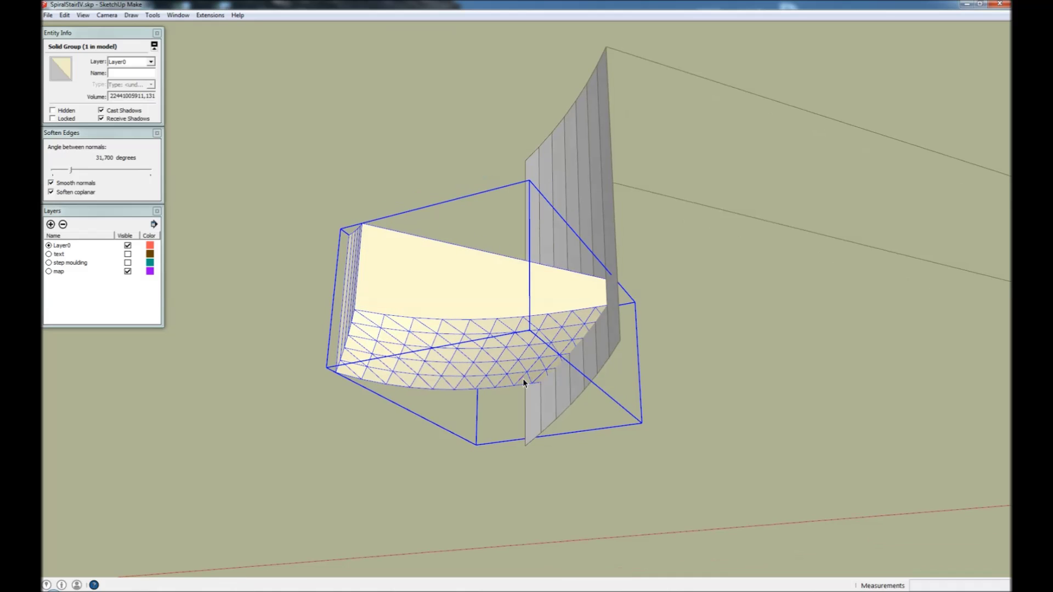
Step: Untick Soften coplanar on the step so its triangle lines are hidden
click(52, 192)
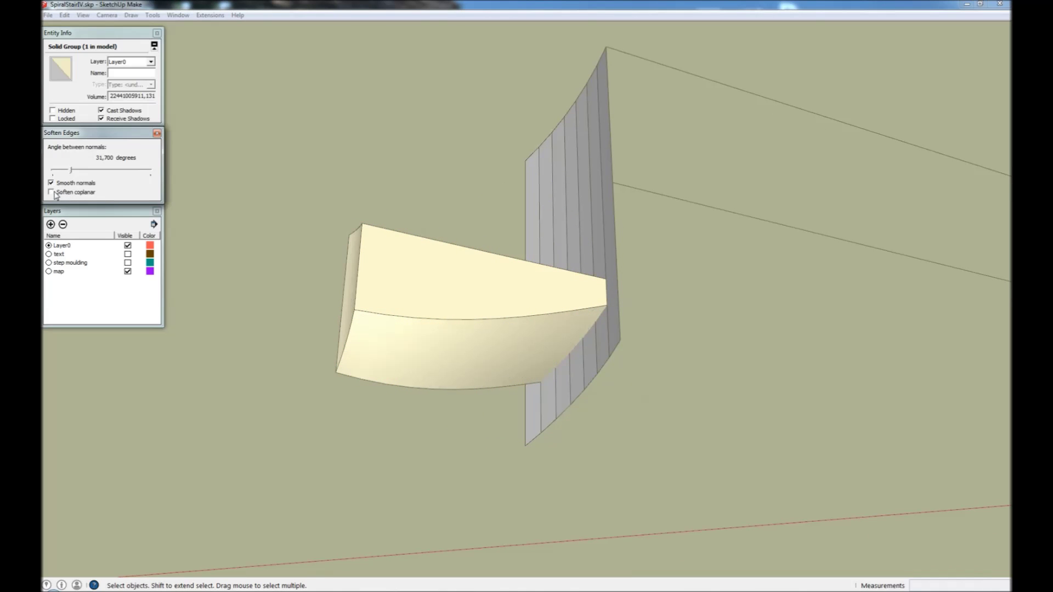
click(245, 261)
scroll(390, 282, down, 5)
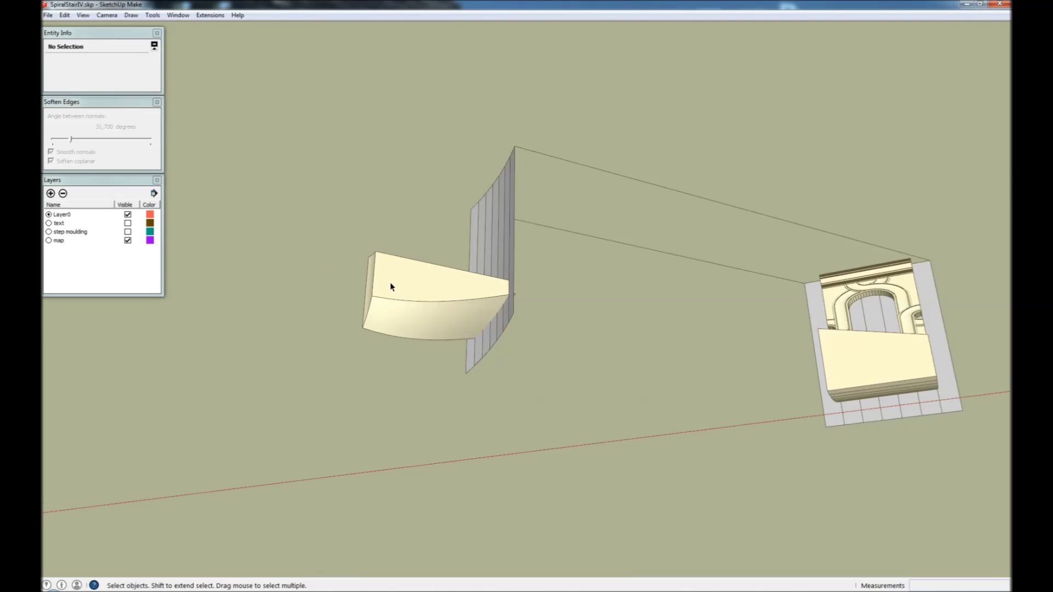
middle_drag(445, 278, 265, 487)
scroll(225, 430, down, 4)
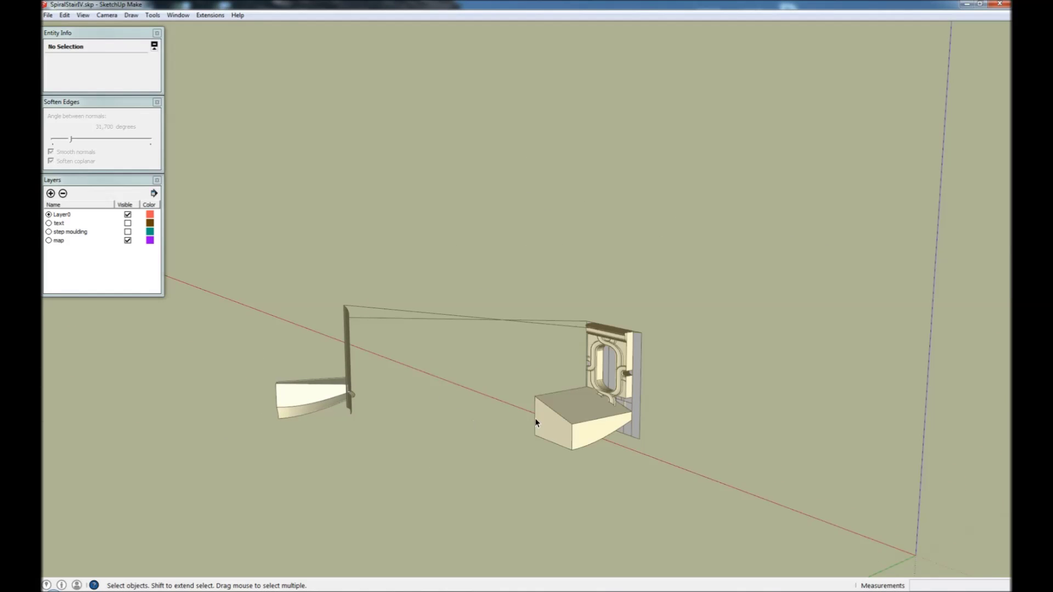
middle_drag(537, 423, 547, 424)
scroll(642, 403, up, 8)
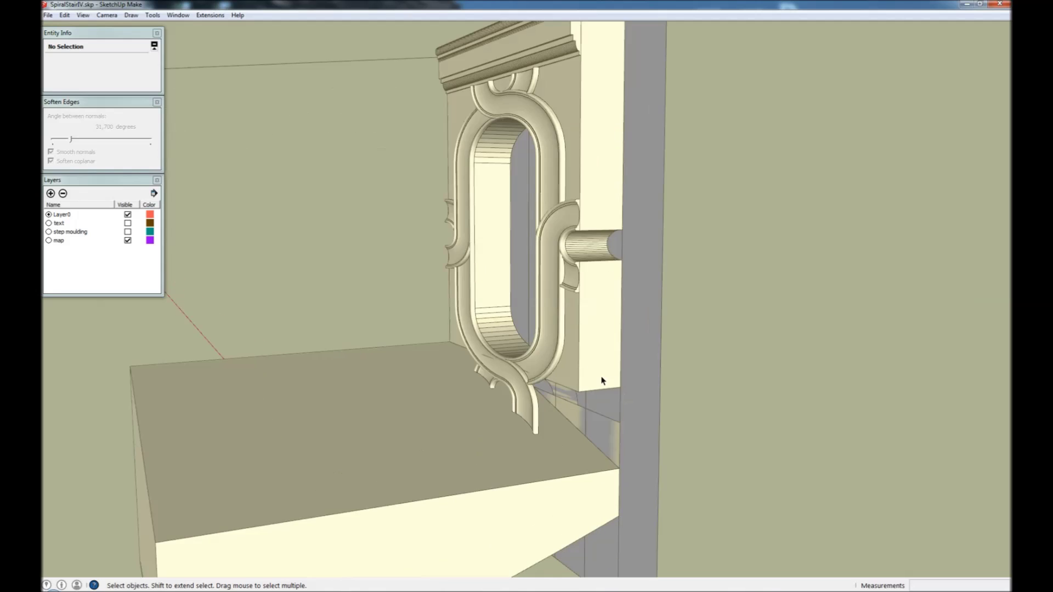
Step: Move the ornate panel's 700 mm back-board bottom edge down to reach the step
double_click(601, 380)
click(601, 391)
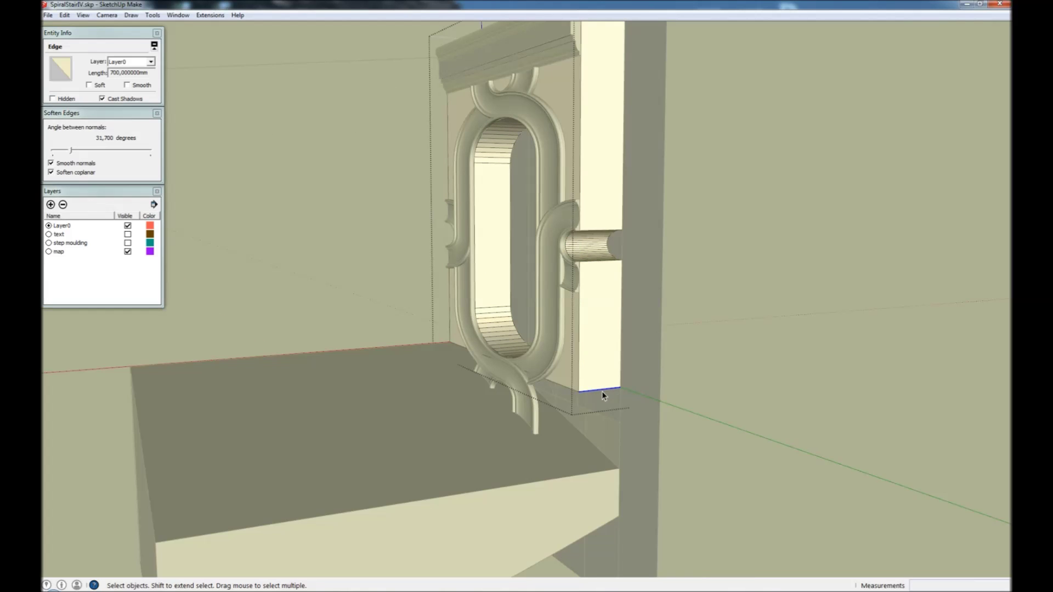
key(m)
click(621, 387)
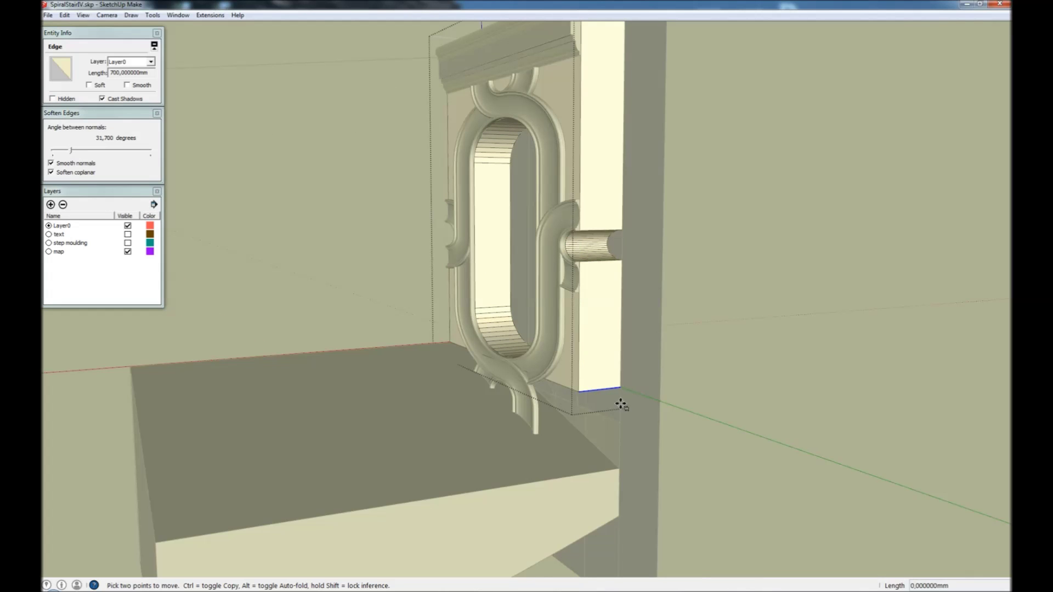
click(618, 470)
key(space)
click(733, 454)
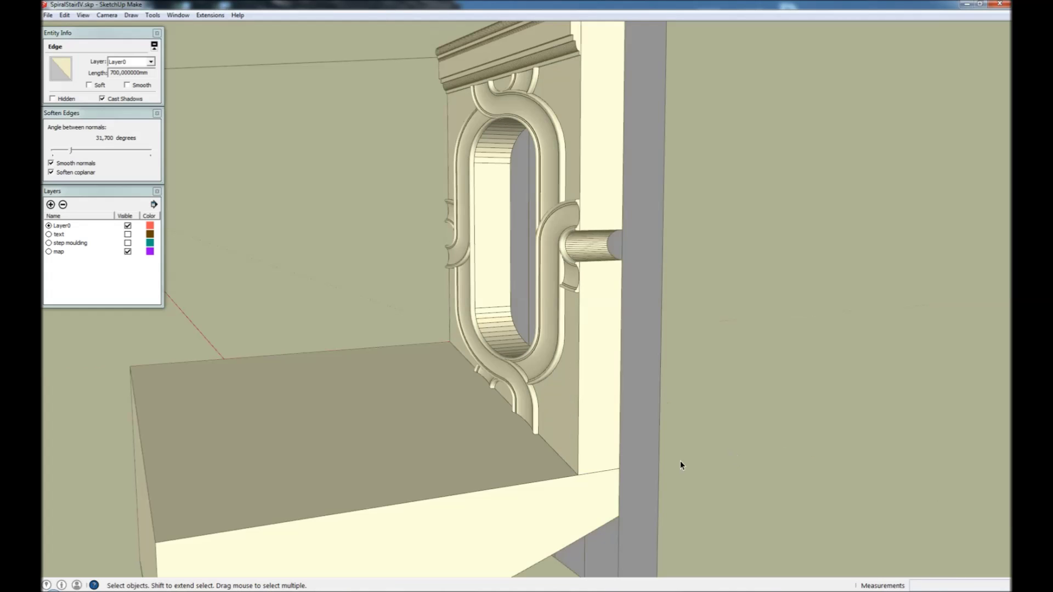
Step: Select the solid wall group and add the moulding group to the selection
click(592, 445)
scroll(592, 445, down, 4)
shift+click(526, 220)
middle_drag(525, 220, 502, 251)
Step: Add the top and lower moulding strips and the curved guide surface to the selection for Flowify
shift+click(518, 262)
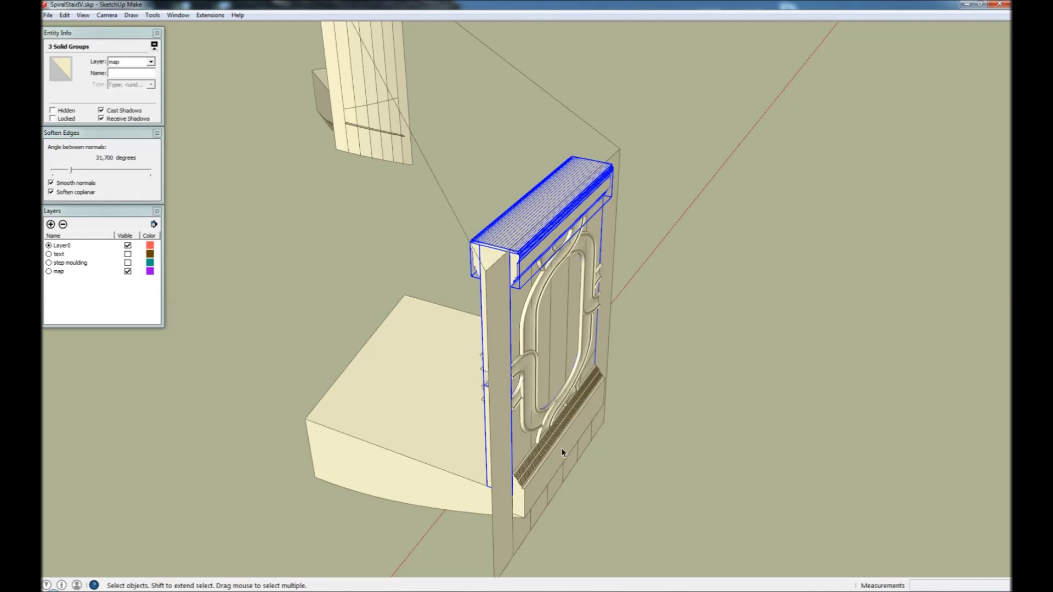
shift+click(549, 474)
scroll(628, 423, down, 3)
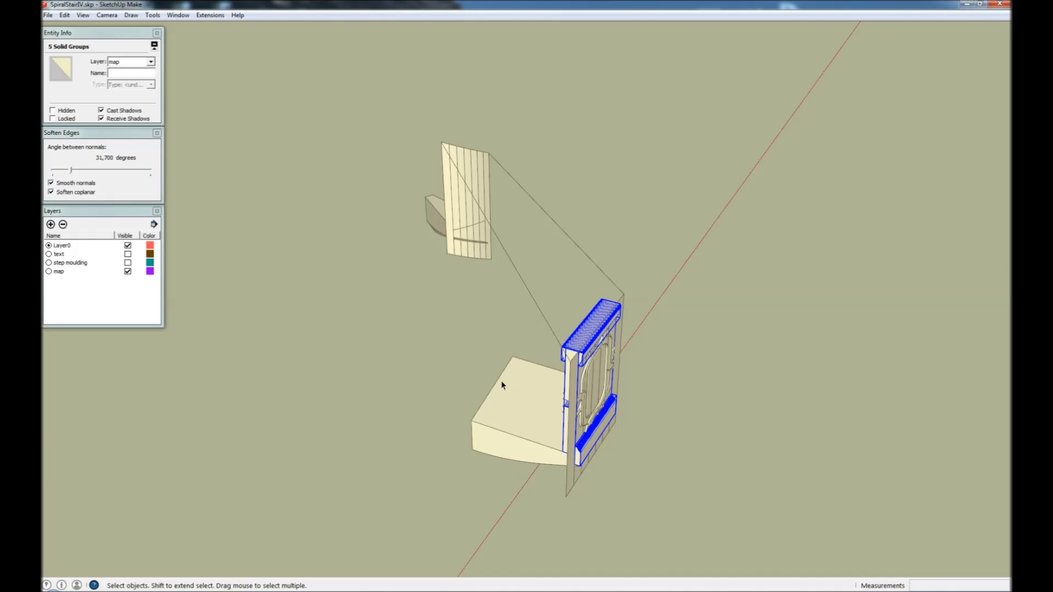
shift+click(475, 164)
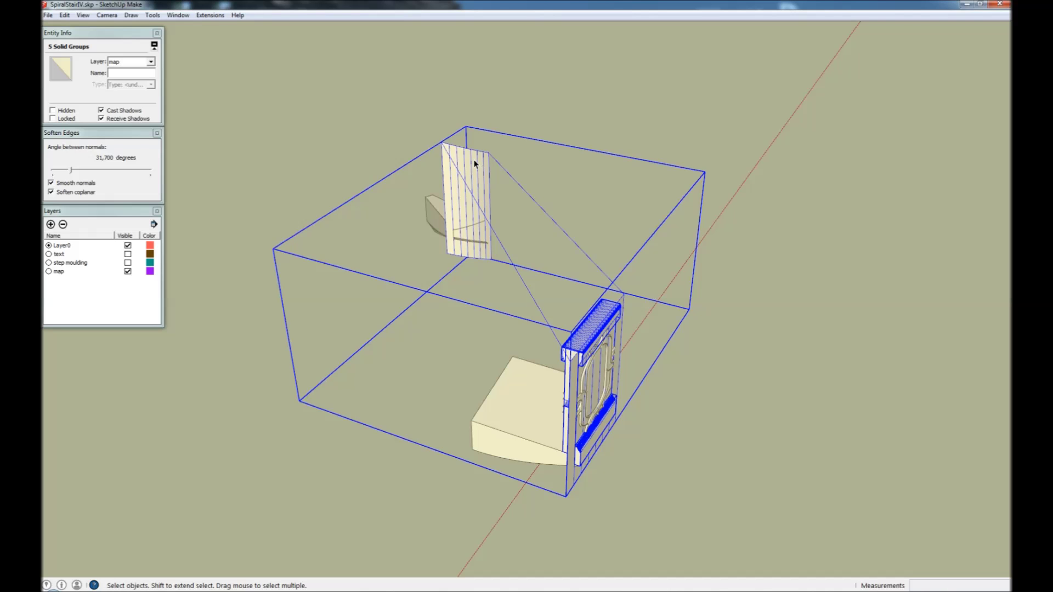
click(210, 15)
Step: Run Flowify to bend the ornate panel and its mouldings onto the curved surface
mouse_move(215, 28)
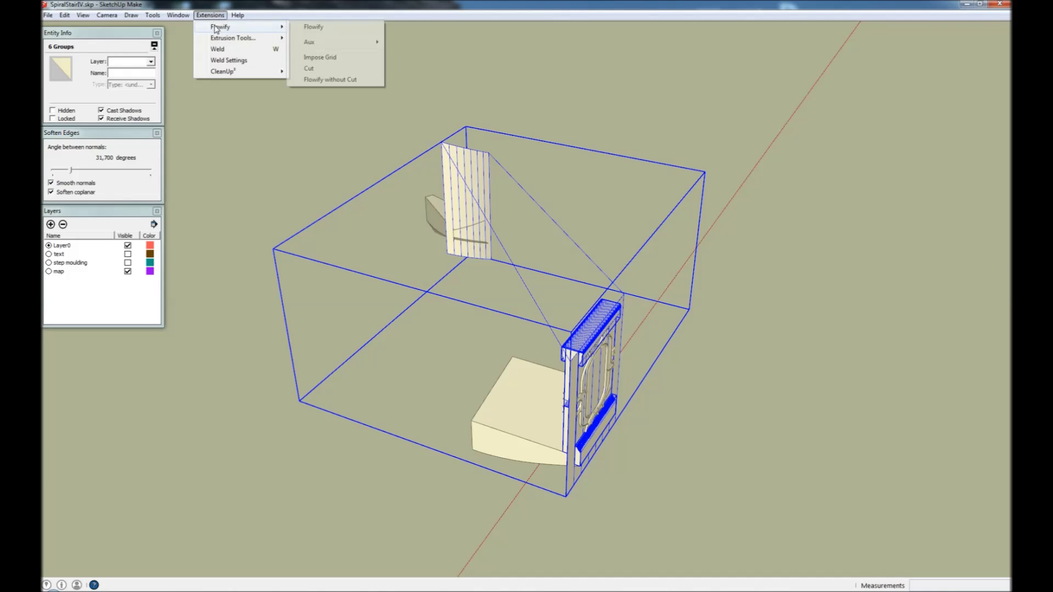
click(313, 26)
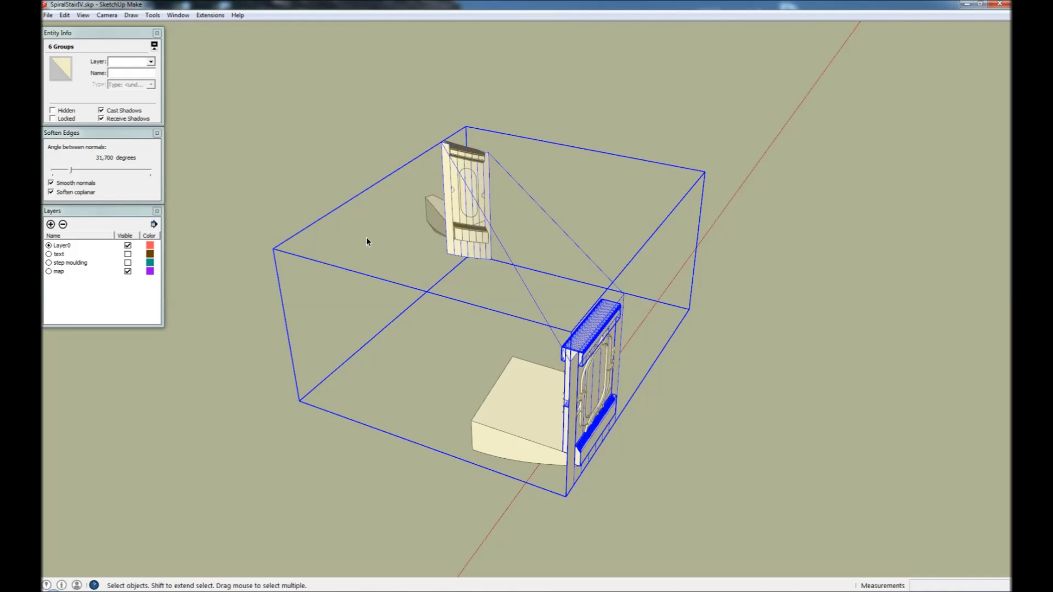
middle_drag(296, 223, 447, 363)
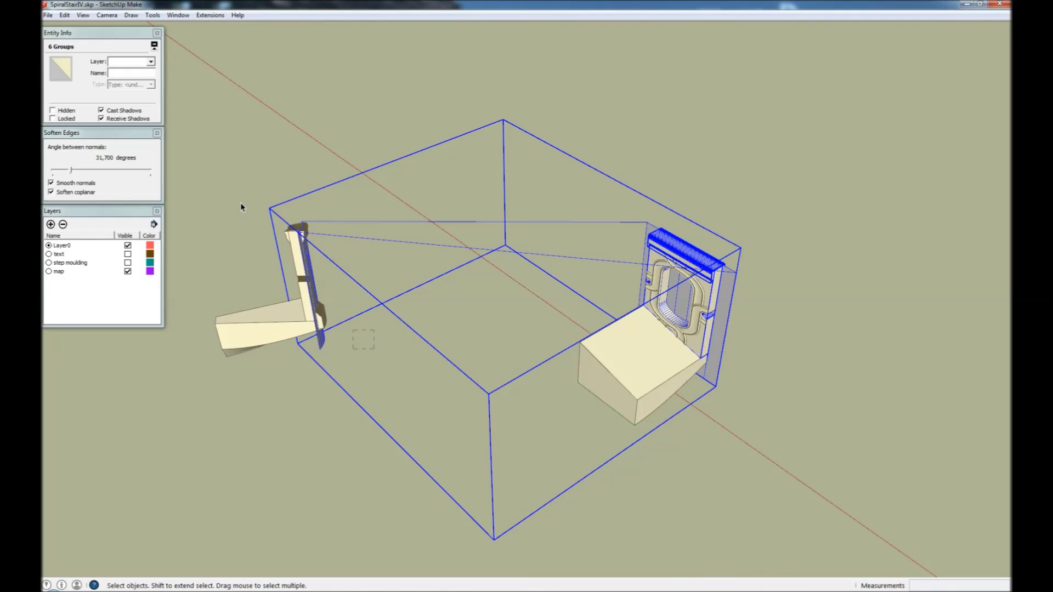
Step: Clean up the balustrade post groups with CleanUp³ and dismiss both reports
shift+click(718, 363)
key(ctrl+shift+c)
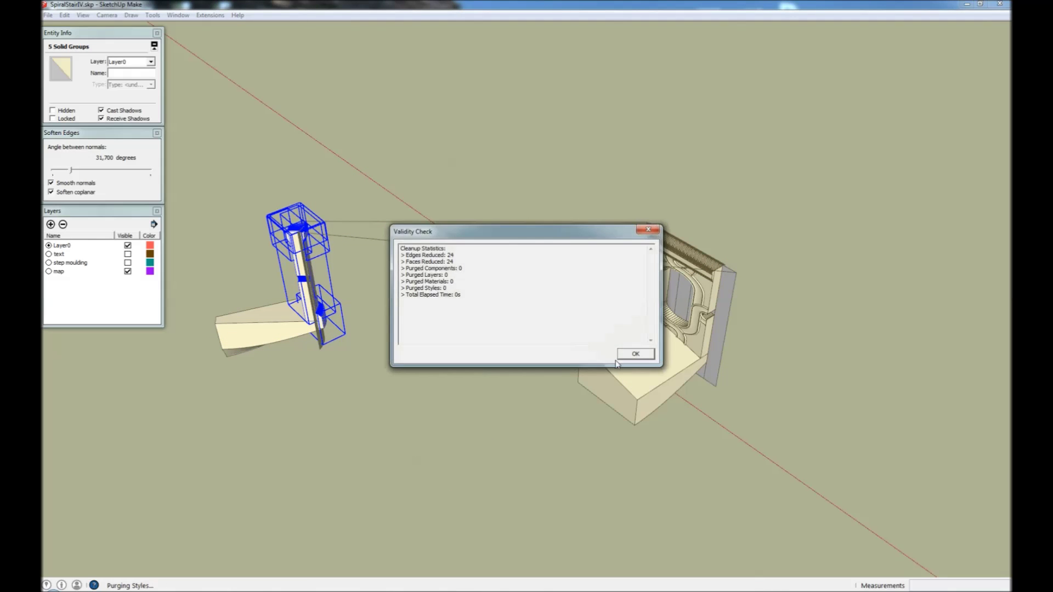
click(636, 354)
click(635, 354)
mouse_move(430, 333)
middle_down()
mouse_move(591, 321)
mouse_move(718, 328)
middle_up()
scroll(335, 368, up, 6)
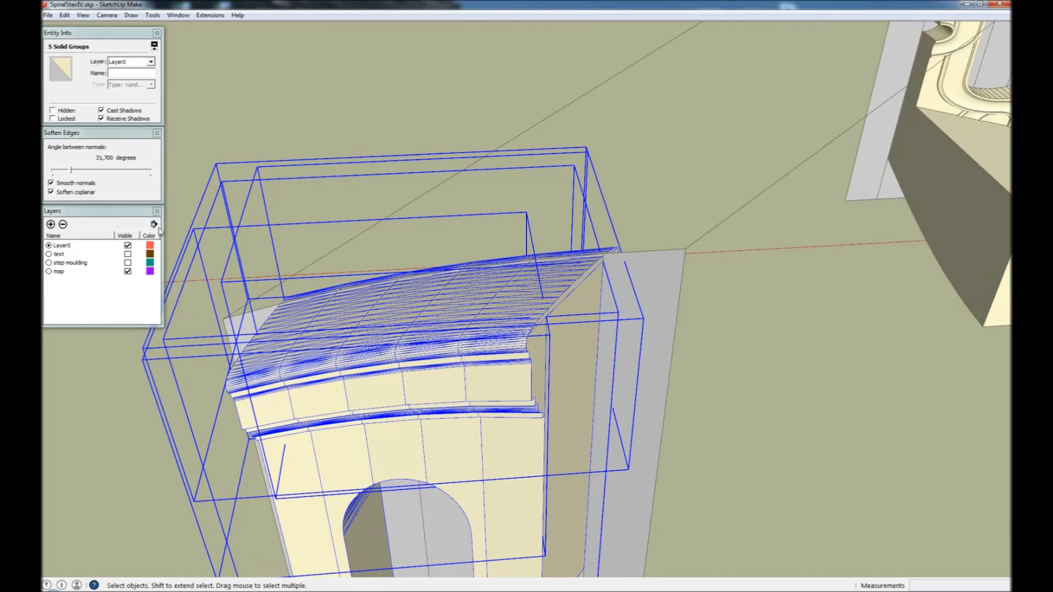
Step: Untick Soften coplanar so the left post's curved top renders smoothly, then select the right post
click(52, 192)
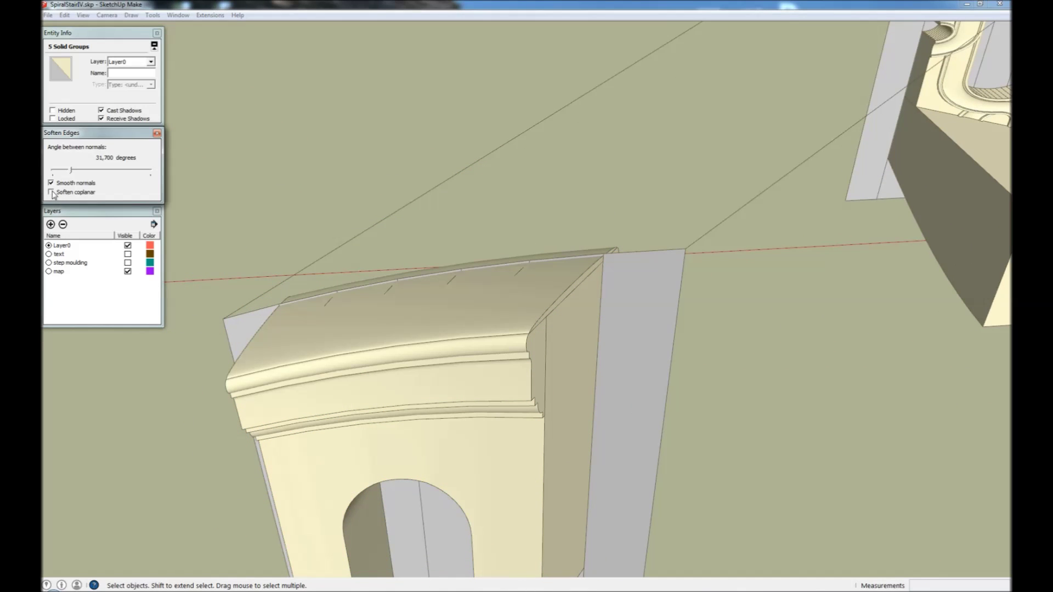
click(271, 122)
middle_drag(387, 264, 264, 336)
scroll(264, 336, down, 8)
mouse_move(643, 399)
middle_down()
mouse_move(760, 357)
mouse_move(291, 299)
mouse_move(630, 440)
mouse_move(411, 366)
mouse_move(308, 357)
mouse_move(470, 372)
middle_up()
click(442, 371)
Step: Select the oval ornament with the curved right-hand panel and apply Flowify > Flowify
shift+click(438, 373)
click(210, 14)
mouse_move(223, 27)
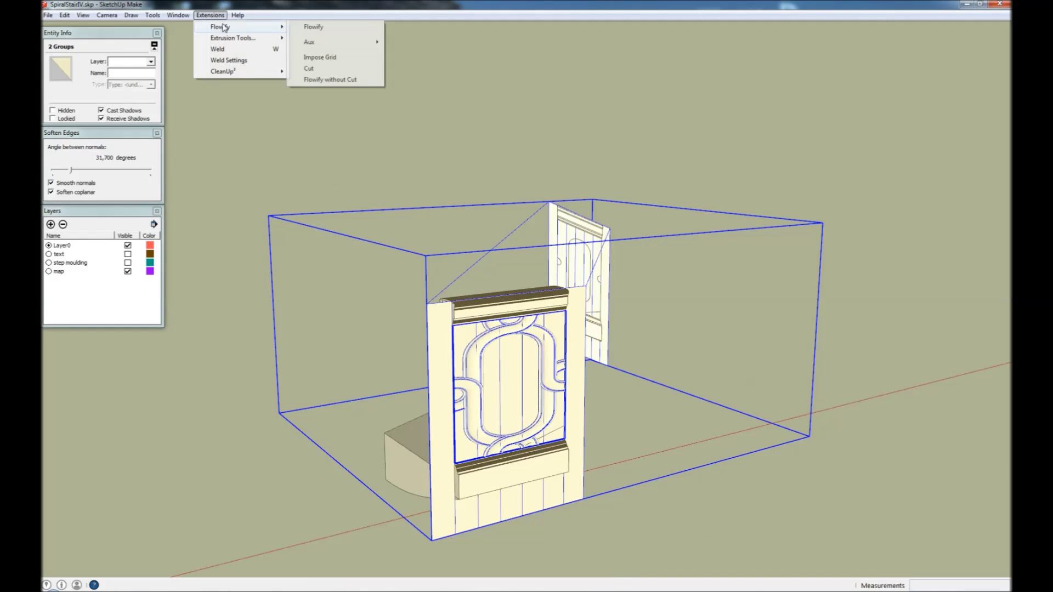
click(307, 28)
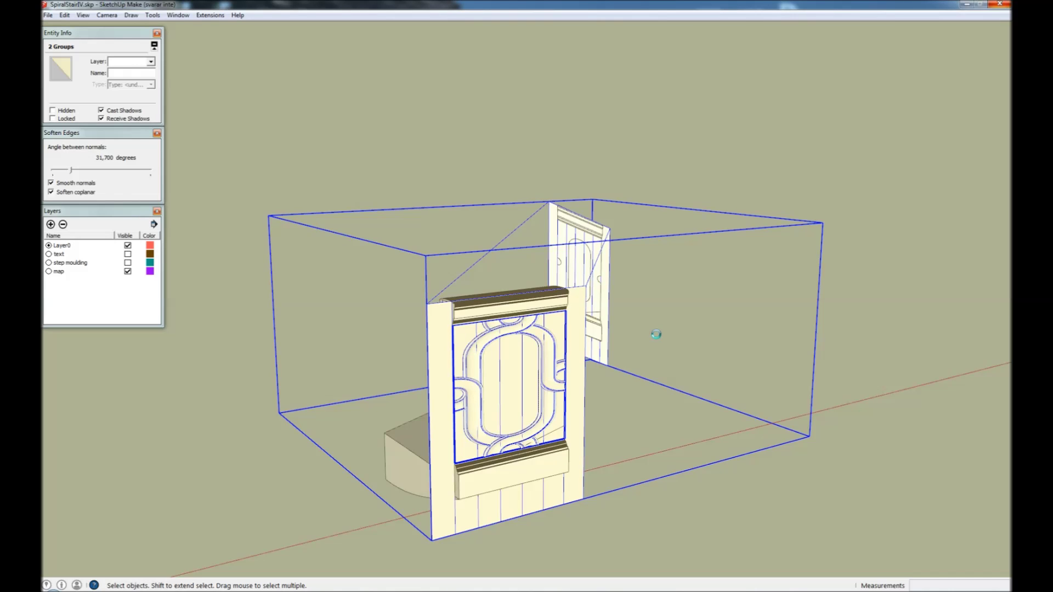
Step: Run CleanUp³ on the flowed oval ornament group and close the statistics and Validity Check reports
middle_drag(501, 249, 536, 341)
scroll(575, 169, up, 6)
scroll(574, 168, up, 1)
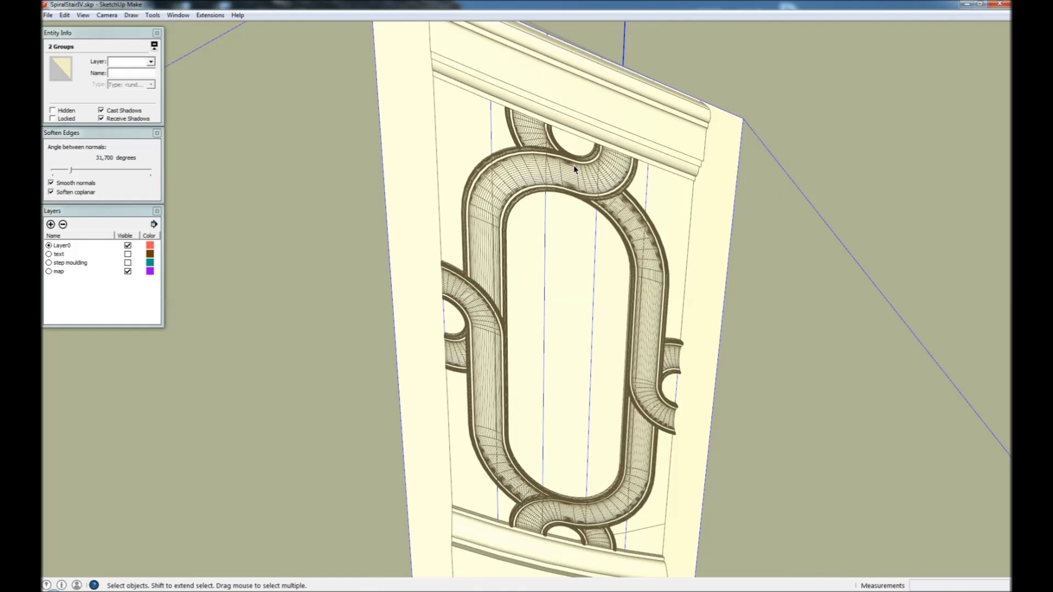
click(581, 175)
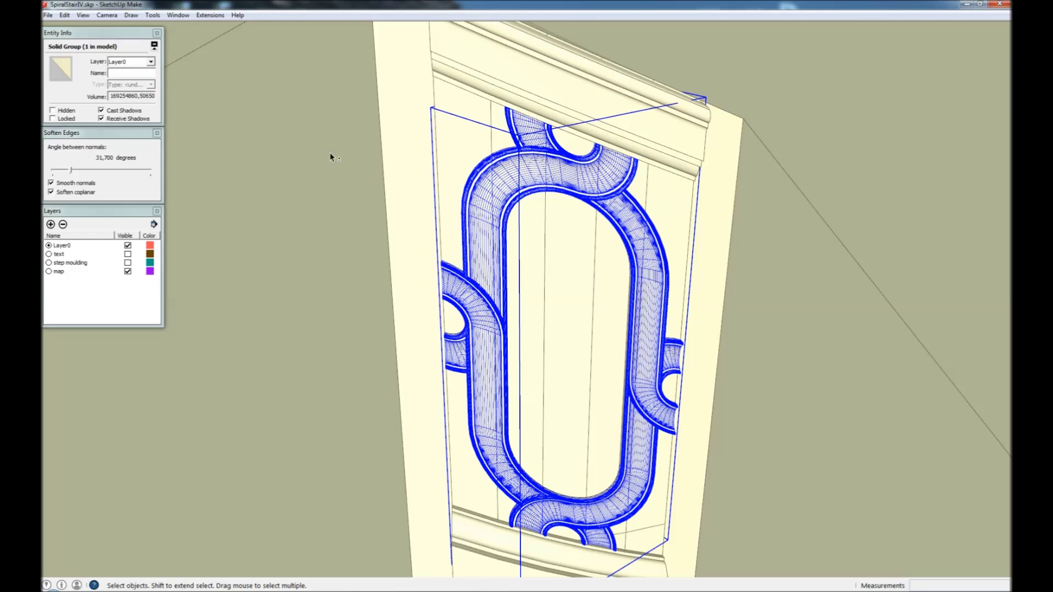
key(shift+c)
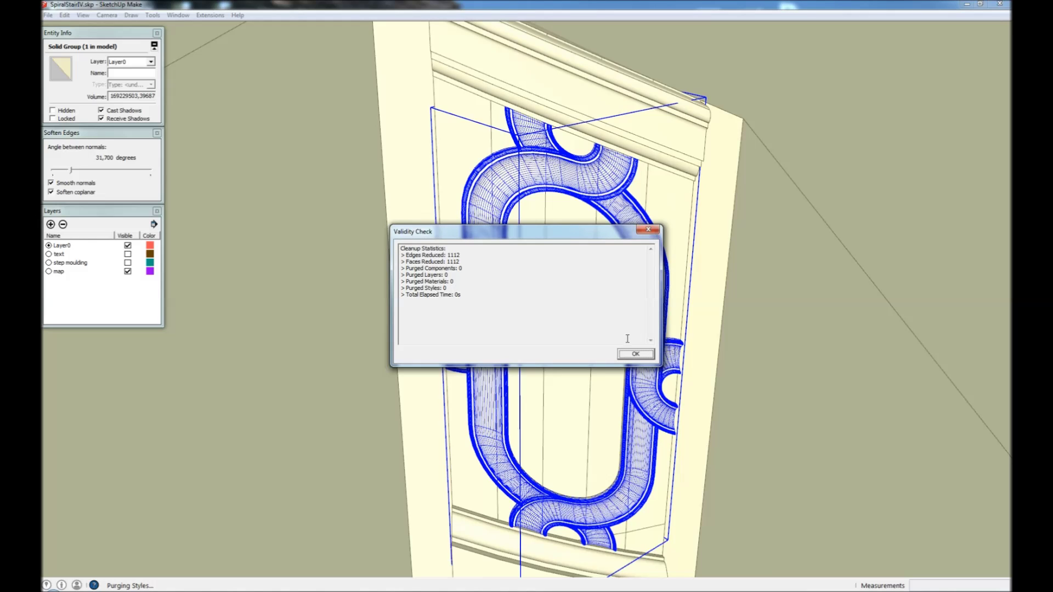
click(636, 355)
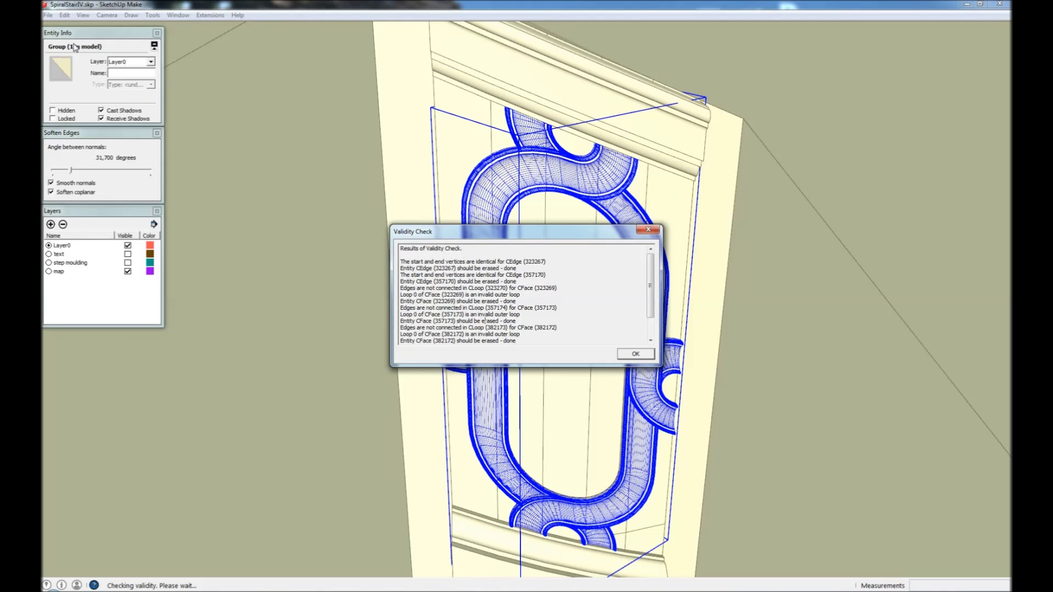
click(648, 231)
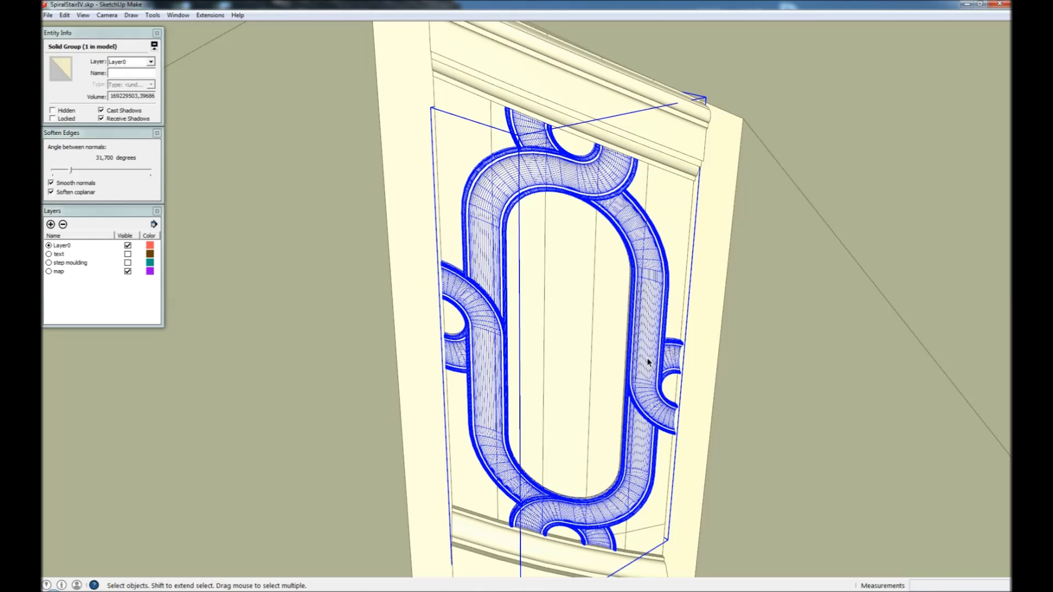
scroll(648, 363, down, 3)
click(778, 394)
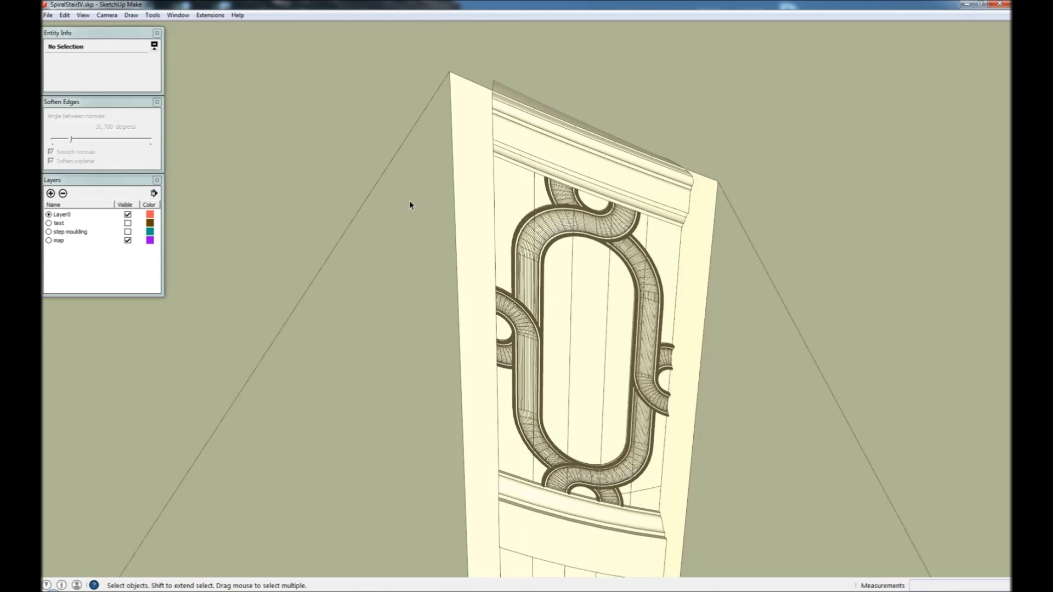
Step: Untick Soften coplanar on the flowed ornament so it shades smoothly
click(519, 250)
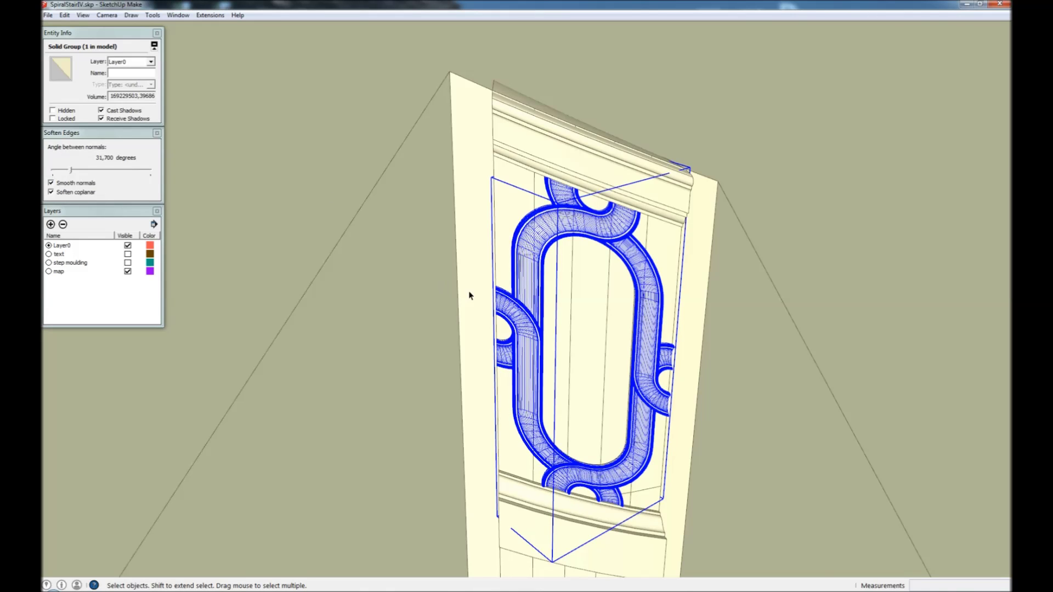
click(446, 296)
scroll(558, 245, down, 3)
click(621, 307)
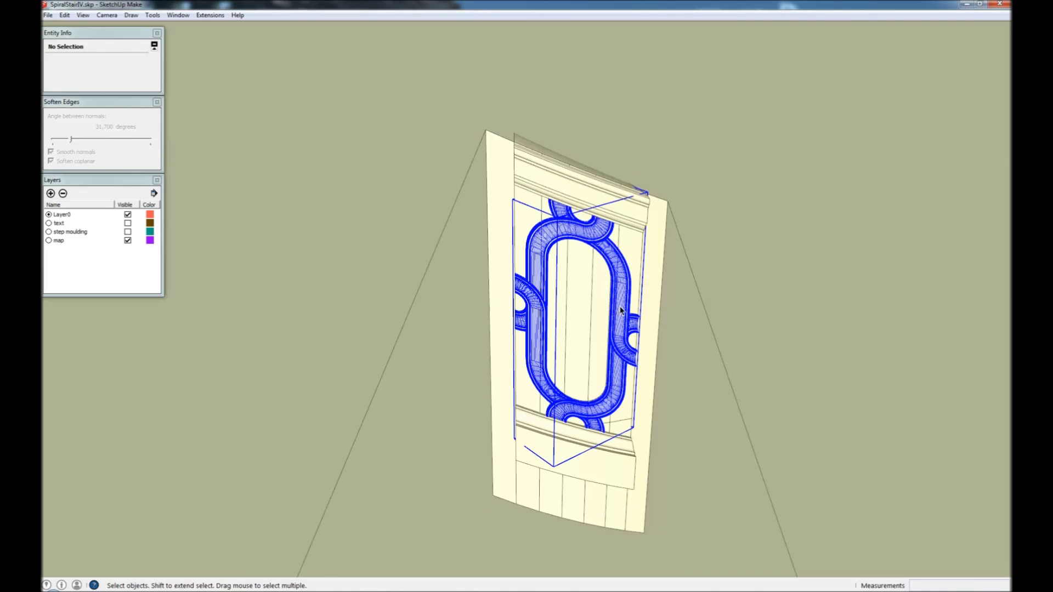
click(51, 192)
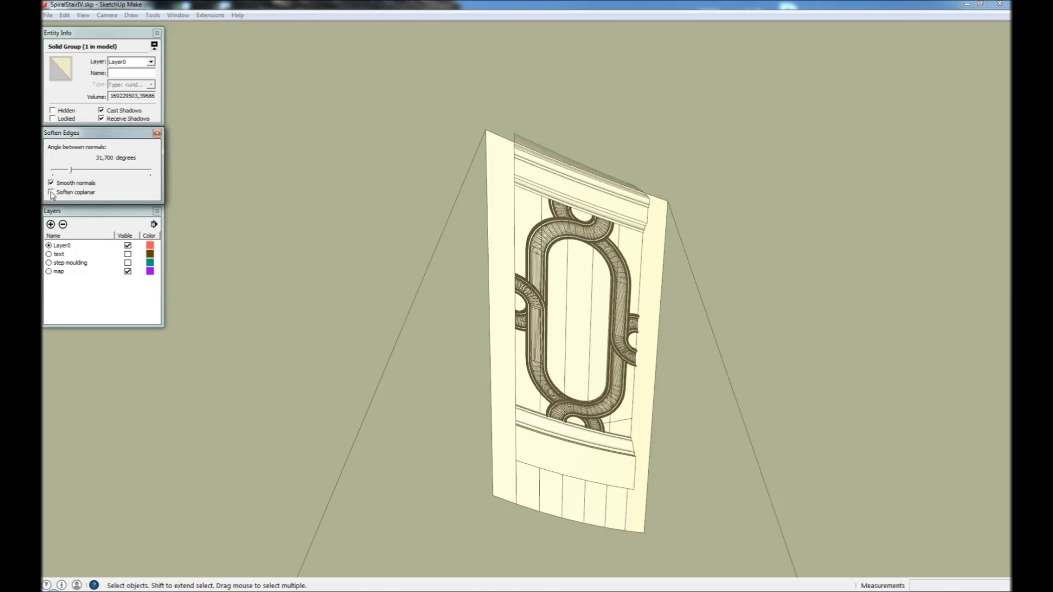
click(457, 263)
Step: Select the second panel's inner ornament and curved panel groups and apply Flowify
middle_drag(509, 337, 410, 334)
scroll(800, 388, down, 1)
scroll(799, 387, down, 3)
middle_drag(800, 387, 673, 375)
scroll(702, 368, up, 2)
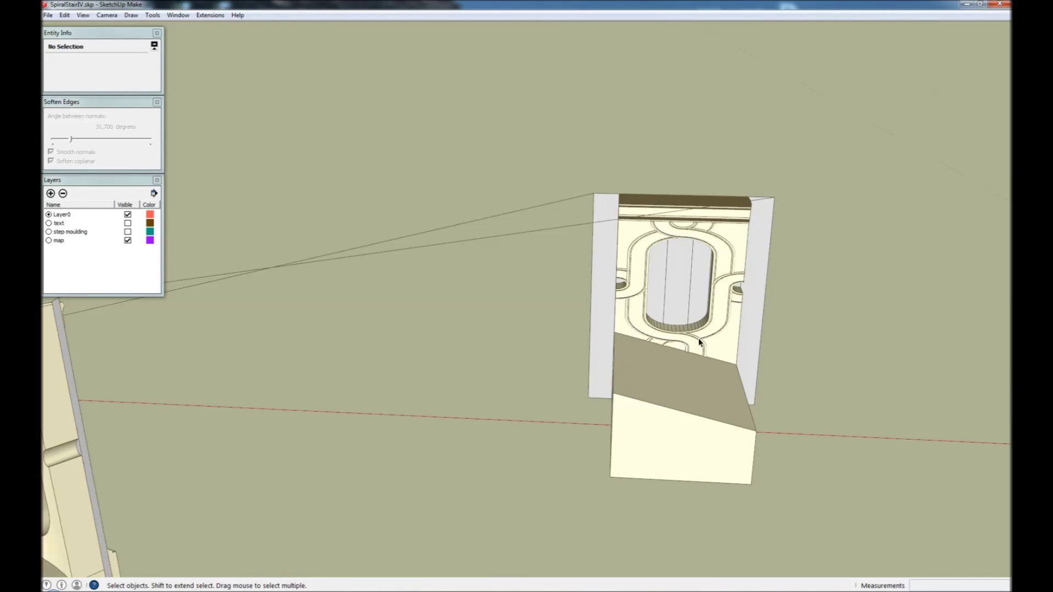
click(697, 350)
shift+click(750, 342)
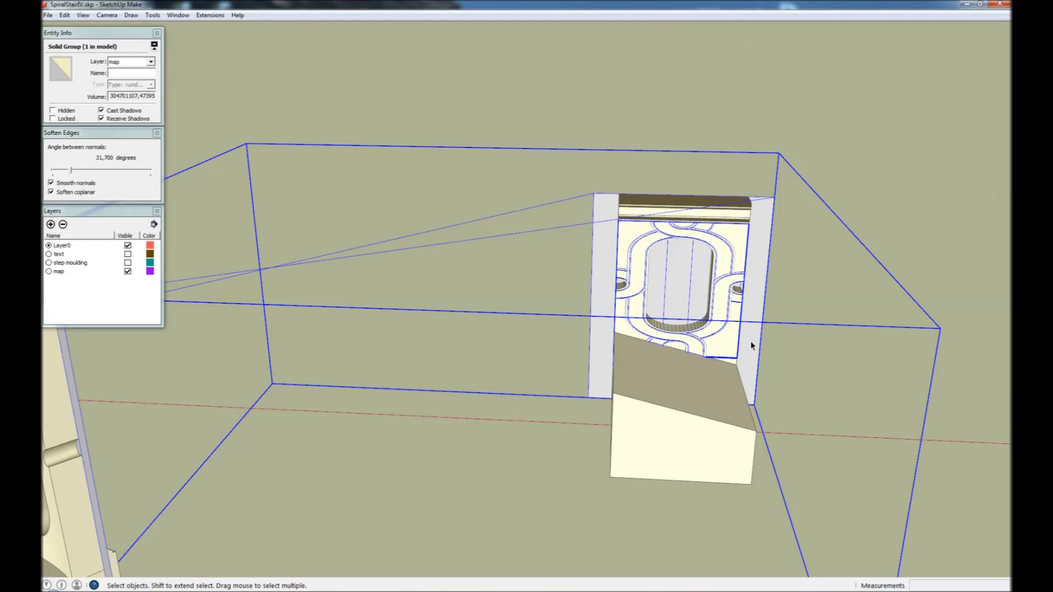
scroll(750, 342, down, 3)
click(210, 14)
mouse_move(231, 26)
click(314, 27)
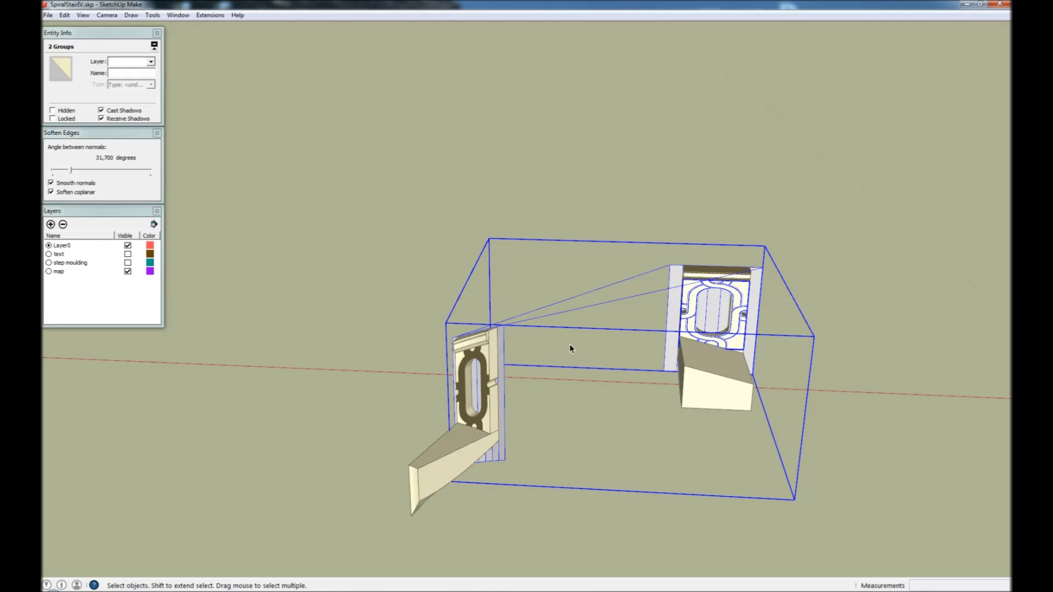
Step: Clean up the left panel's oval ornament with CleanUp³ and untick Soften coplanar for smooth shading
middle_drag(529, 367, 529, 397)
scroll(525, 384, up, 10)
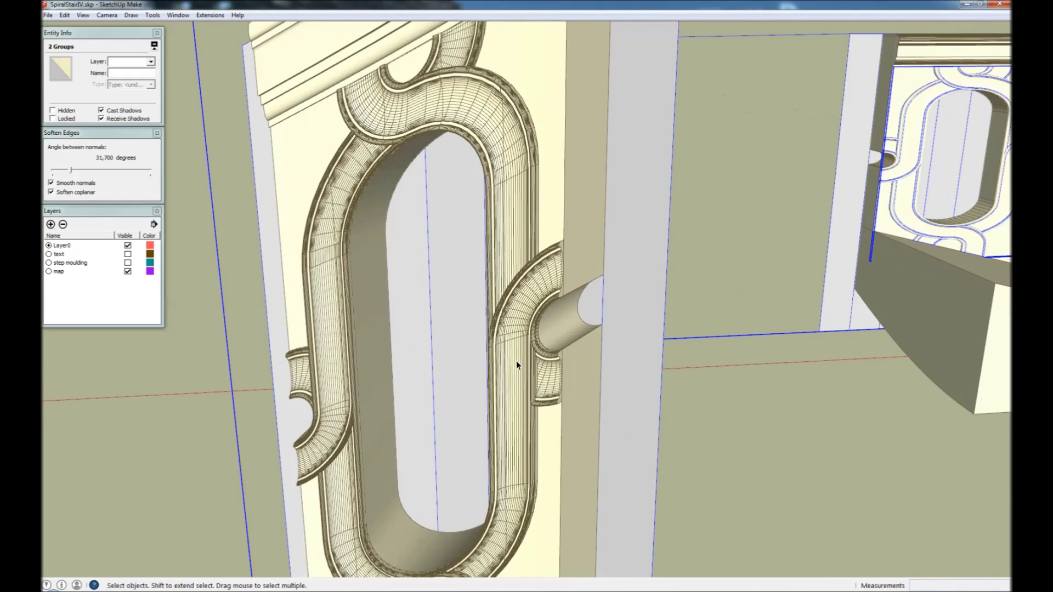
click(517, 363)
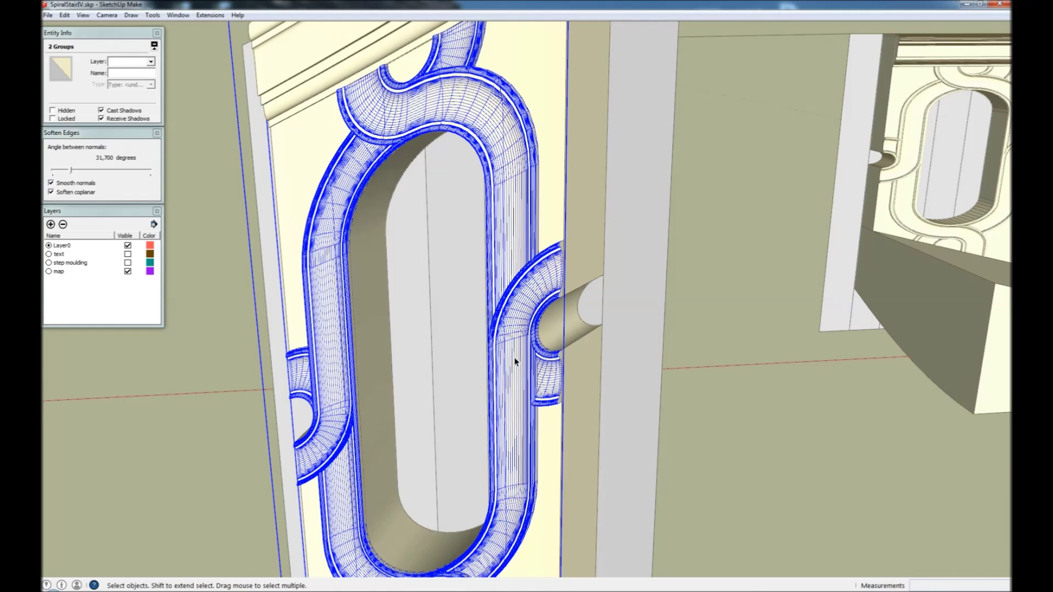
key(shift+c)
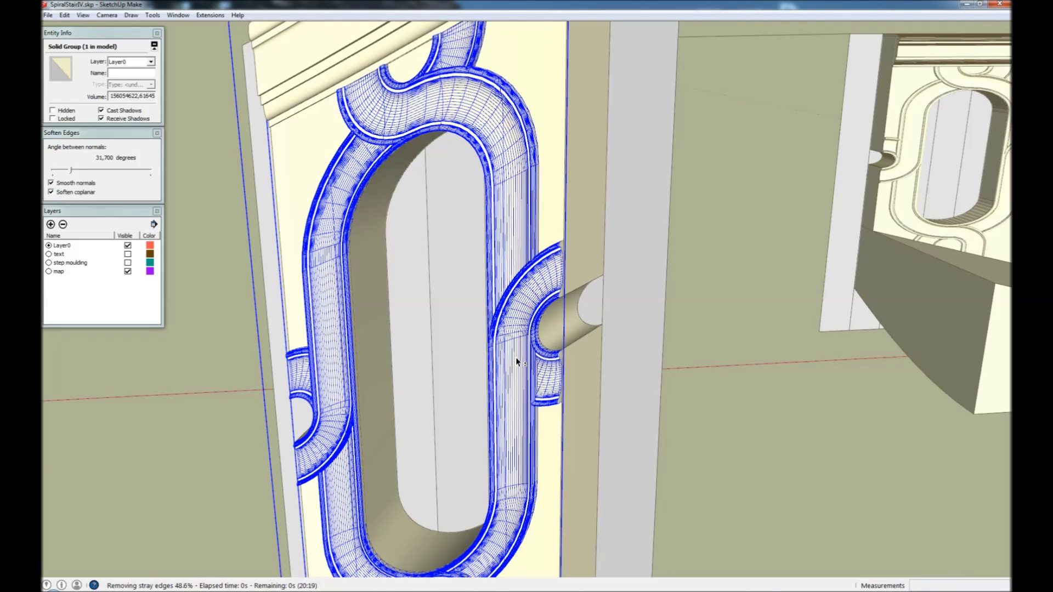
click(636, 354)
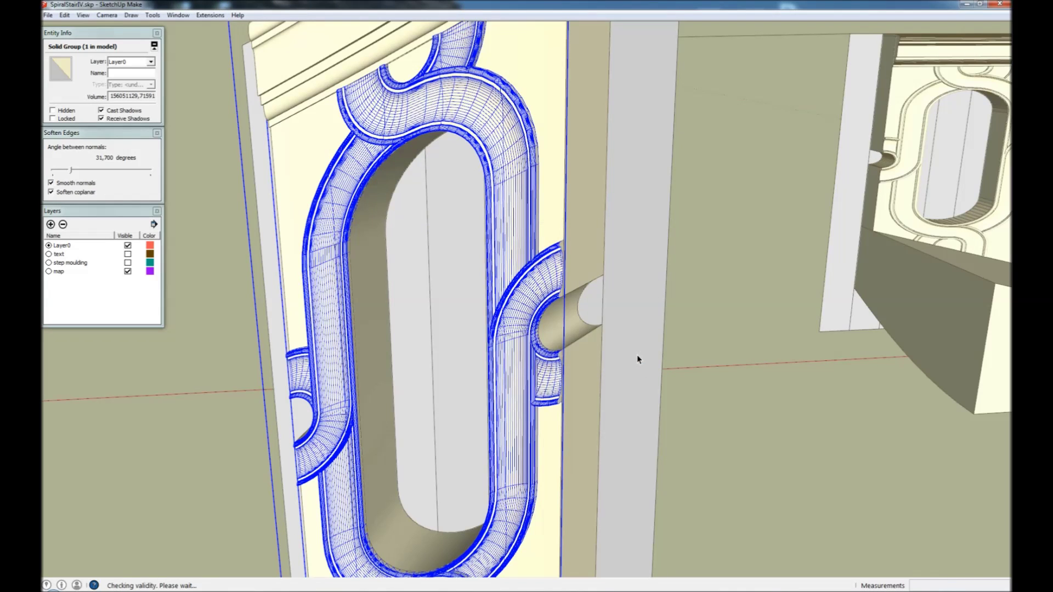
click(636, 355)
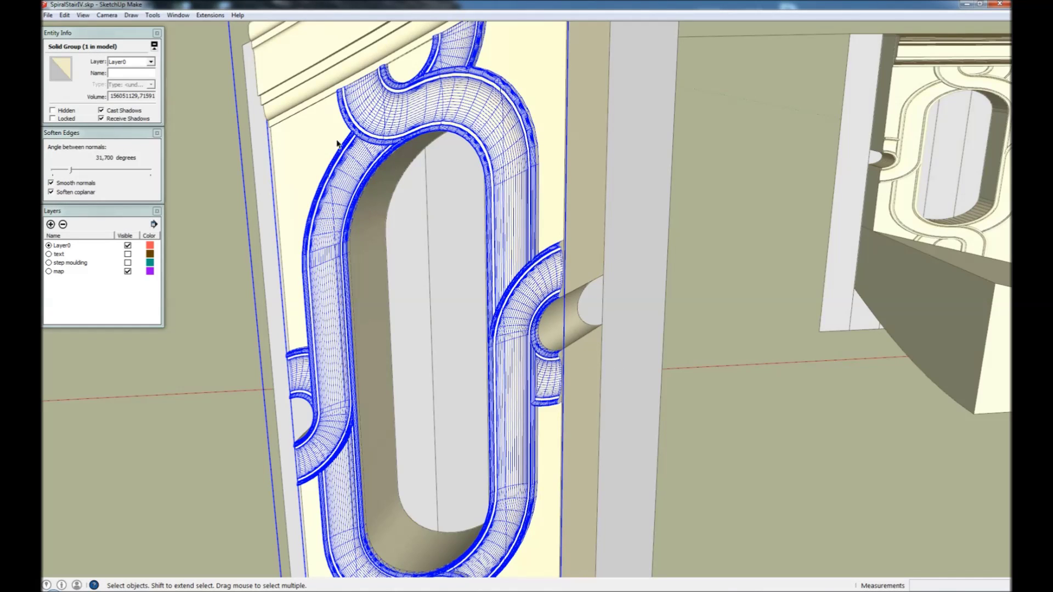
scroll(510, 237, down, 6)
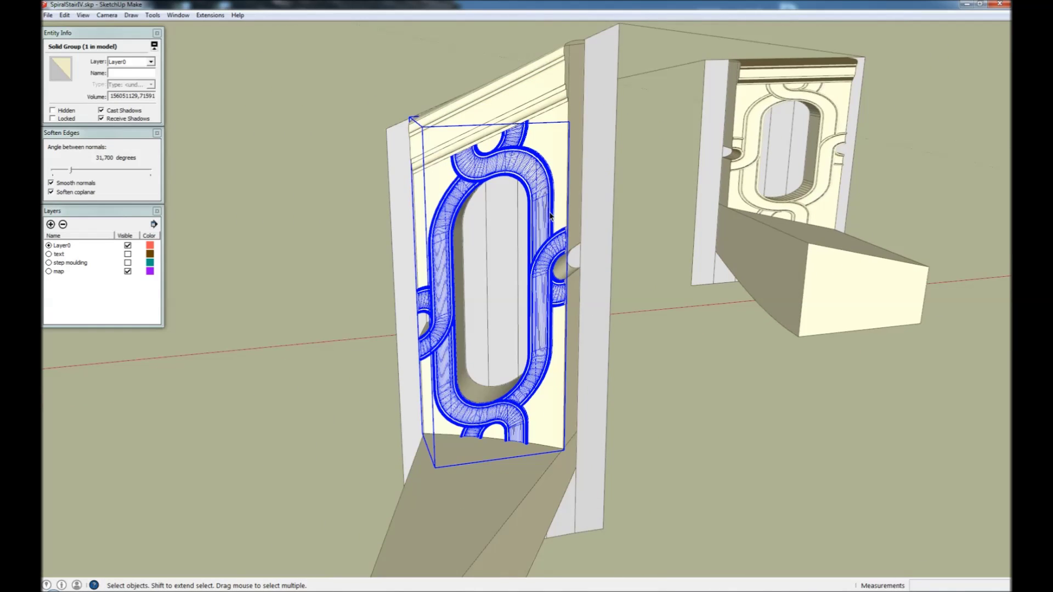
click(51, 194)
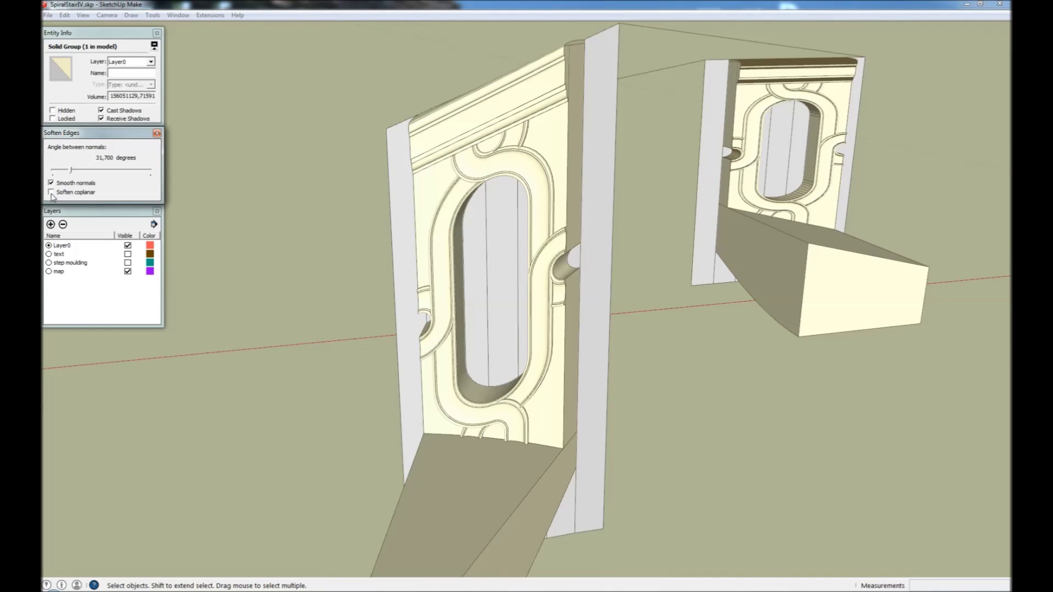
click(248, 297)
Step: Delete the unneeded group beside the left balustrade
middle_drag(428, 315, 650, 351)
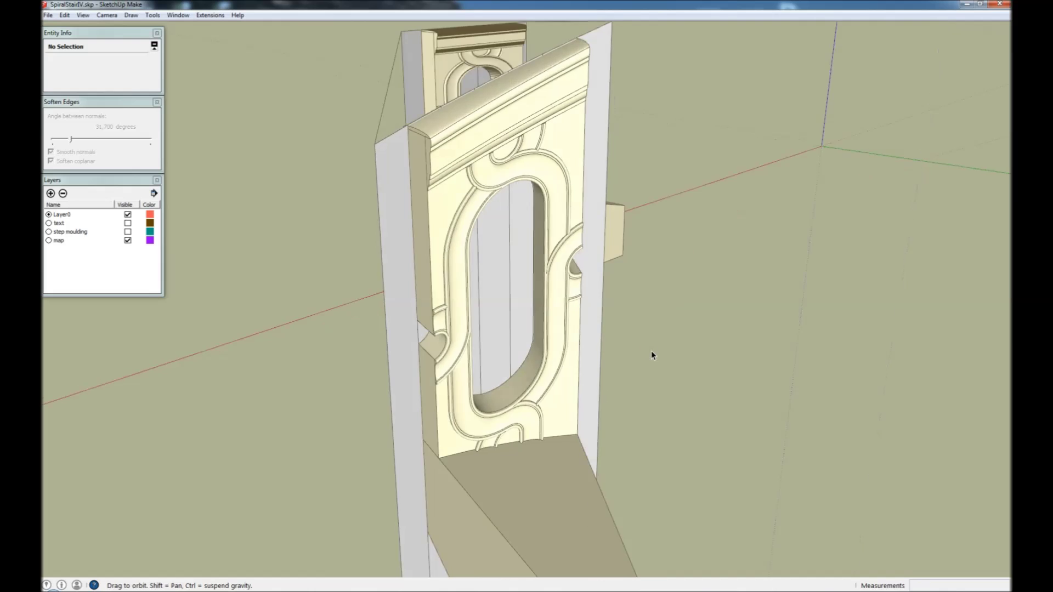
scroll(651, 351, down, 3)
click(475, 375)
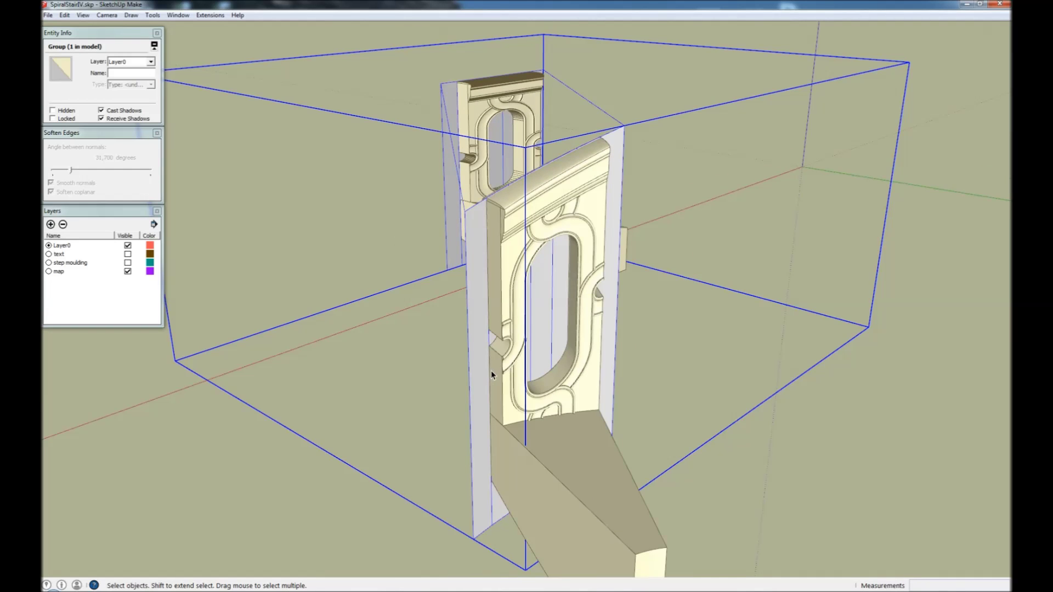
key(Delete)
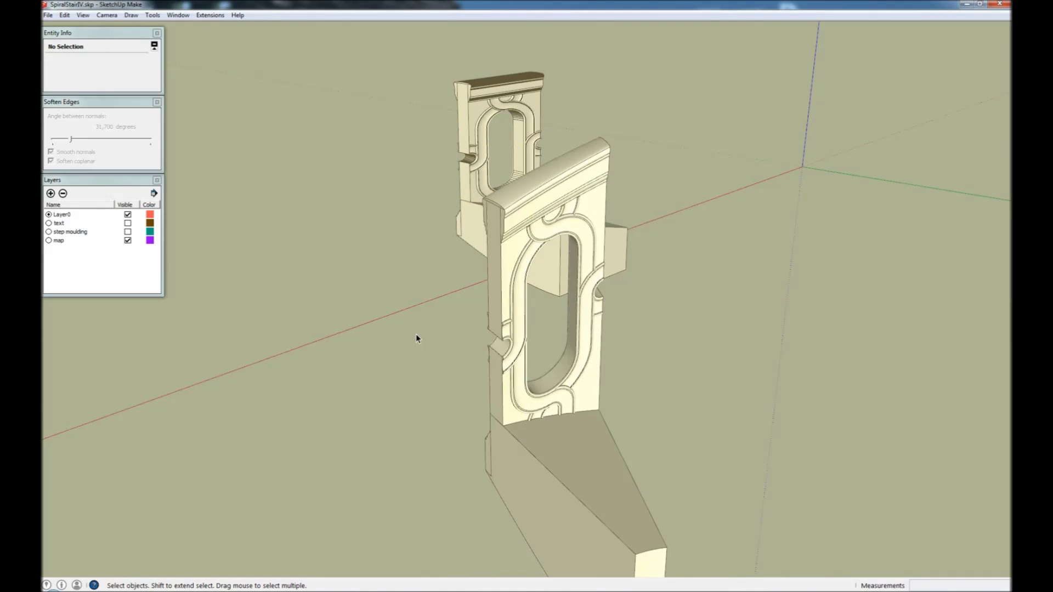
Step: Show the step moulding layer and select the small moulding profile group
middle_drag(416, 334, 630, 351)
scroll(634, 350, down, 3)
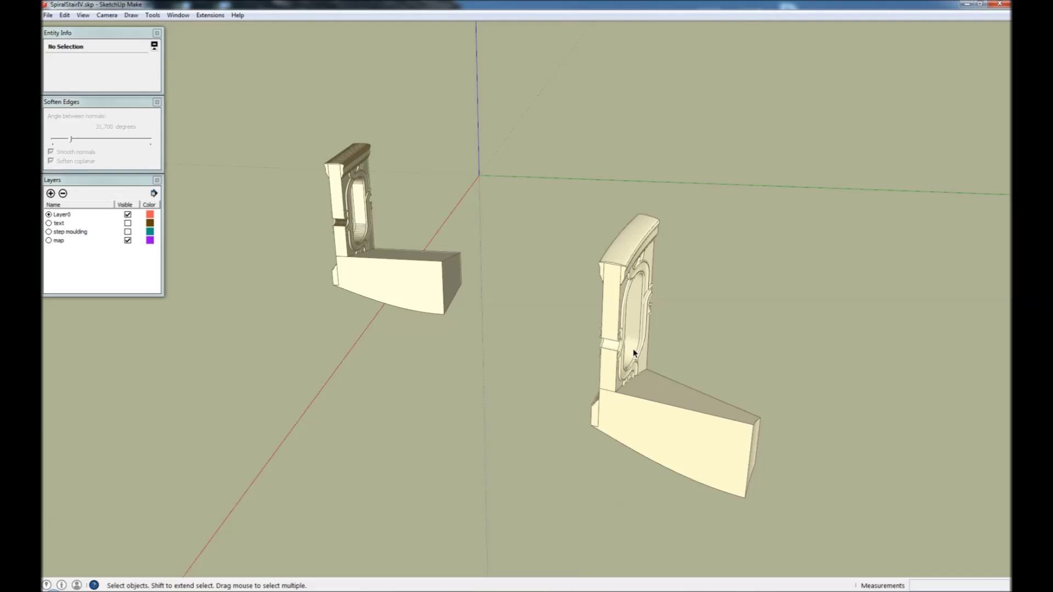
click(127, 232)
drag(280, 285, 232, 236)
scroll(265, 256, up, 5)
scroll(267, 273, up, 10)
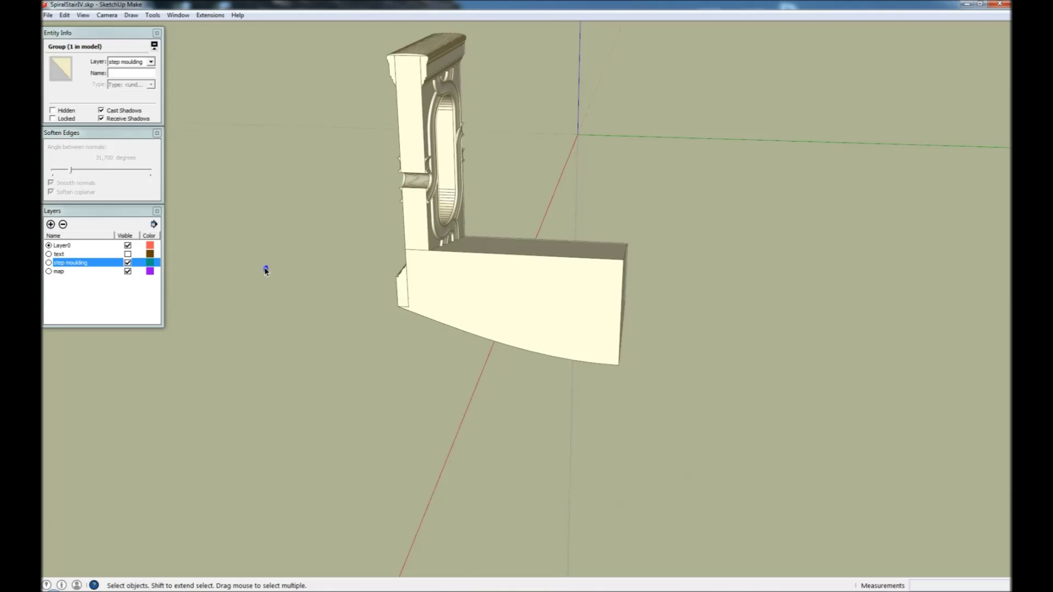
scroll(266, 273, up, 1)
Step: Move the moulding profile group to the step's corner
key(m)
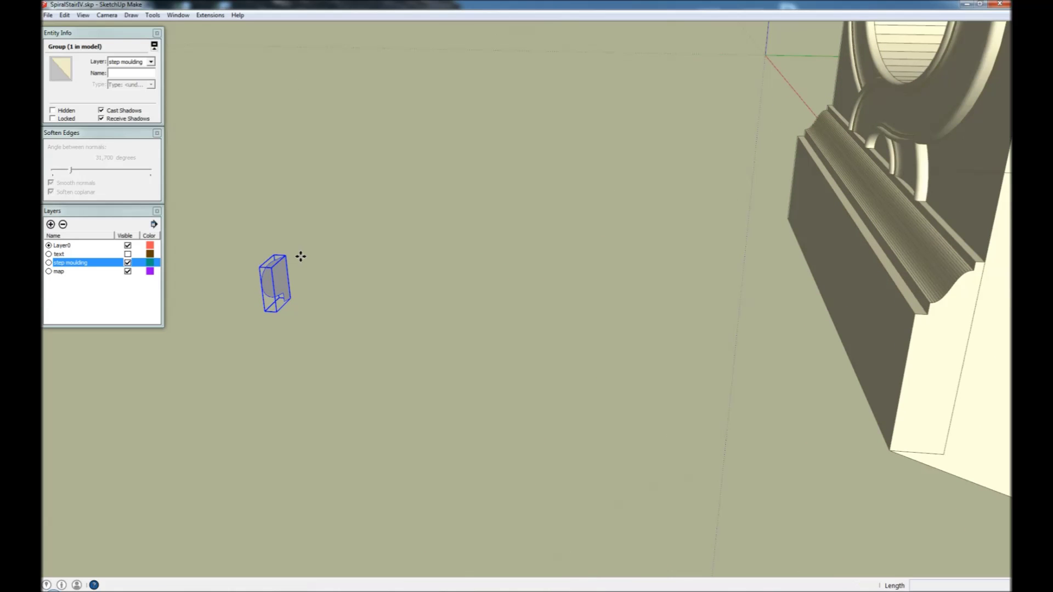
click(285, 254)
scroll(276, 208, down, 3)
click(276, 209)
scroll(275, 211, down, 8)
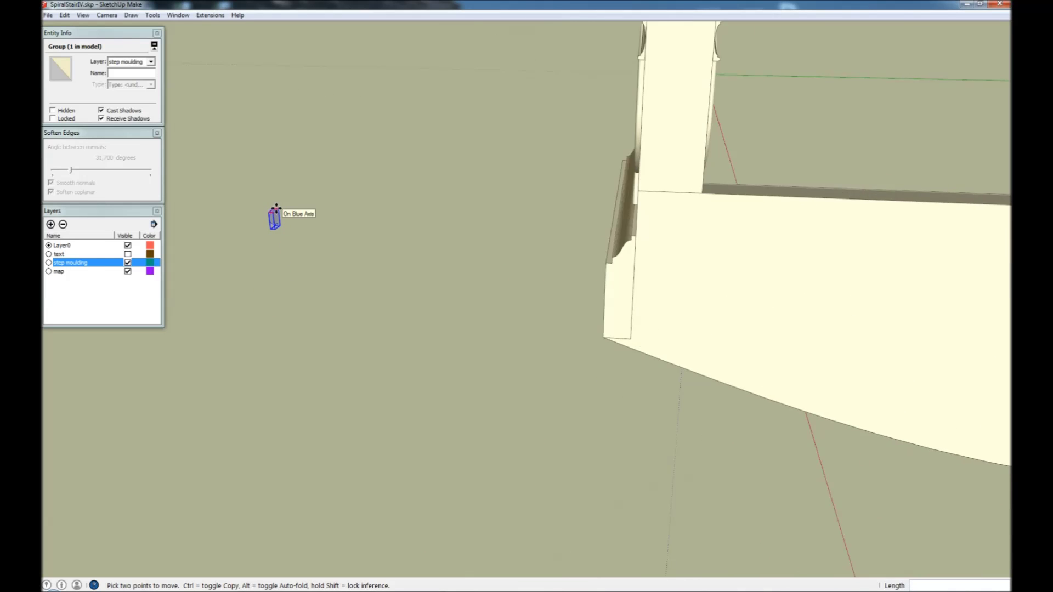
scroll(501, 329, up, 6)
scroll(504, 301, up, 4)
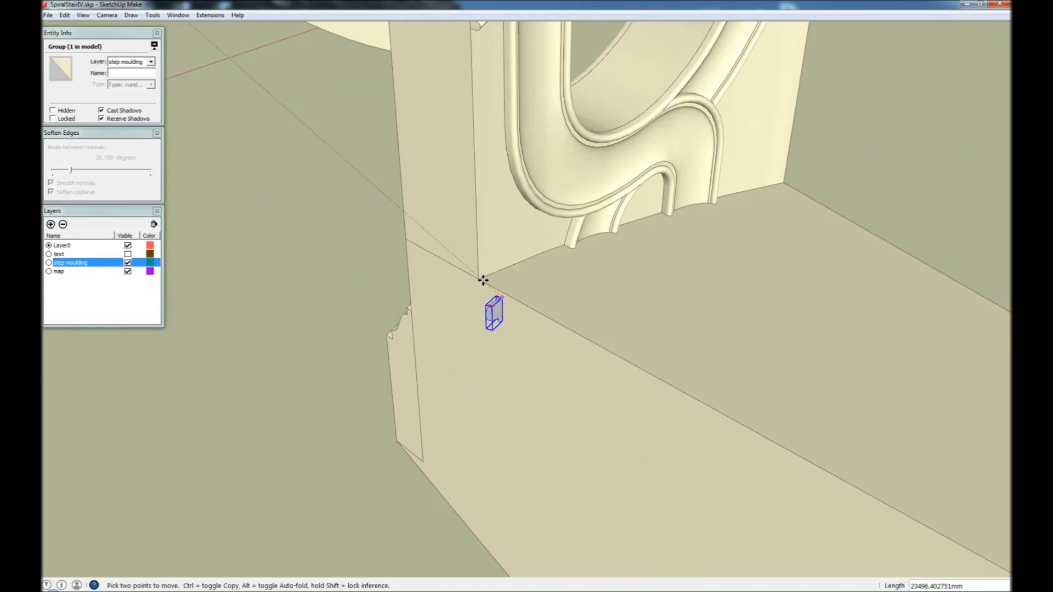
click(454, 258)
key(space)
Step: Push/Pull the moulding profile 5600 mm along the step's front edge and close the group
double_click(448, 275)
key(p)
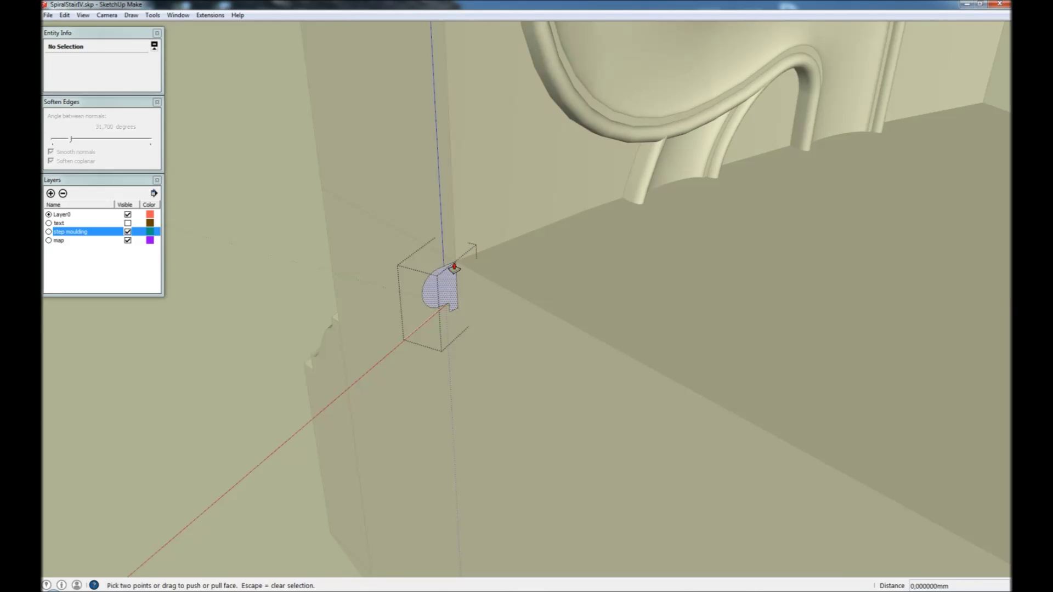
click(449, 275)
scroll(451, 270, down, 3)
scroll(455, 267, down, 2)
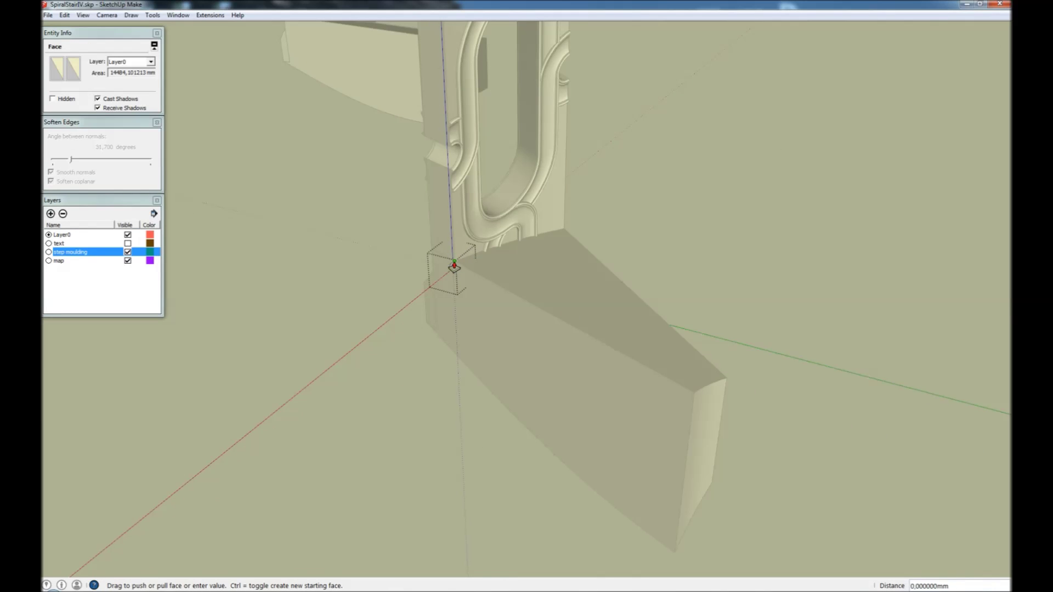
click(694, 395)
key(space)
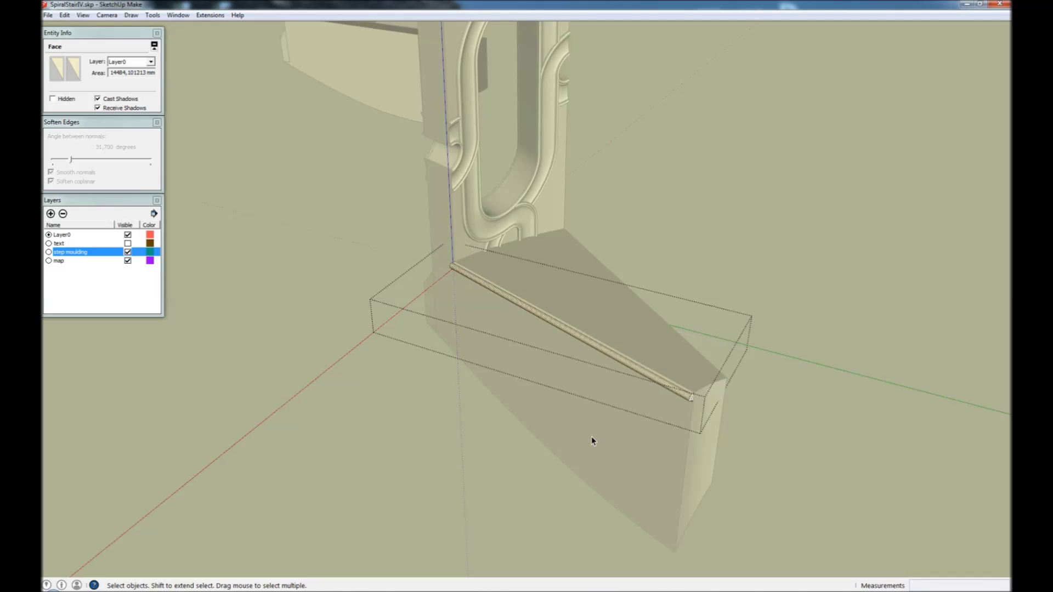
click(558, 402)
Step: Select the whole right staircase piece
click(592, 344)
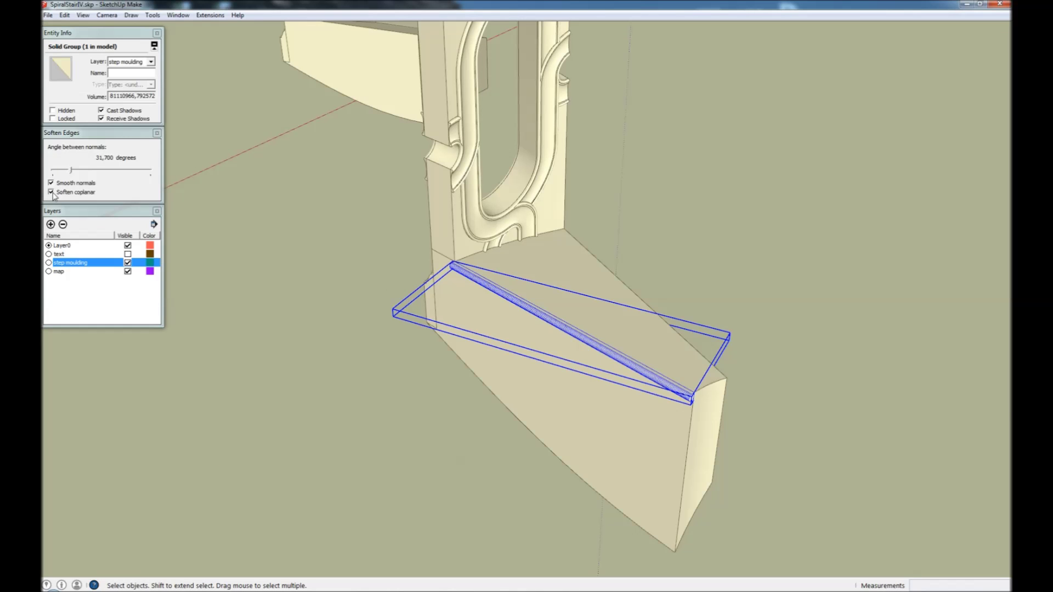
click(269, 269)
scroll(518, 310, down, 6)
middle_drag(447, 334, 670, 278)
drag(670, 277, 555, 139)
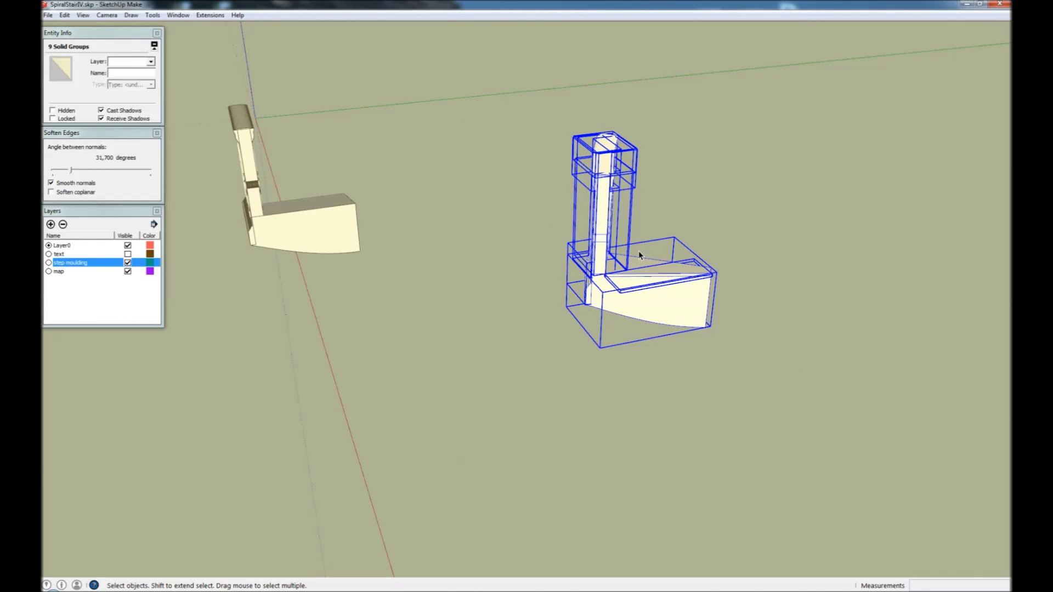
Step: Make the selected staircase piece a component named 'step'
right_click(656, 297)
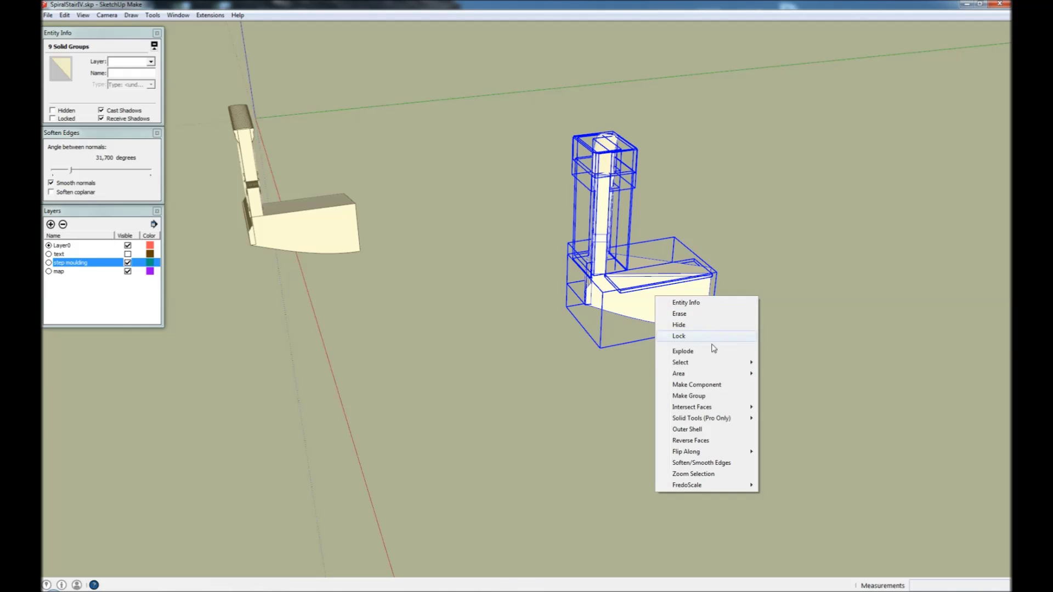
click(700, 383)
text(st)
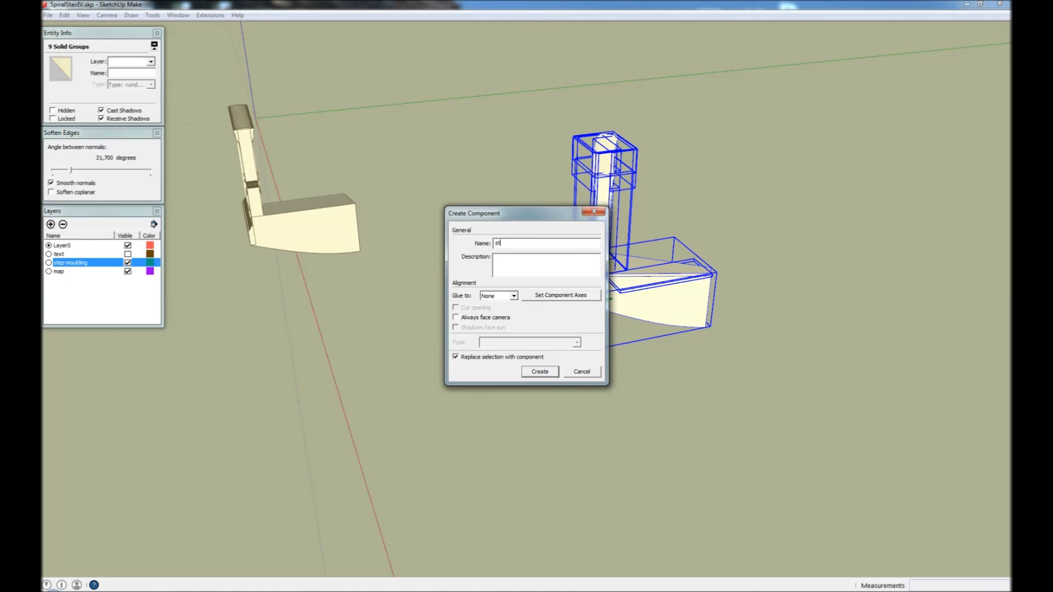
text(ep)
key(Return)
Step: Copy the step component upward, placing the copy directly above the original
middle_drag(706, 296, 506, 333)
scroll(532, 383, up, 10)
key(m)
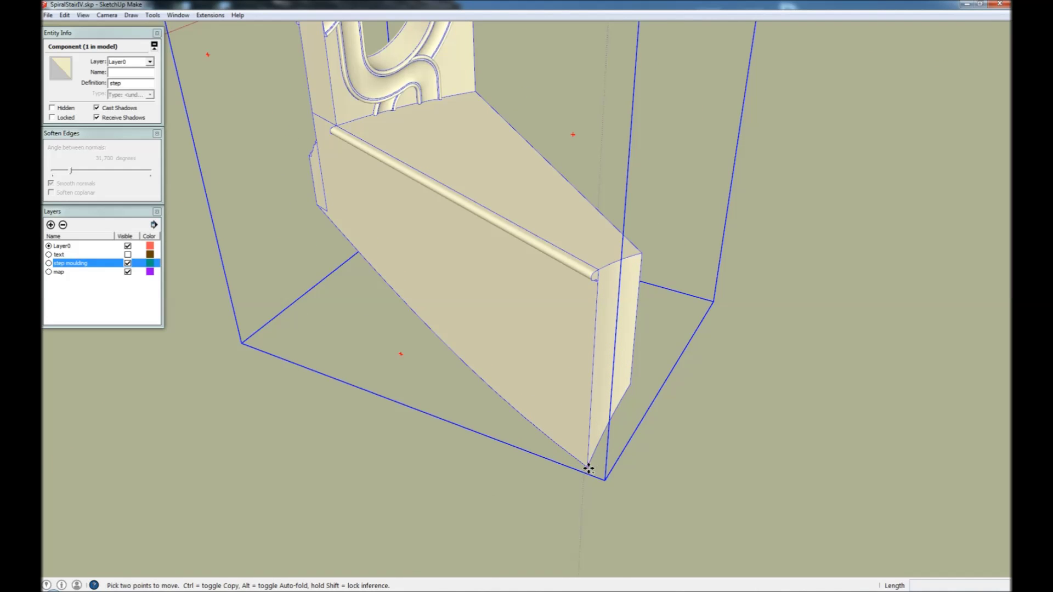
click(591, 466)
key(ctrl)
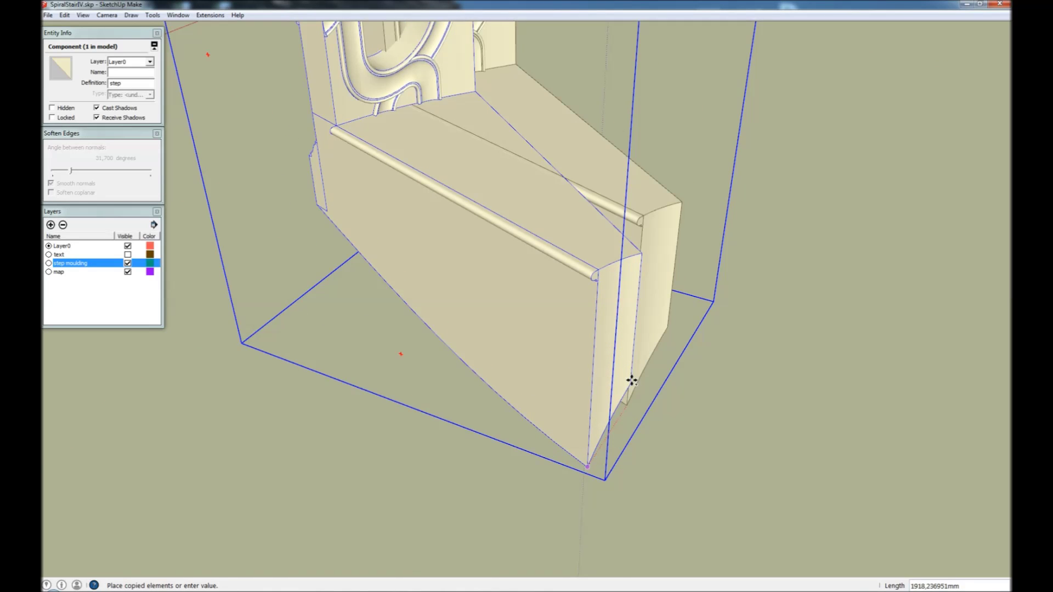
click(626, 381)
Step: Rotate the upper step copy about its corner by about 19.149°
key(q)
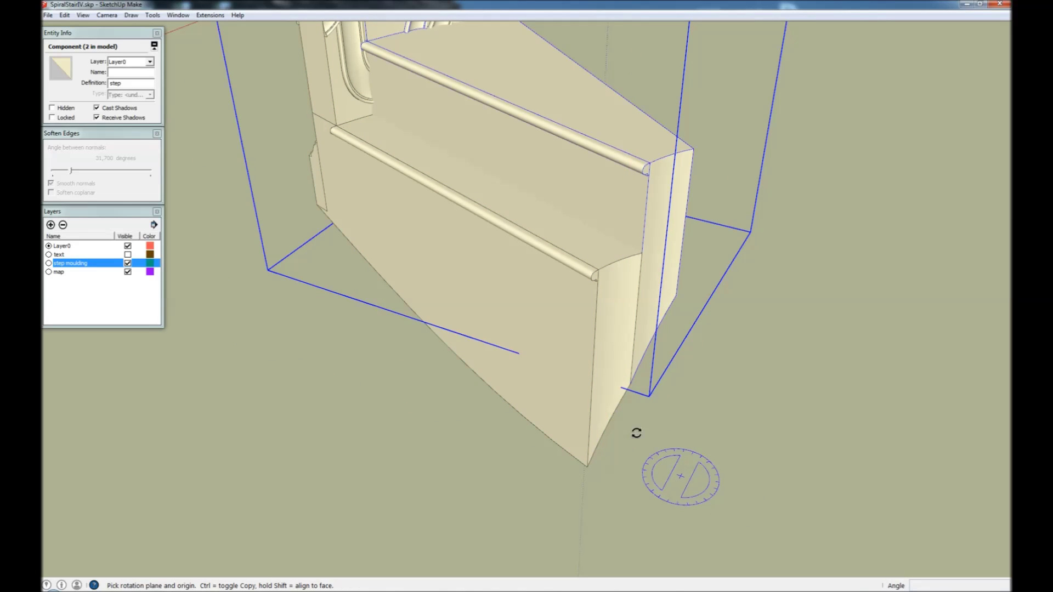
click(631, 386)
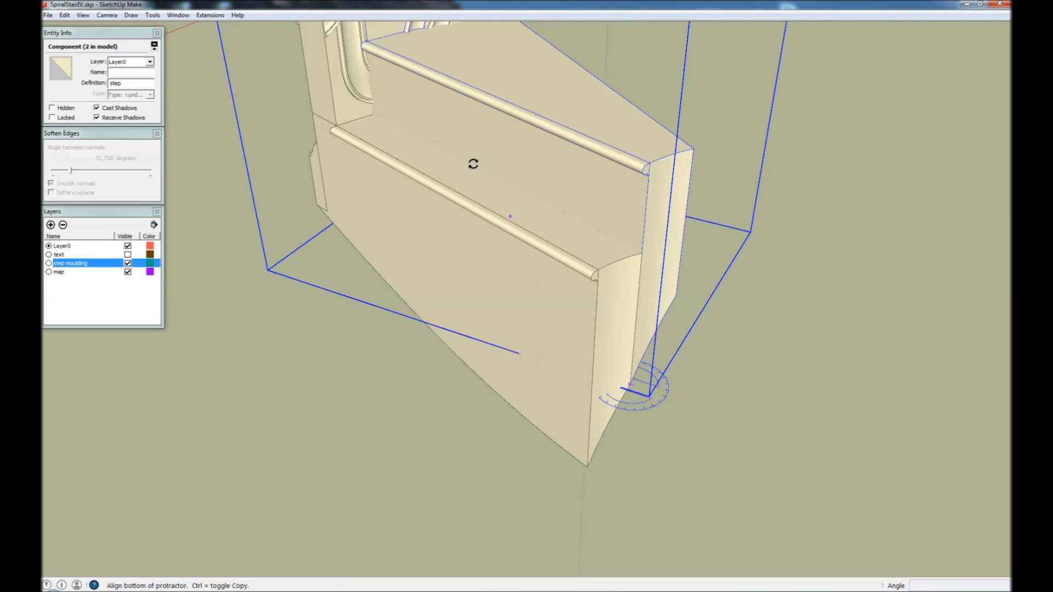
click(419, 109)
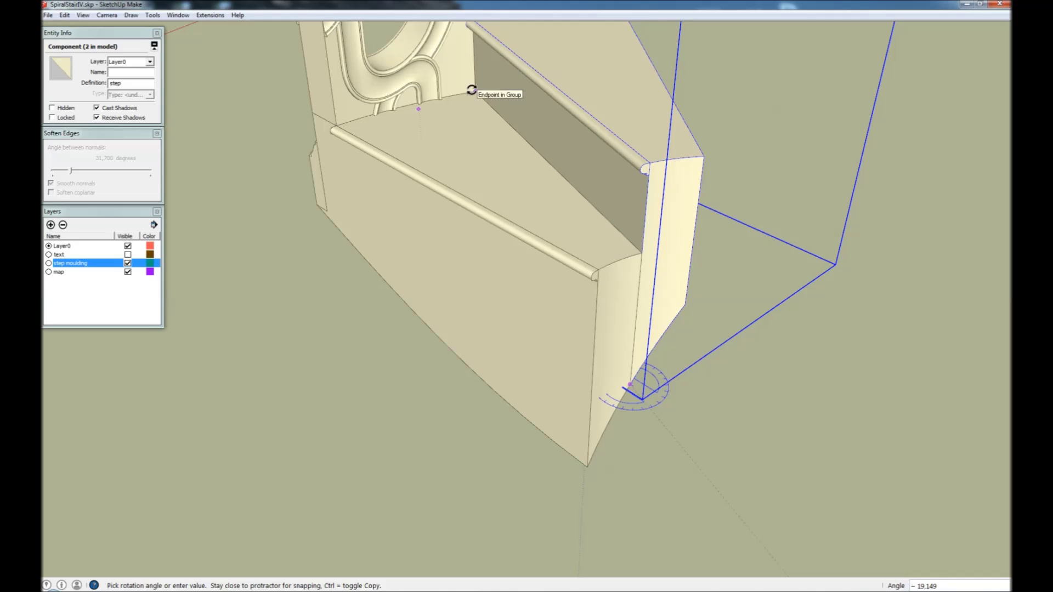
click(472, 89)
key(space)
Step: Copy the step up again and rotate this third step the same way about its corner
key(m)
click(630, 384)
key(ctrl)
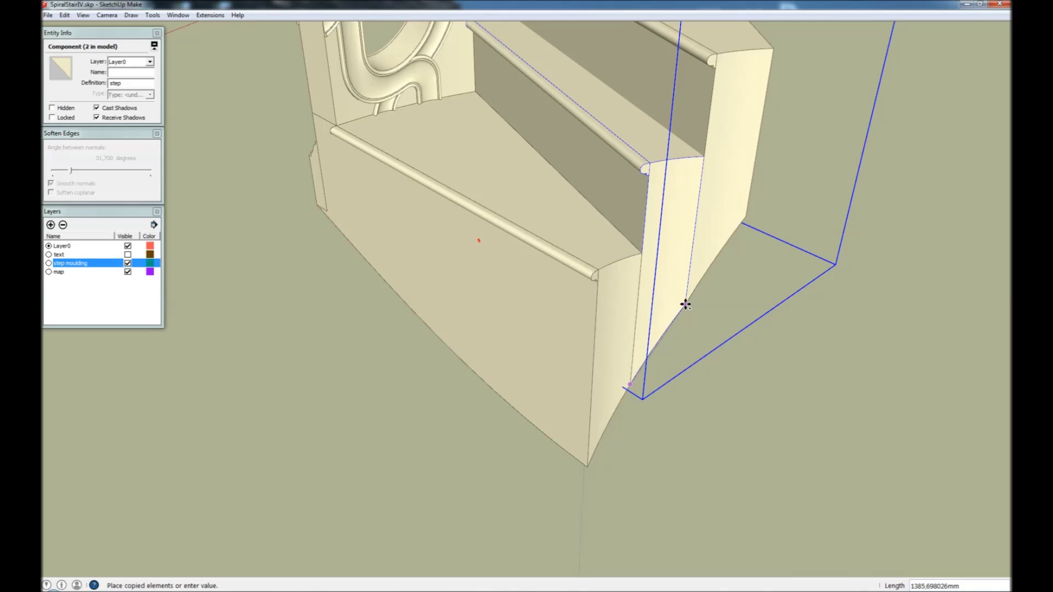
click(685, 304)
key(q)
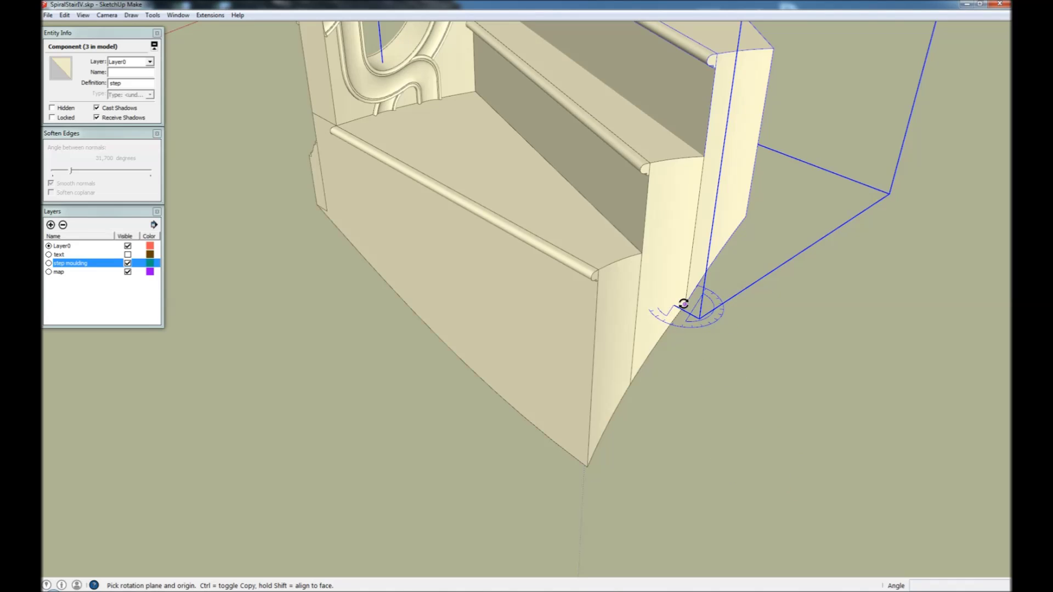
click(684, 304)
scroll(684, 304, down, 1)
click(573, 101)
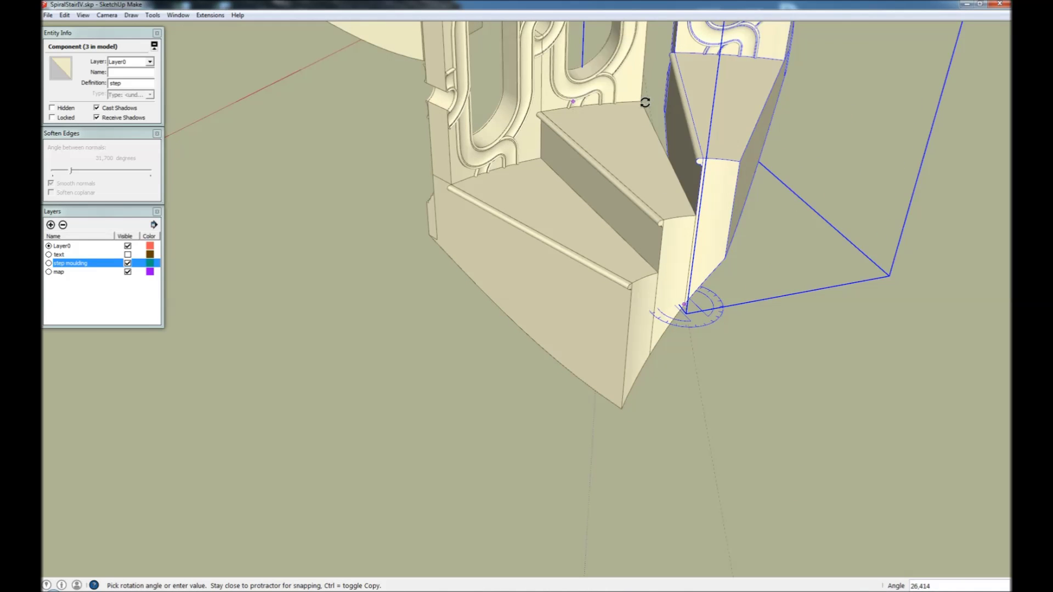
click(642, 103)
key(space)
click(503, 384)
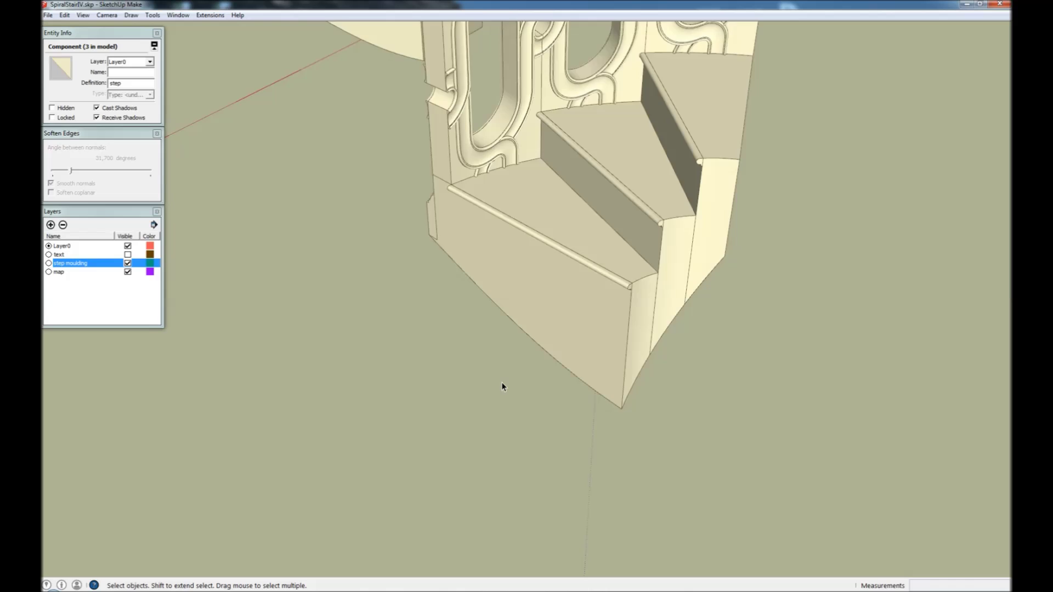
scroll(502, 384, down, 3)
Step: Box-select the separate six-group balustrade section and delete it
scroll(502, 387, down, 3)
middle_drag(367, 364, 558, 418)
drag(488, 447, 250, 305)
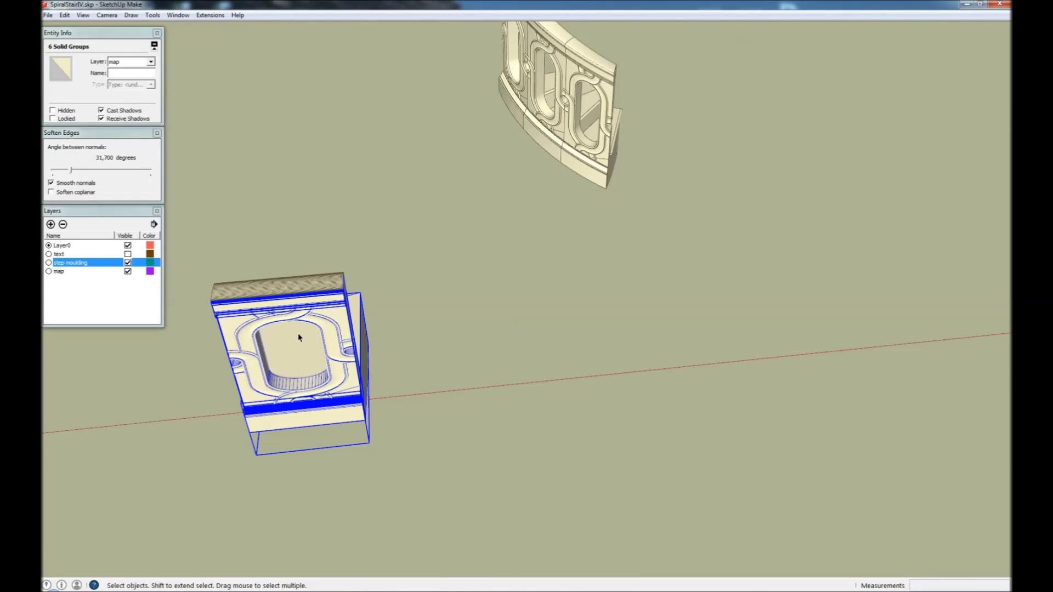
drag(231, 251, 231, 251)
key(Delete)
Step: Orbit and zoom around the remaining curved balustrade to inspect it, including its underside
middle_drag(373, 346, 430, 375)
scroll(430, 375, down, 3)
scroll(491, 135, up, 3)
scroll(500, 167, up, 4)
middle_drag(547, 254, 628, 103)
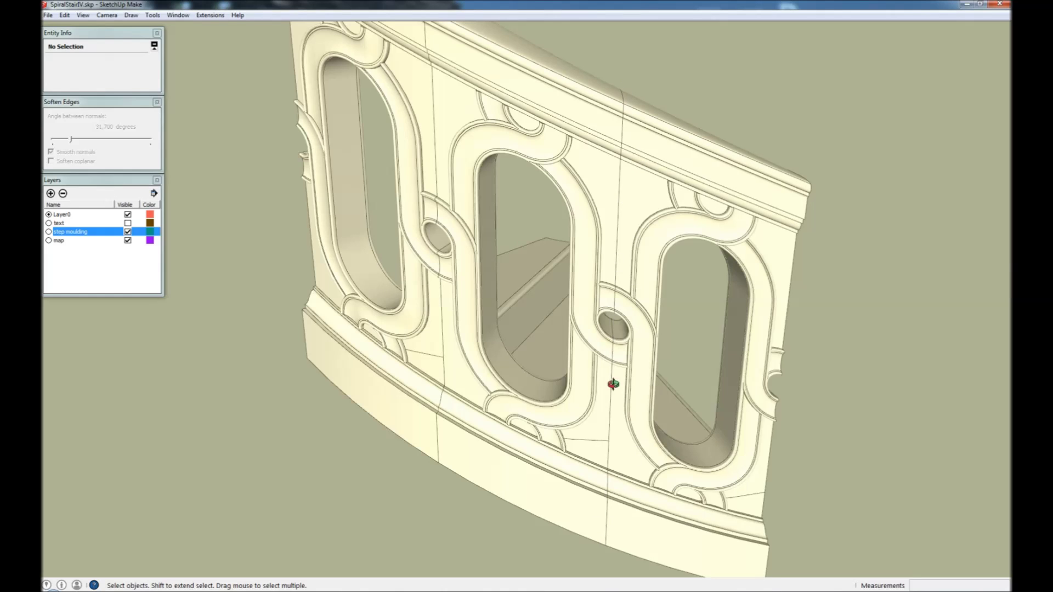
middle_drag(613, 384, 599, 329)
scroll(604, 298, up, 5)
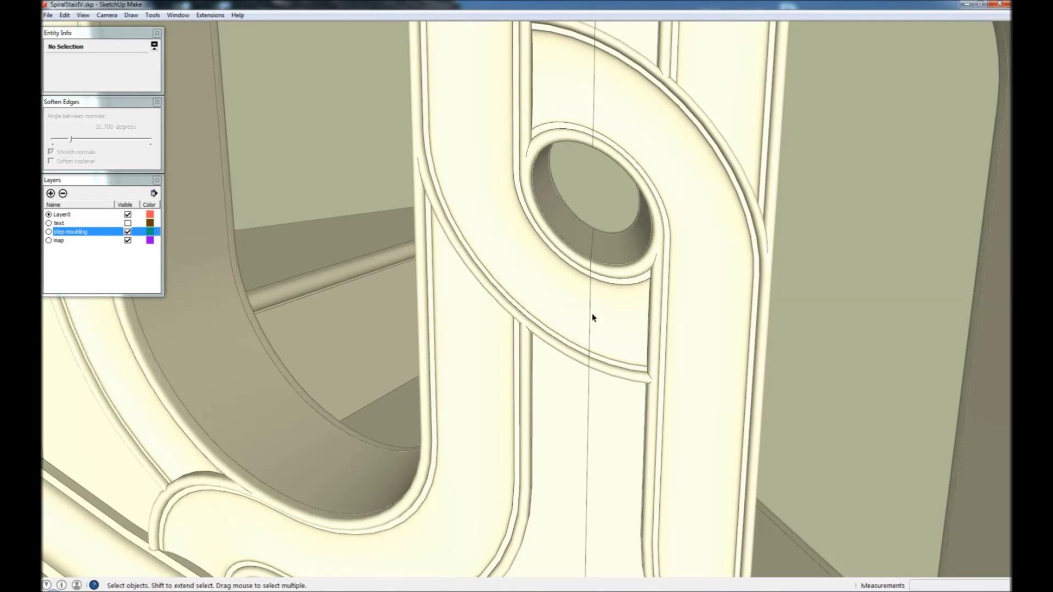
scroll(622, 259, down, 10)
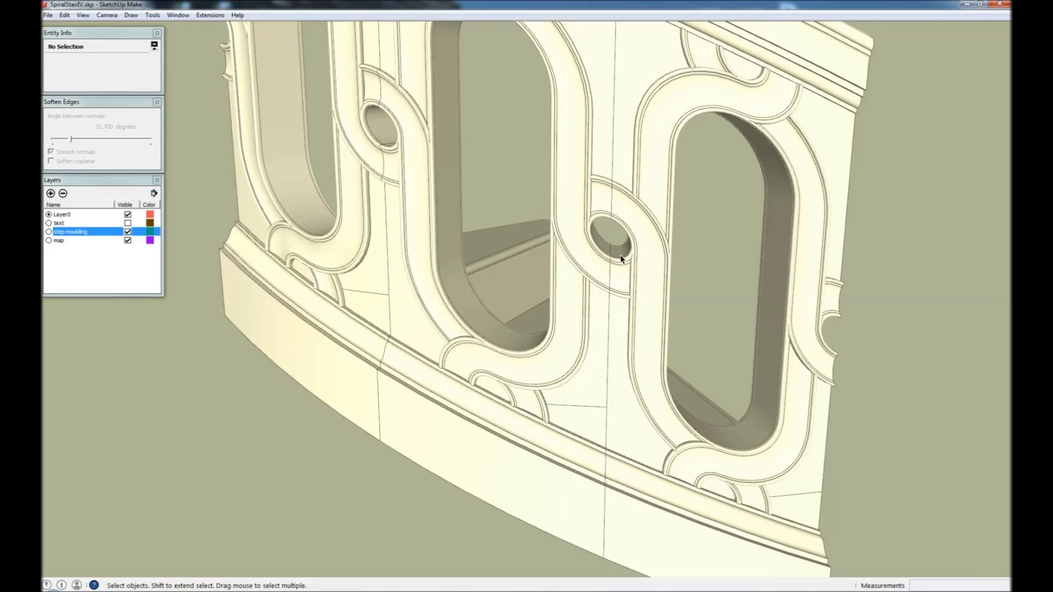
scroll(495, 289, down, 5)
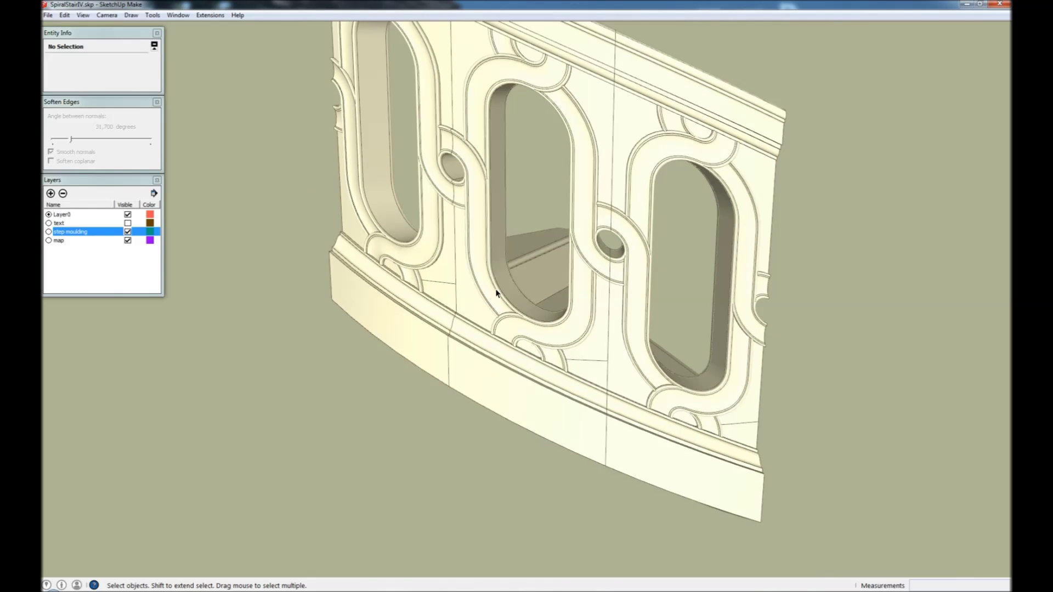
middle_drag(548, 379, 750, 214)
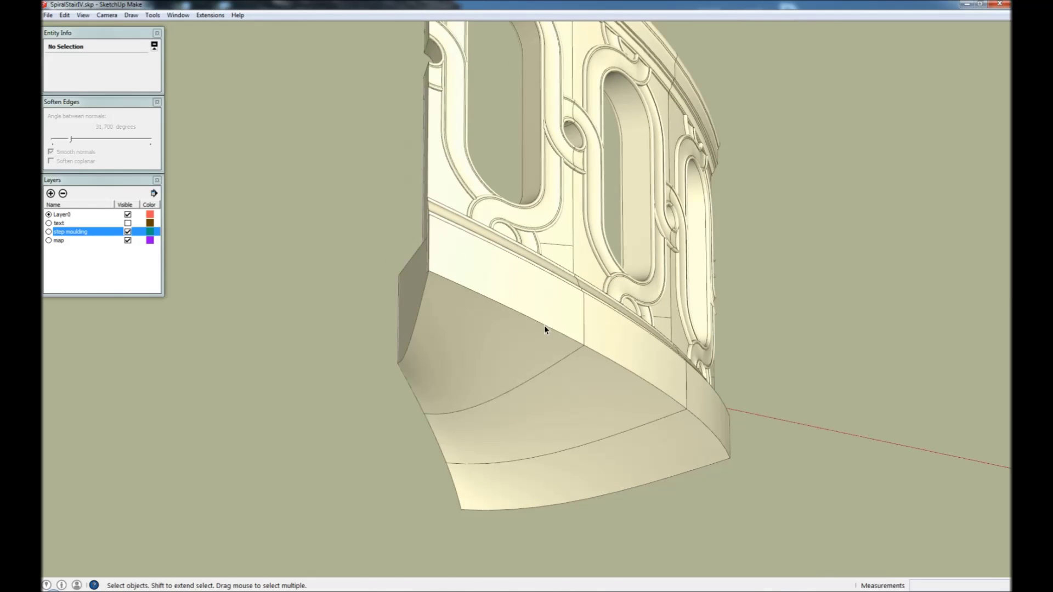
middle_drag(525, 336, 624, 297)
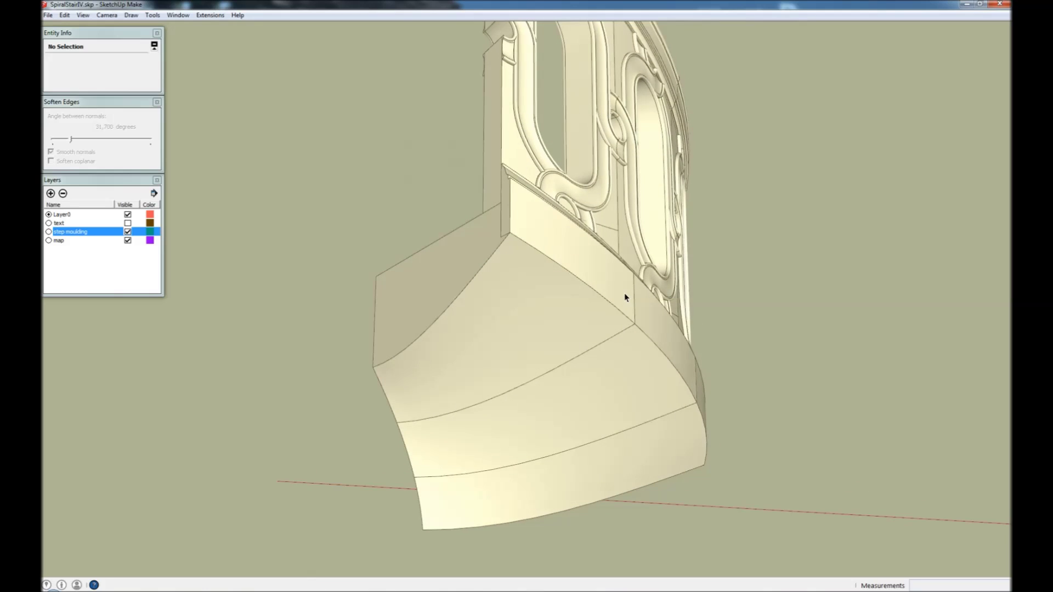
Step: Paste a copy of the step moulding's curved surface in place
key(alt+h)
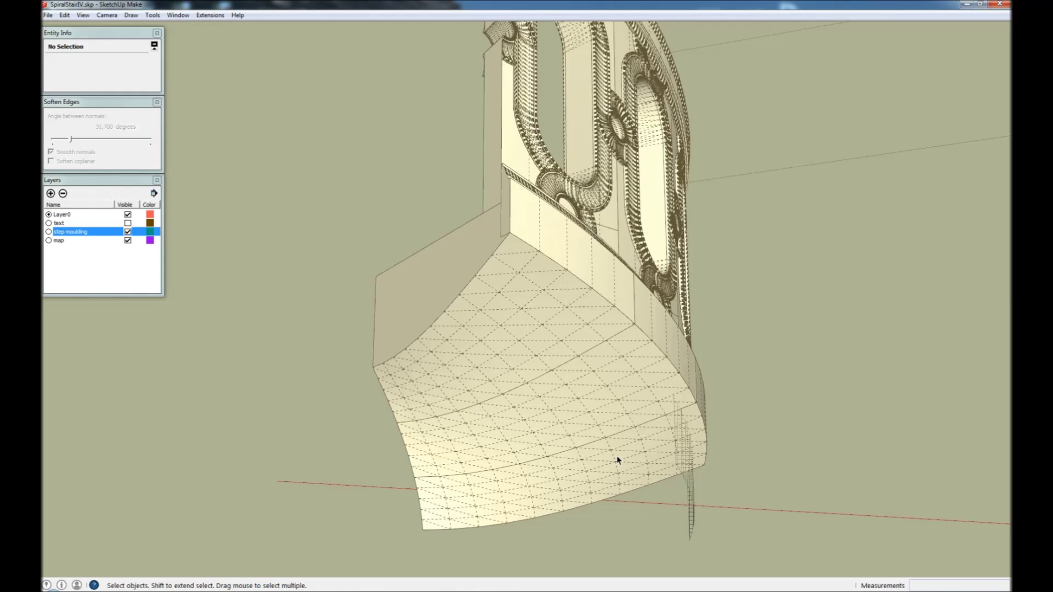
middle_drag(484, 394, 628, 297)
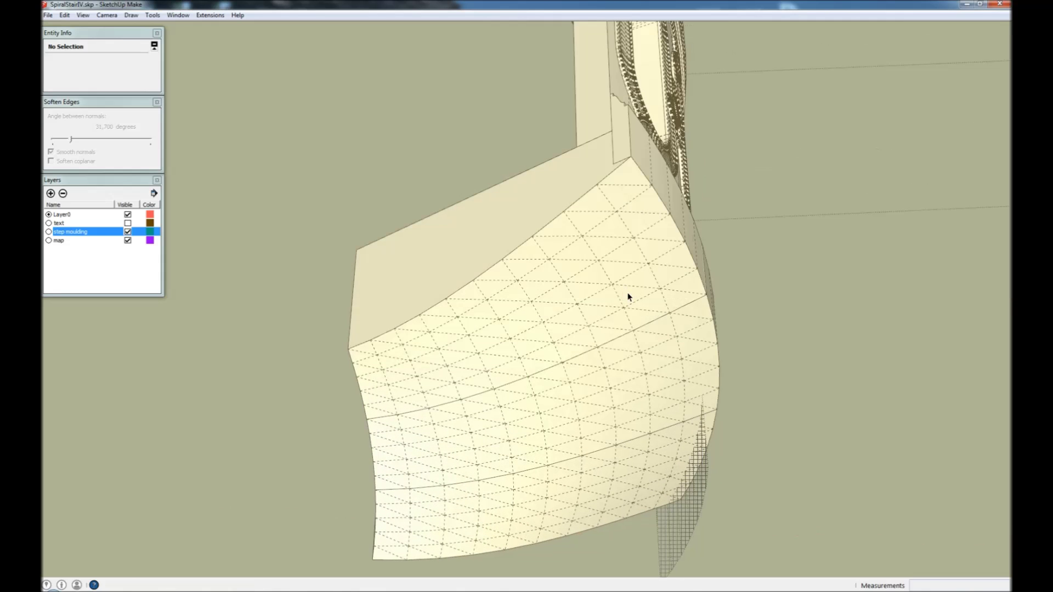
key(alt+h)
double_click(568, 284)
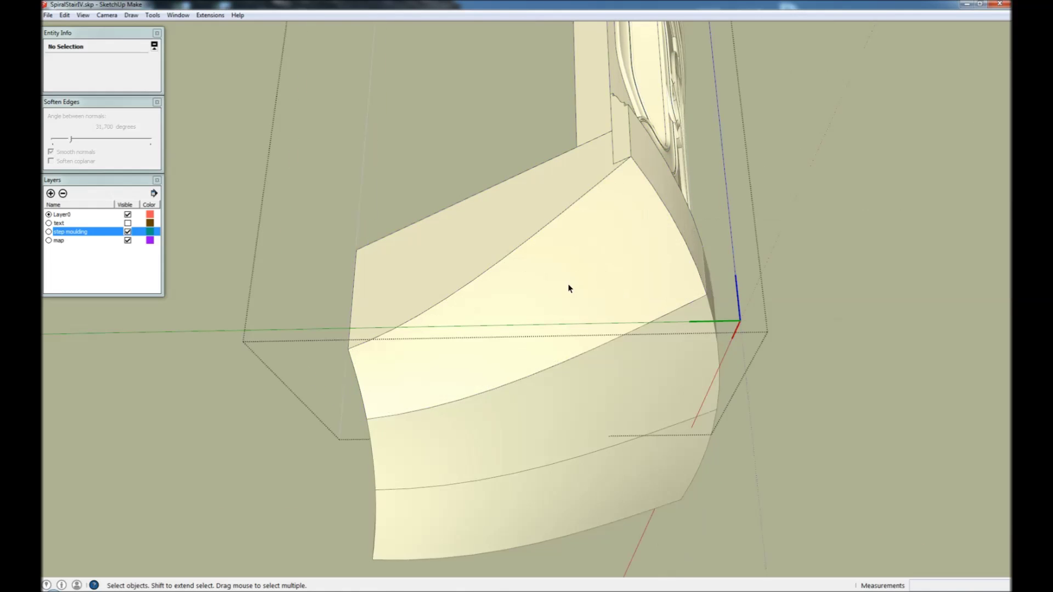
click(570, 280)
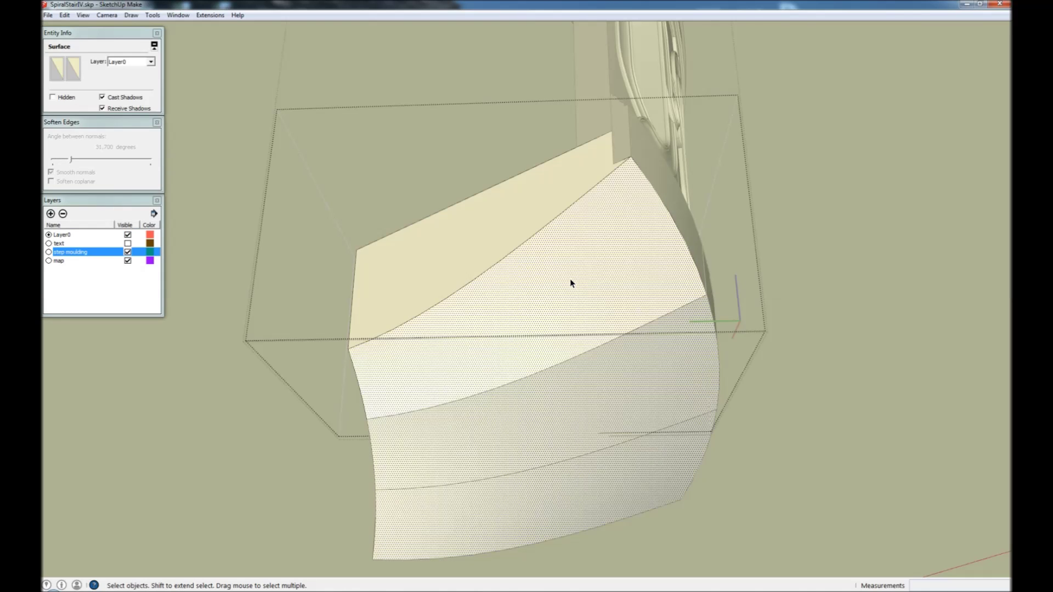
key(Escape)
key(ctrl+shift+v)
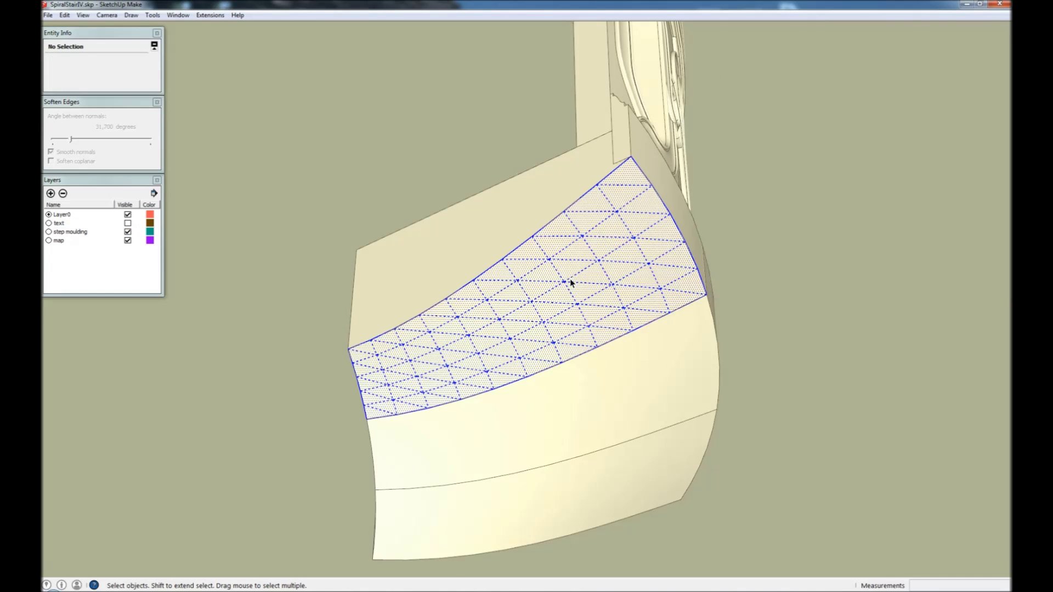
Step: Paste in place copies of the middle moulding's and stair part's curved underside surfaces
double_click(604, 385)
triple_click(604, 385)
click(604, 385)
key(Escape)
key(Escape)
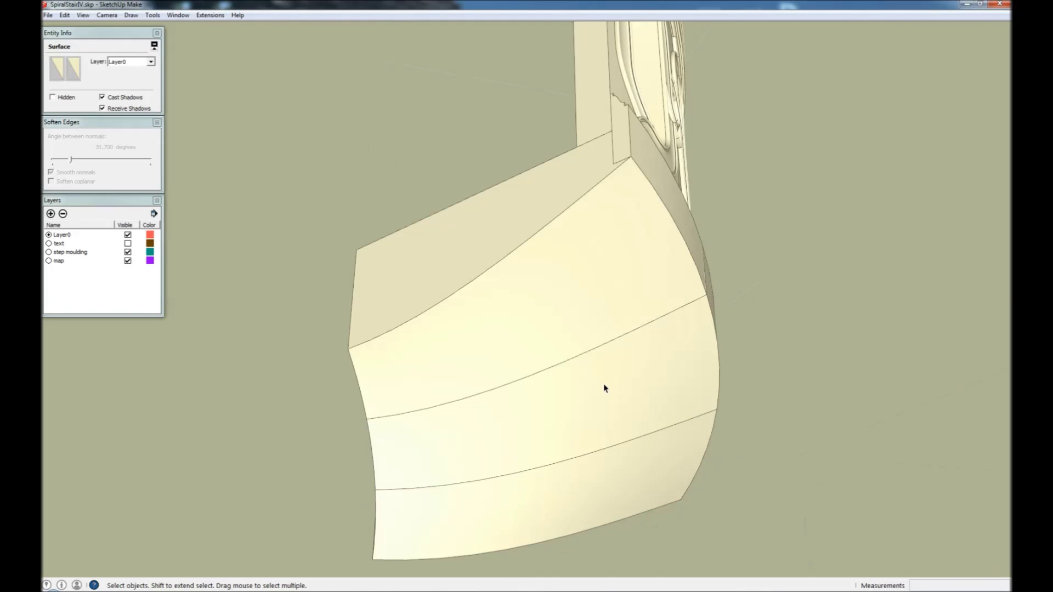
key(ctrl+shift+v)
triple_click(582, 473)
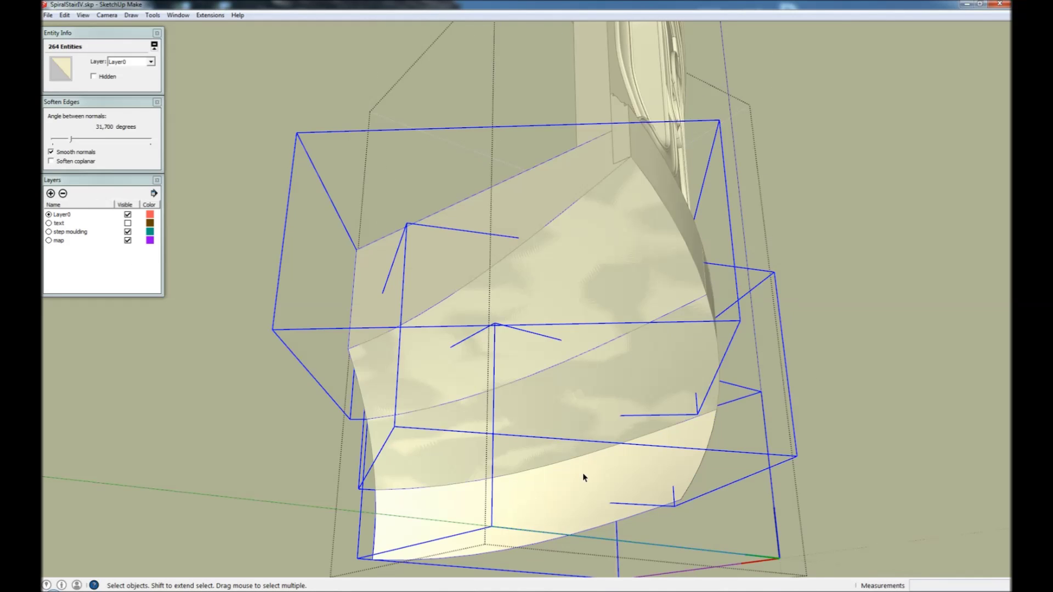
click(582, 472)
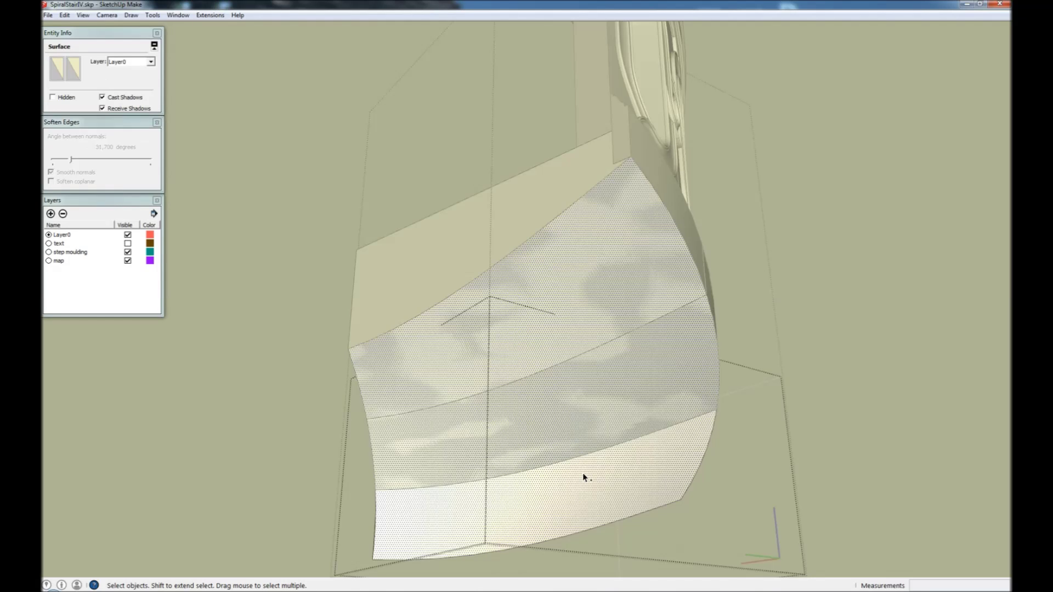
key(Escape)
key(Escape)
key(ctrl+shift+v)
Step: Select the whole gathered curved mesh group and pick it up with Move
triple_click(509, 324)
scroll(509, 324, down, 2)
key(Escape)
middle_drag(538, 367, 693, 501)
scroll(501, 418, down, 4)
key(m)
click(439, 373)
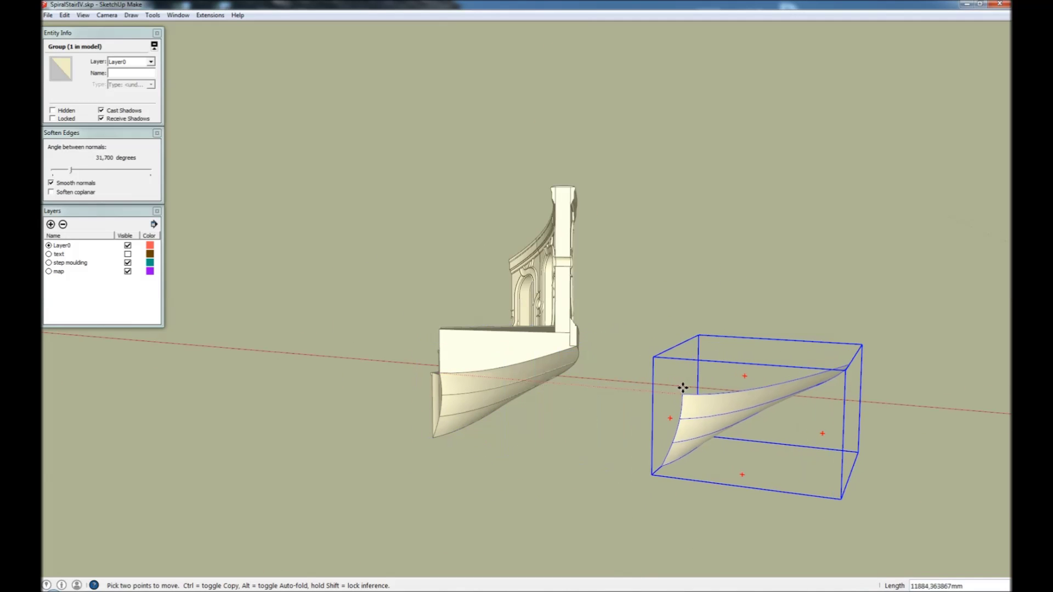
Step: Drop the curved surface group to the right of the step
click(683, 392)
key(space)
click(597, 419)
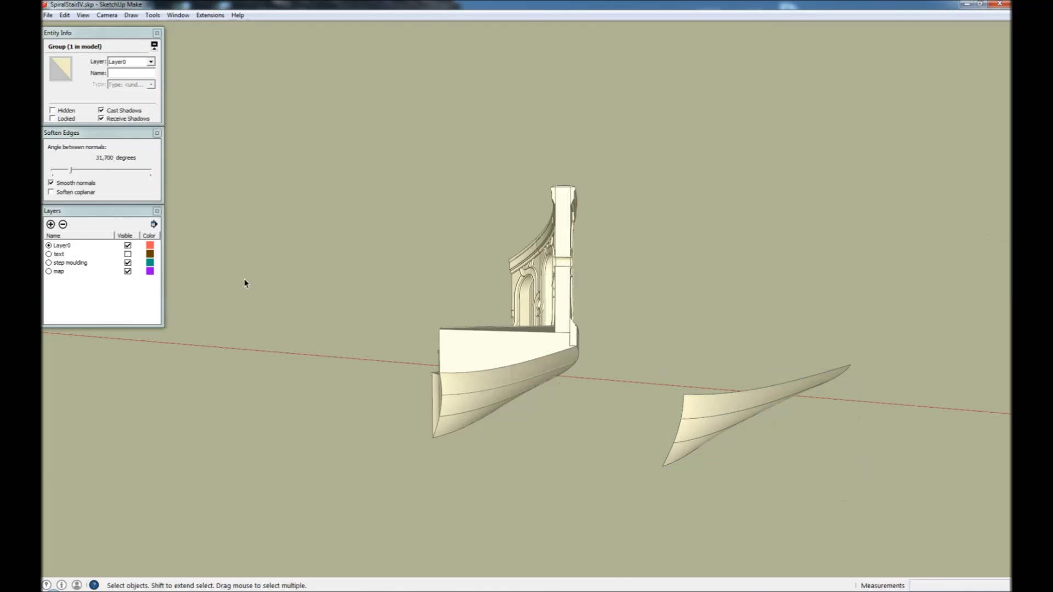
Step: Show the 'text' layer and move the 3D 'test' text next to the curved surface
click(128, 223)
middle_drag(445, 383, 327, 335)
drag(206, 234, 207, 236)
key(m)
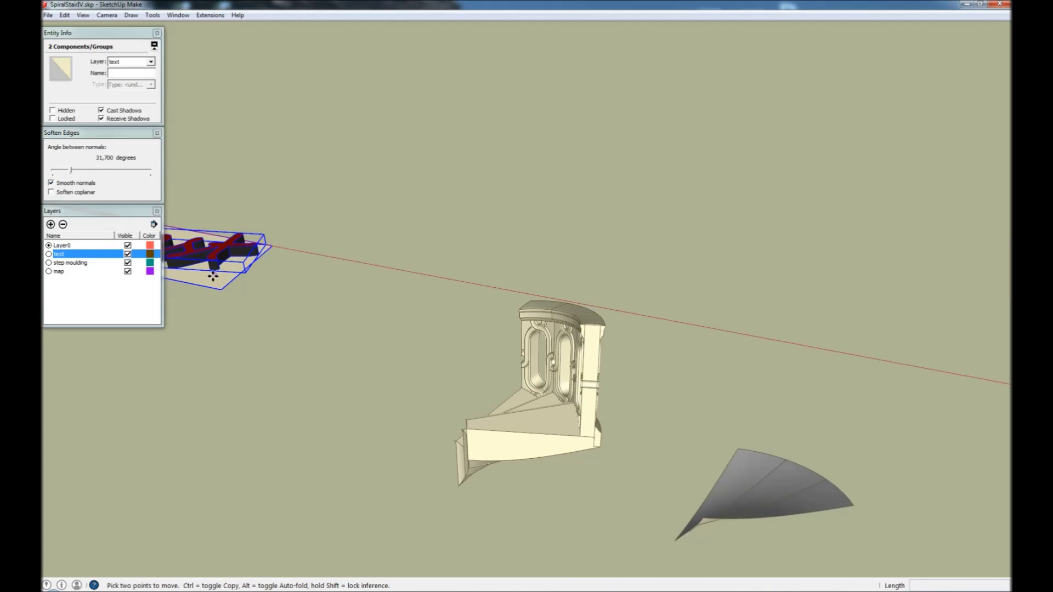
scroll(213, 277, down, 4)
click(212, 274)
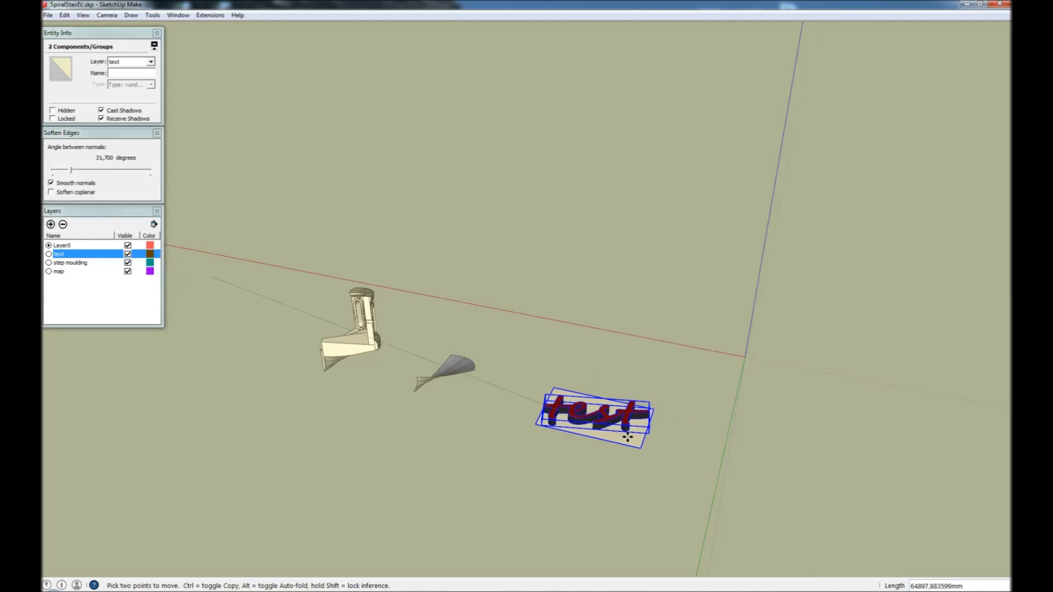
click(590, 423)
key(space)
click(533, 454)
scroll(434, 373, up, 1)
scroll(434, 373, up, 2)
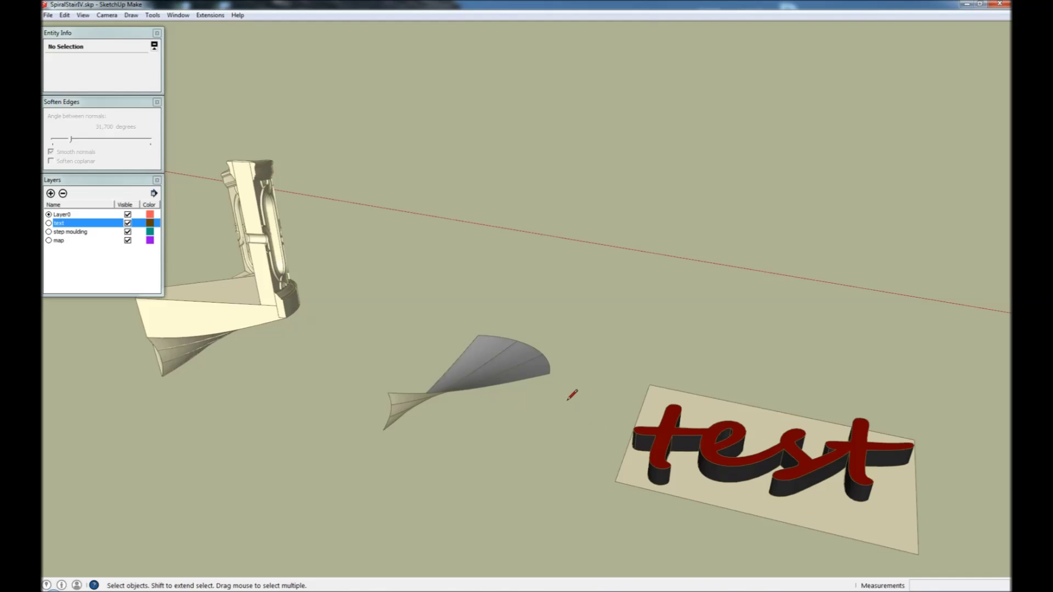
Step: Draw two lines from the curved surface's tip to the text sheet's corners
click(550, 374)
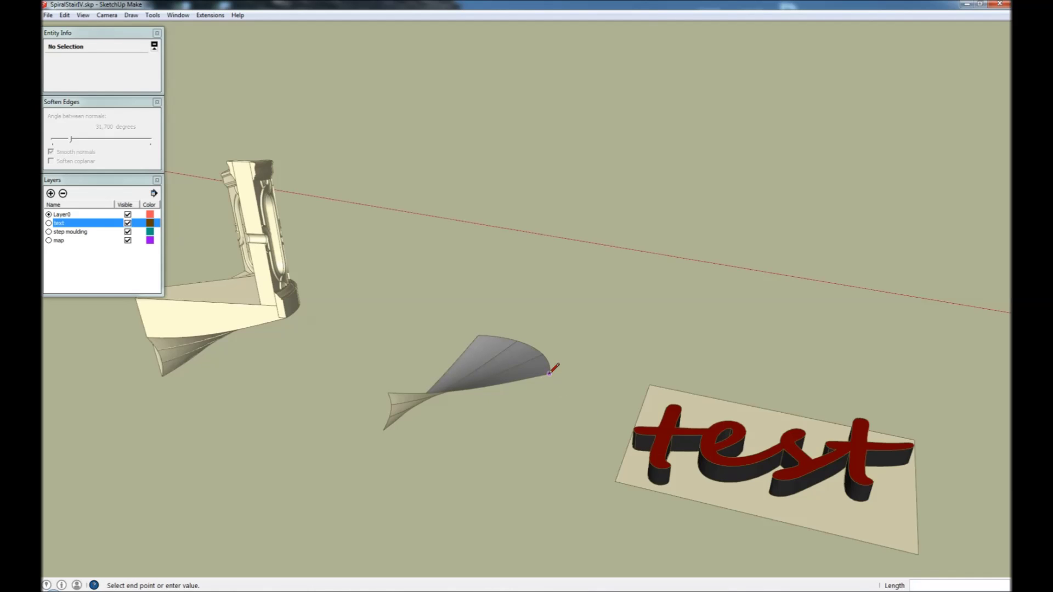
click(650, 384)
click(615, 481)
click(388, 391)
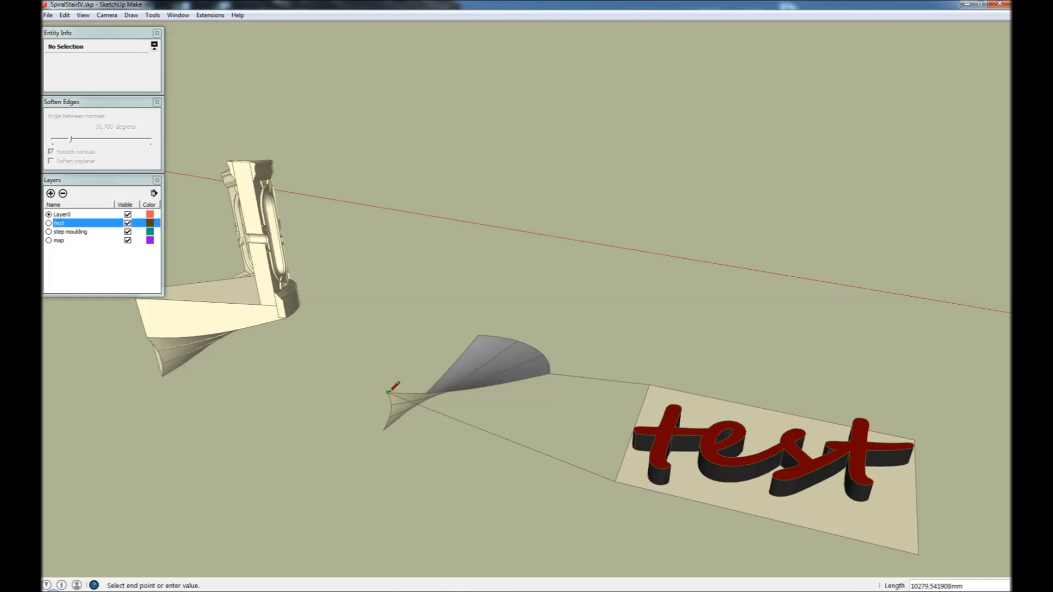
key(space)
Step: Group the two connecting edges, then group them with the 'test' text and its base sheet
middle_drag(437, 409, 536, 414)
click(617, 452)
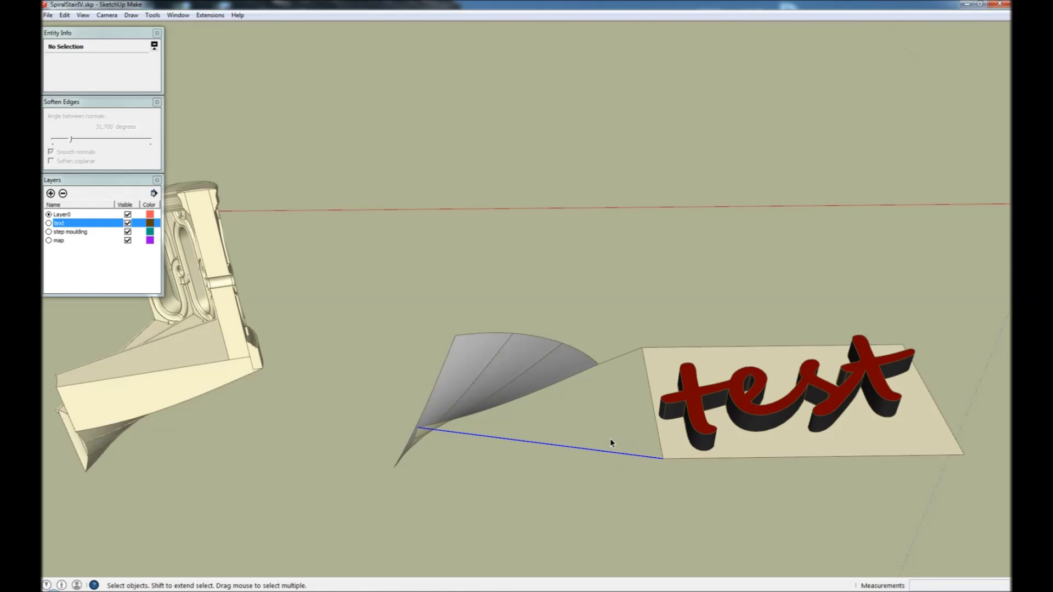
shift+drag(629, 371, 611, 341)
key(g)
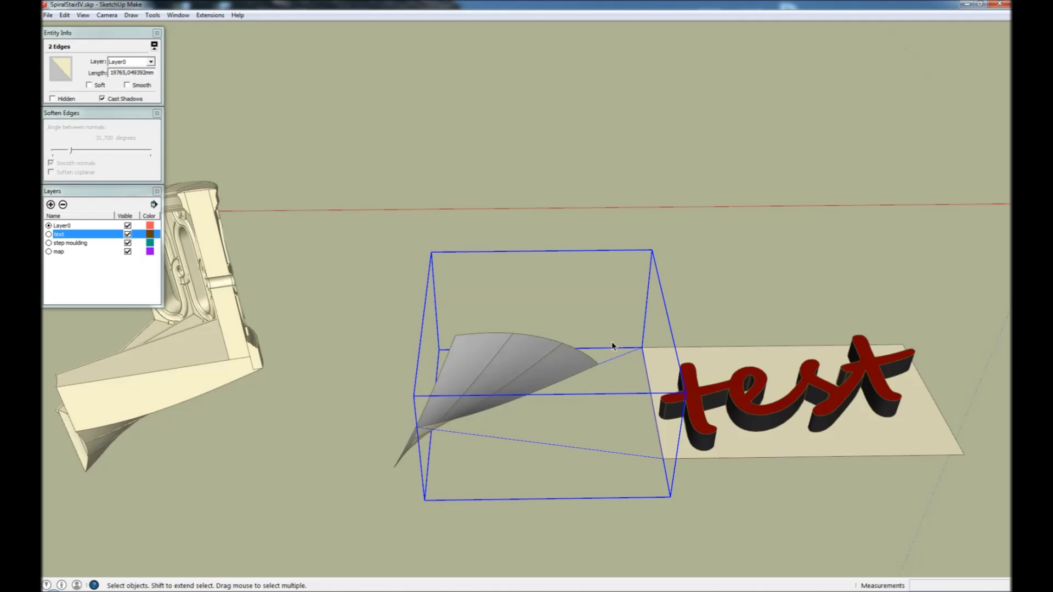
shift+click(682, 357)
shift+click(726, 358)
key(g)
scroll(541, 404, down, 3)
middle_drag(541, 404, 441, 272)
shift+click(592, 393)
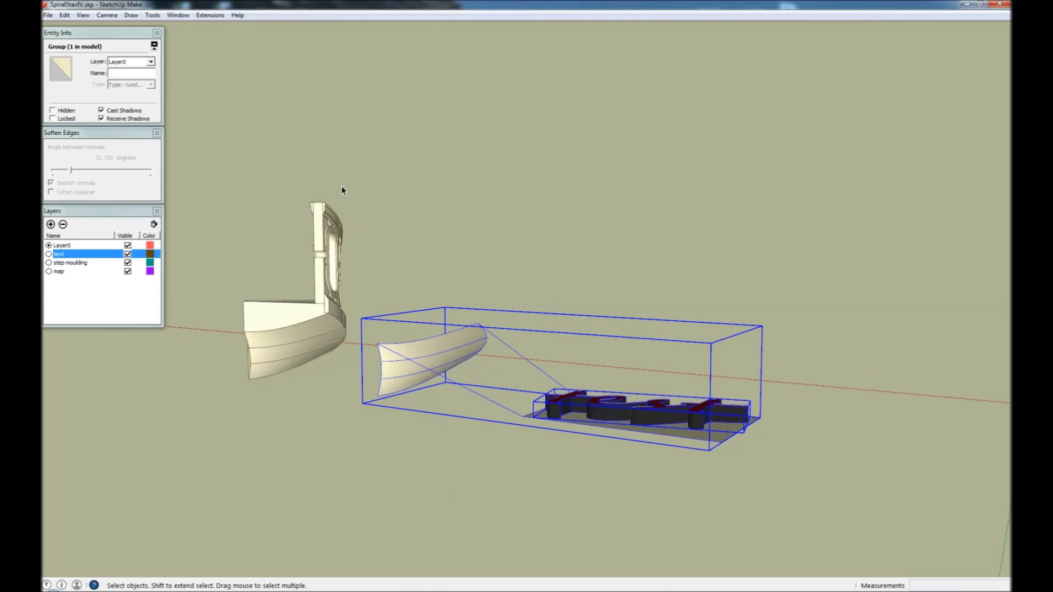
Step: Flowify the 'test' text onto the curved surface, softening coplanar edges at 41 degrees
click(214, 16)
mouse_move(251, 31)
click(313, 27)
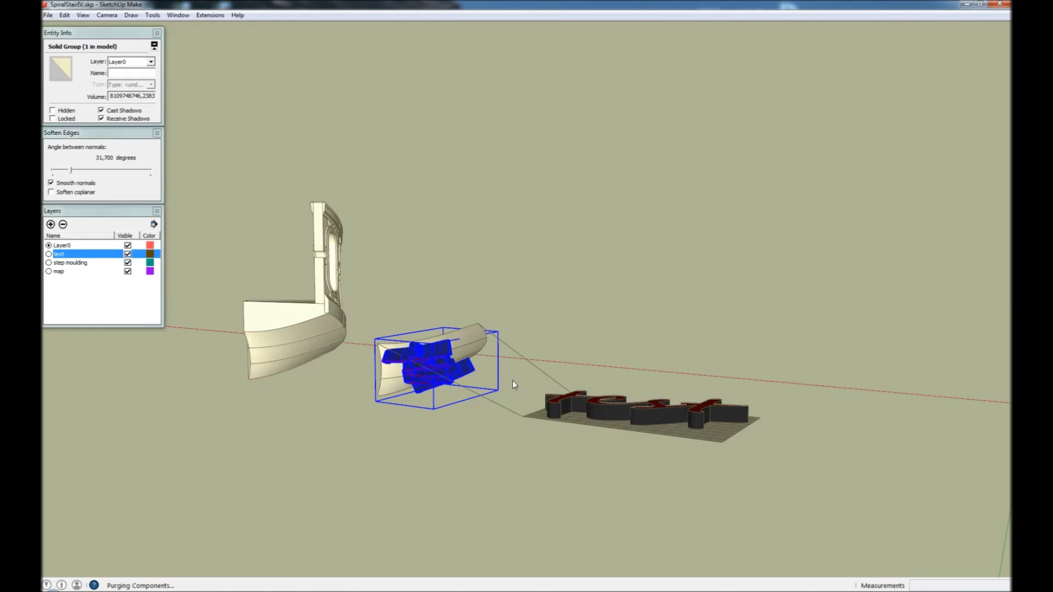
click(635, 354)
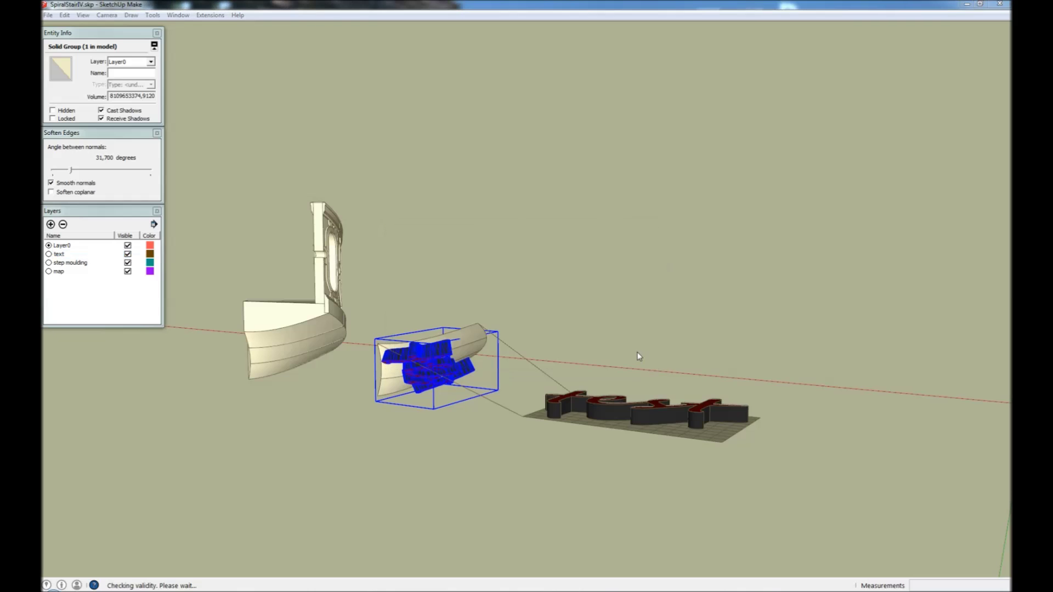
click(51, 192)
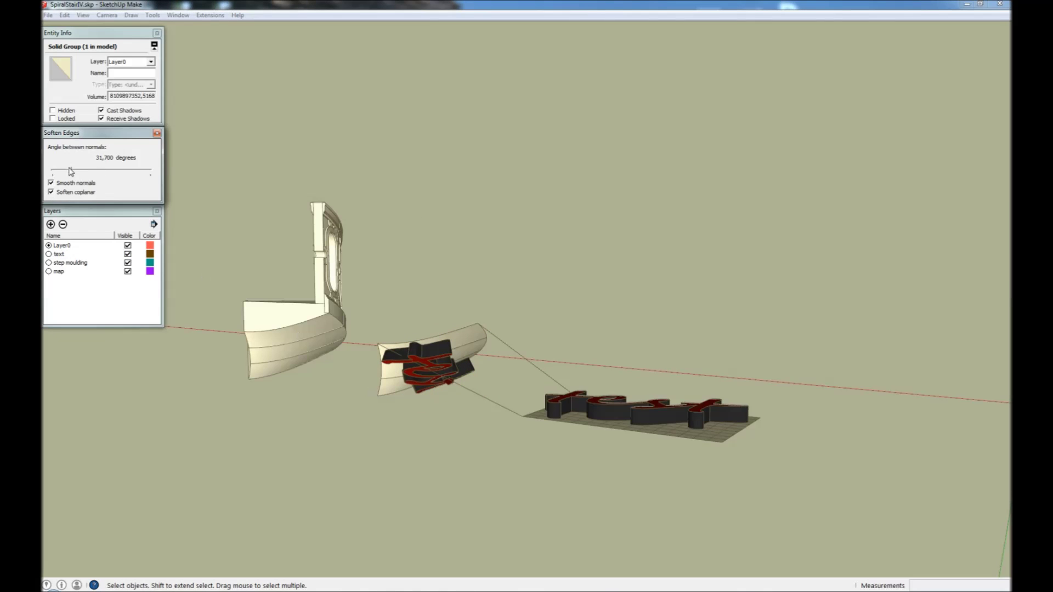
drag(616, 479, 428, 327)
Step: Move the flowed 'test' text groups onto the step's curved underside
middle_drag(457, 363, 689, 465)
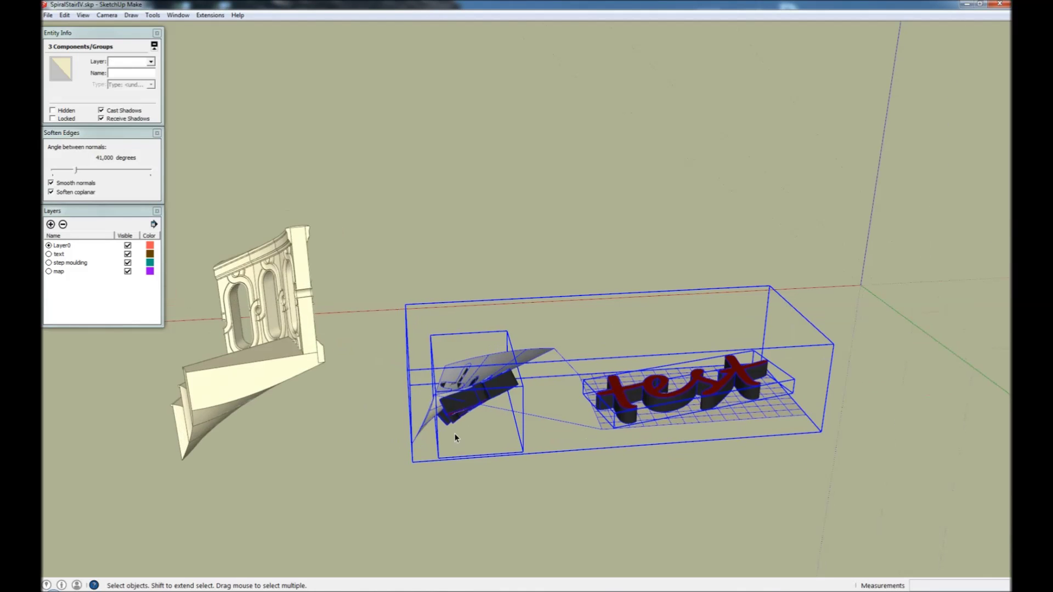
scroll(455, 437, up, 5)
key(m)
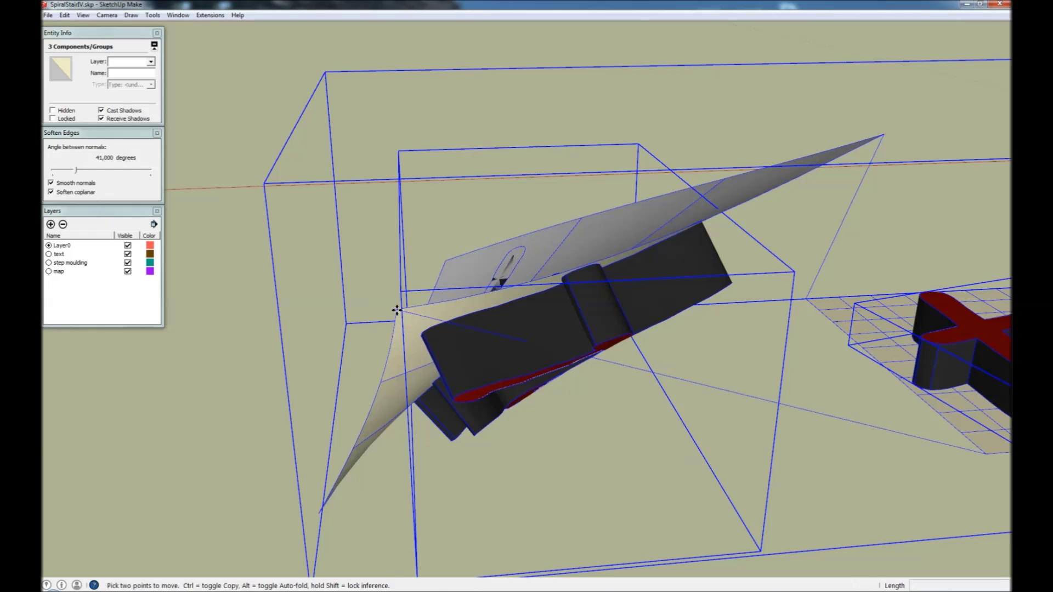
scroll(397, 310, down, 6)
middle_drag(451, 395, 500, 385)
drag(501, 385, 411, 387)
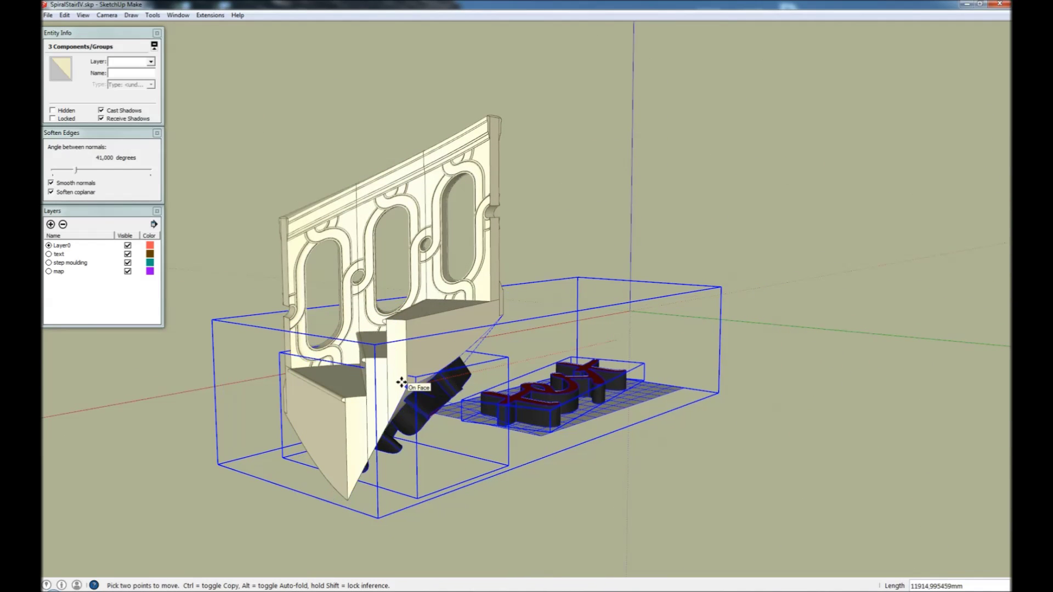
key(space)
click(548, 490)
Step: Delete the flat text and guide surface groups
scroll(554, 482, down, 4)
middle_drag(642, 410, 343, 445)
drag(633, 420, 580, 350)
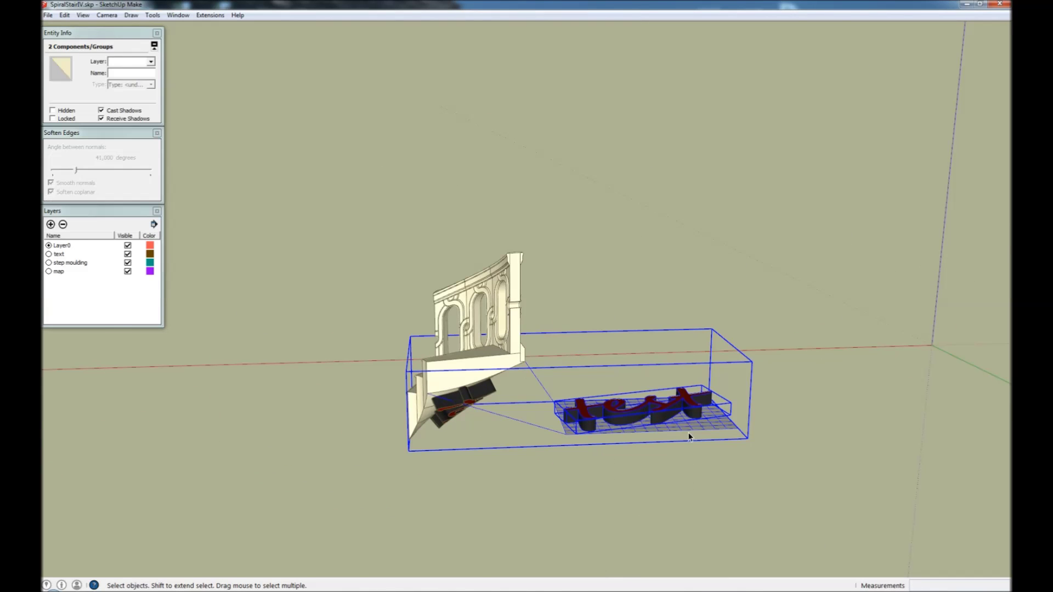
key(Delete)
Step: Inspect the lettering under the balustraded step, then show the FortDoris2.png staircase render
middle_drag(839, 432, 599, 439)
scroll(595, 384, up, 4)
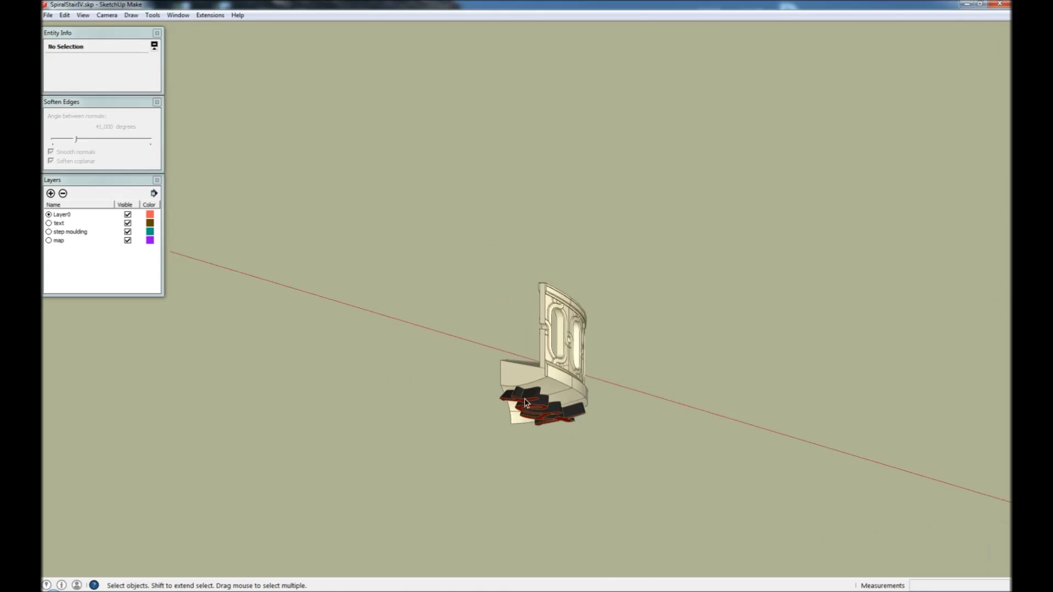
middle_drag(595, 384, 399, 378)
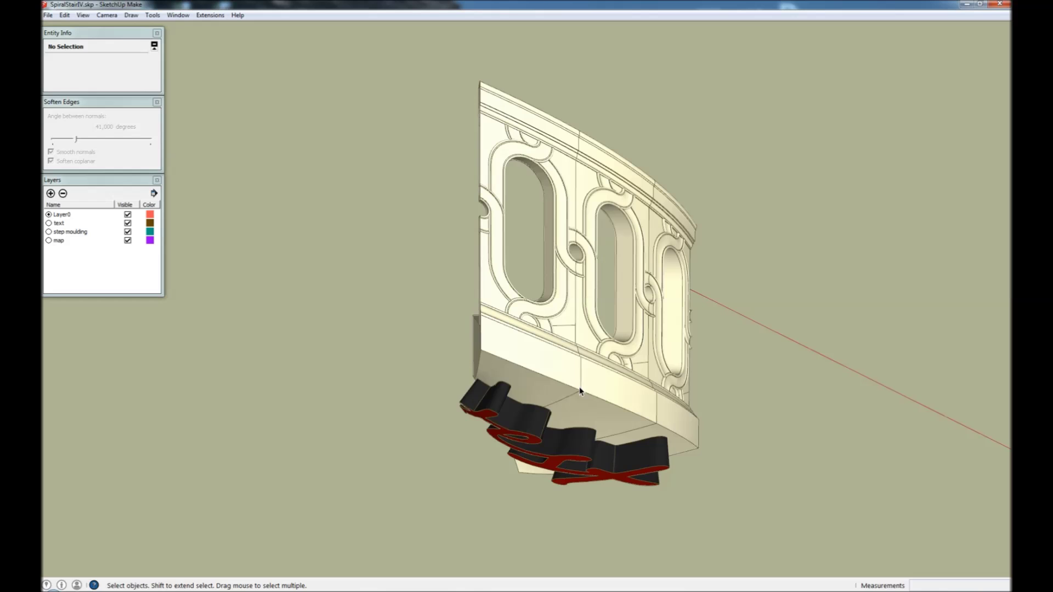
middle_drag(617, 418, 625, 435)
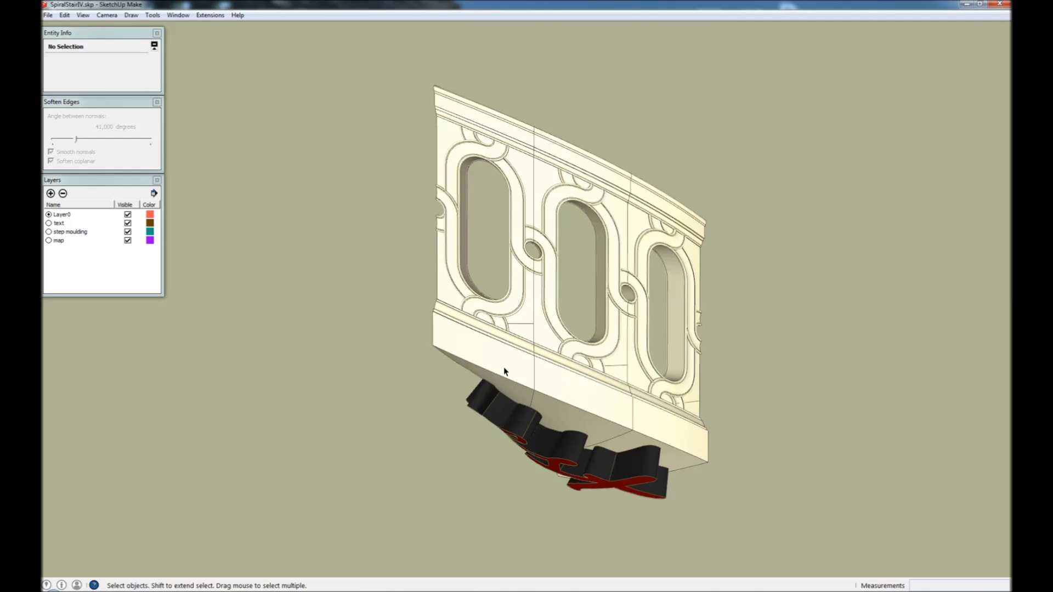
middle_drag(537, 394, 733, 301)
scroll(534, 457, up, 4)
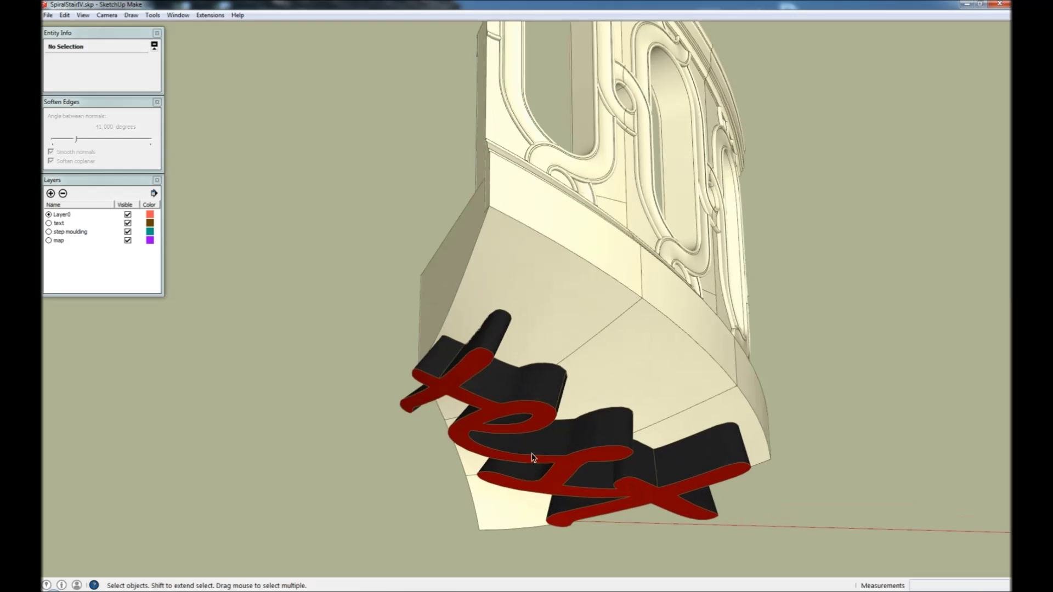
scroll(533, 457, down, 3)
middle_drag(524, 401, 490, 419)
scroll(464, 410, down, 3)
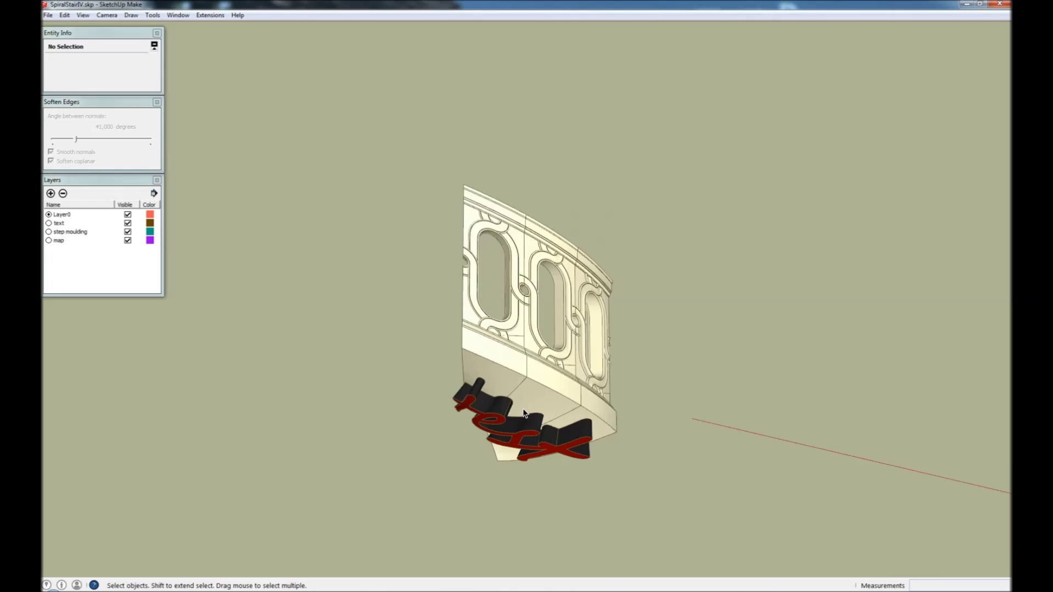
click(439, 583)
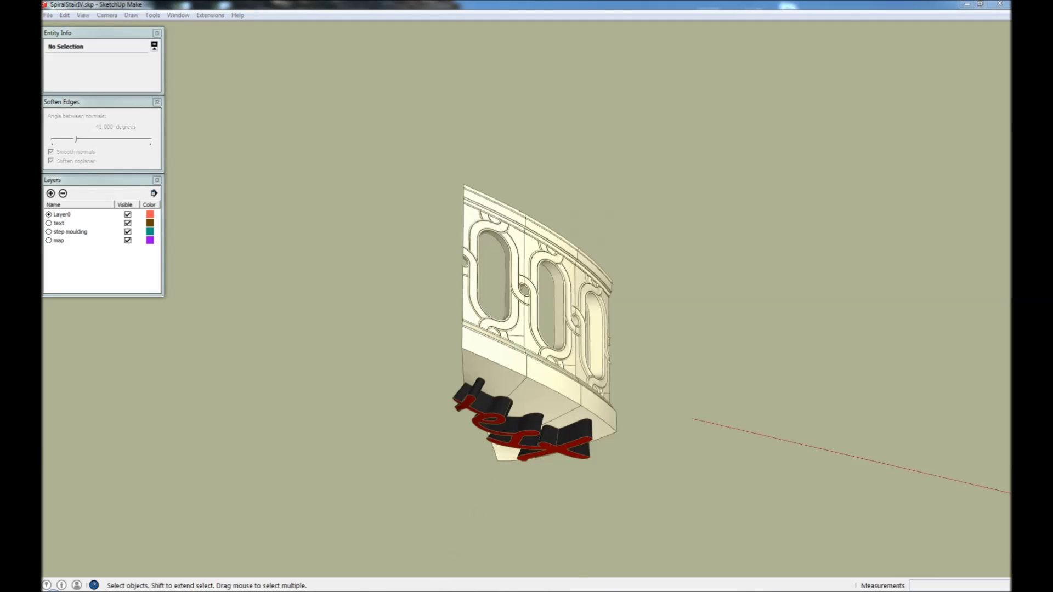